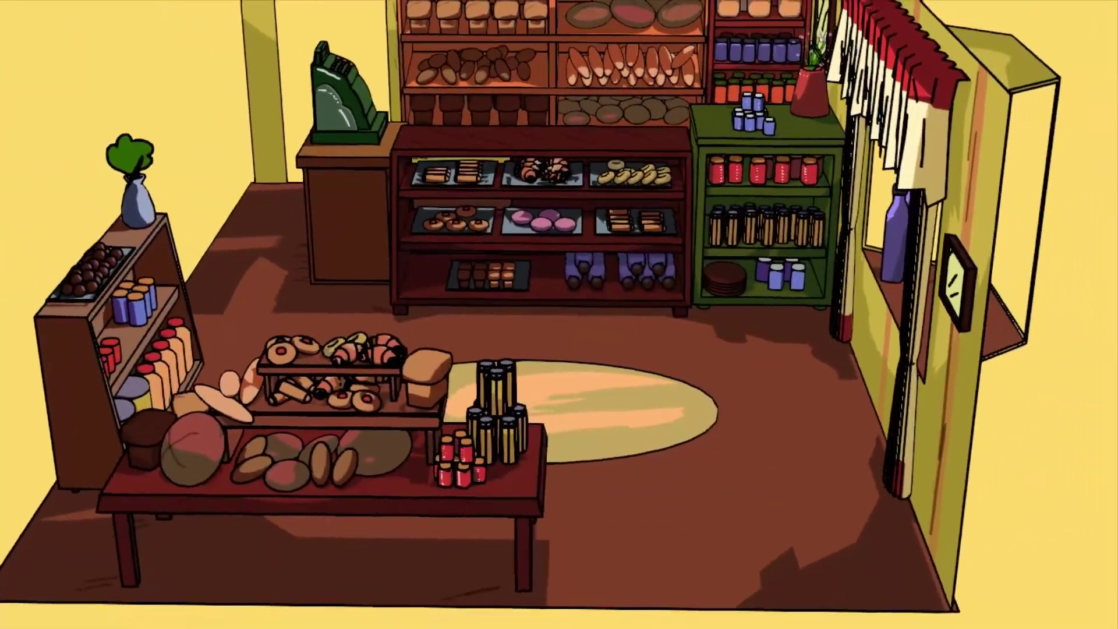
- Create a GP collection holding a blank Grease Pencil object with its layer named Mesh
right_click(965, 58)
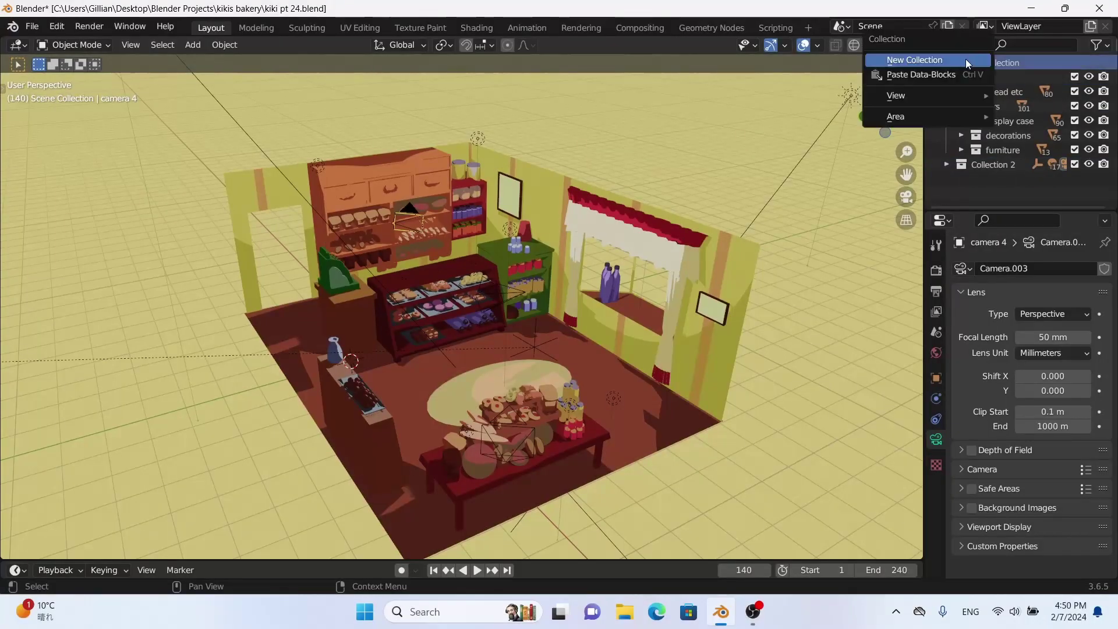
left_click(965, 58)
double_click(990, 177)
type("GP")
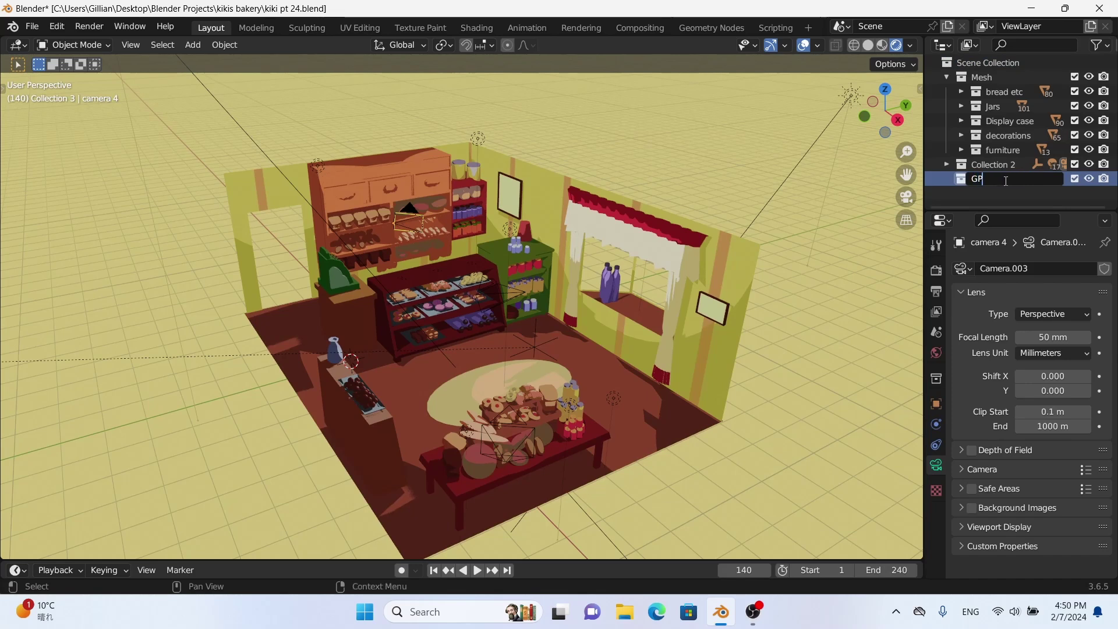
key("Return")
key("shift+a")
left_click(827, 220)
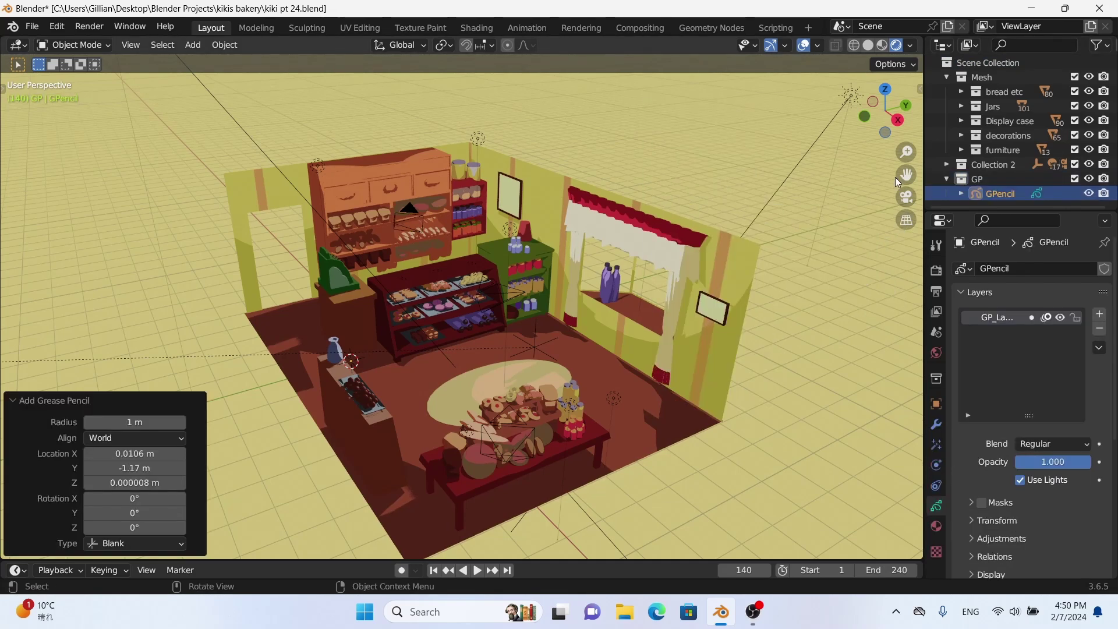
double_click(1011, 320)
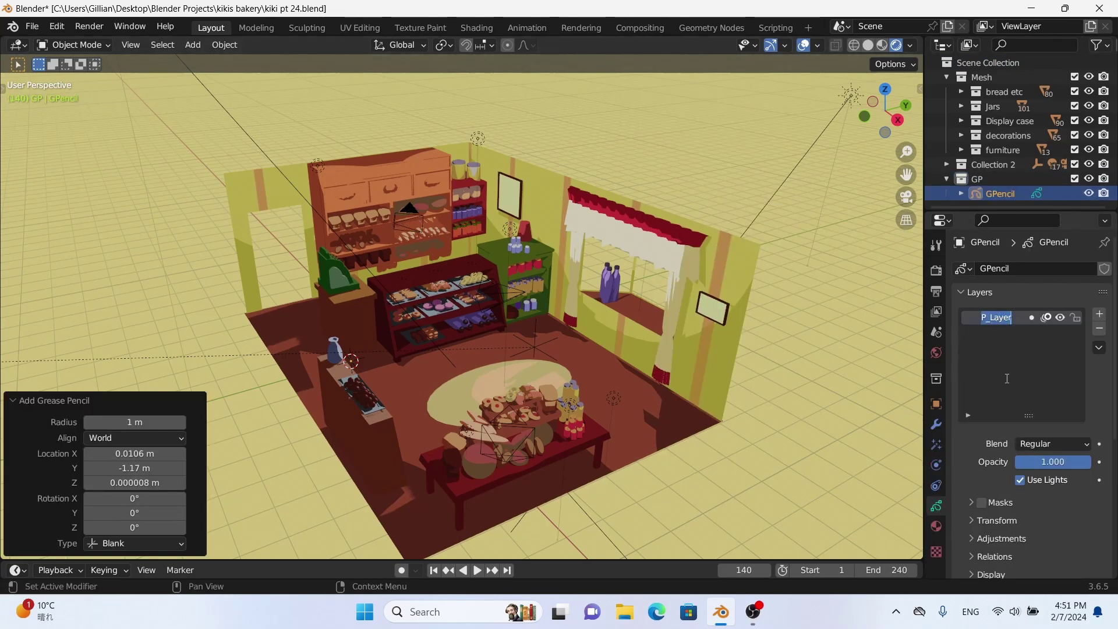
type("Mesh")
- Add a Line Art modifier using the Mesh collection, Mesh layer and Outline material
left_click(936, 530)
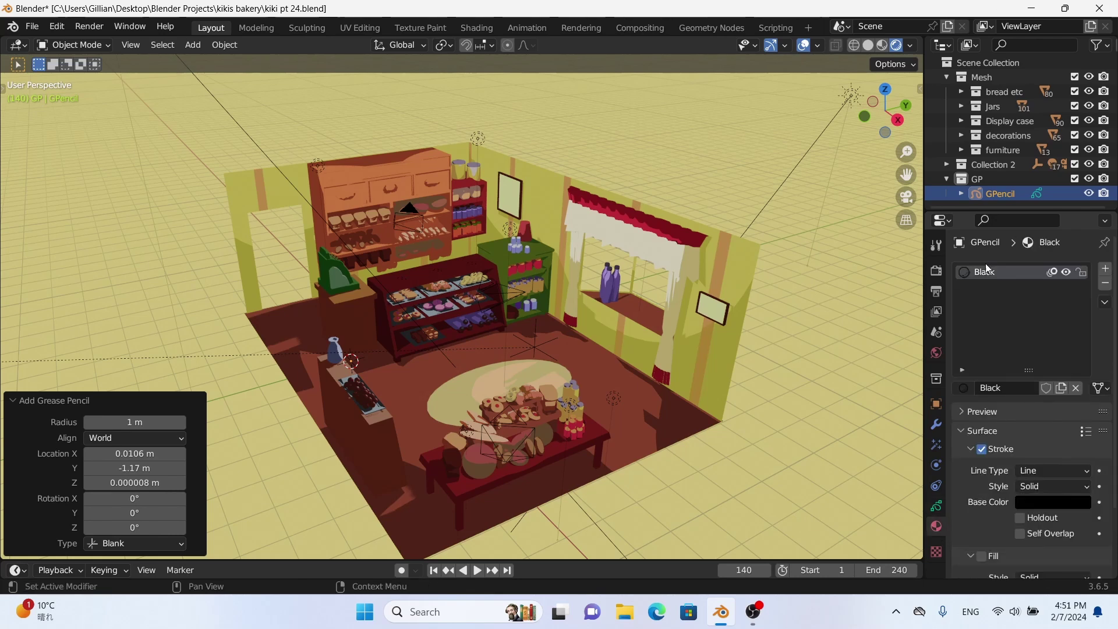
left_click(935, 424)
left_click(989, 269)
left_click(854, 387)
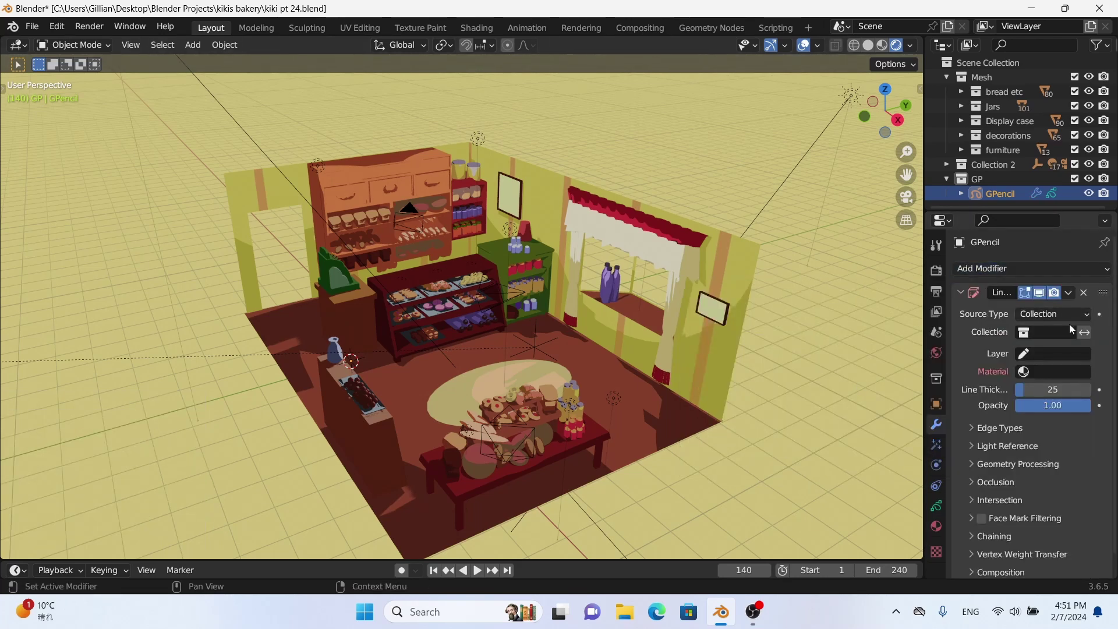
left_click(1059, 331)
left_click(990, 454)
left_click(1040, 355)
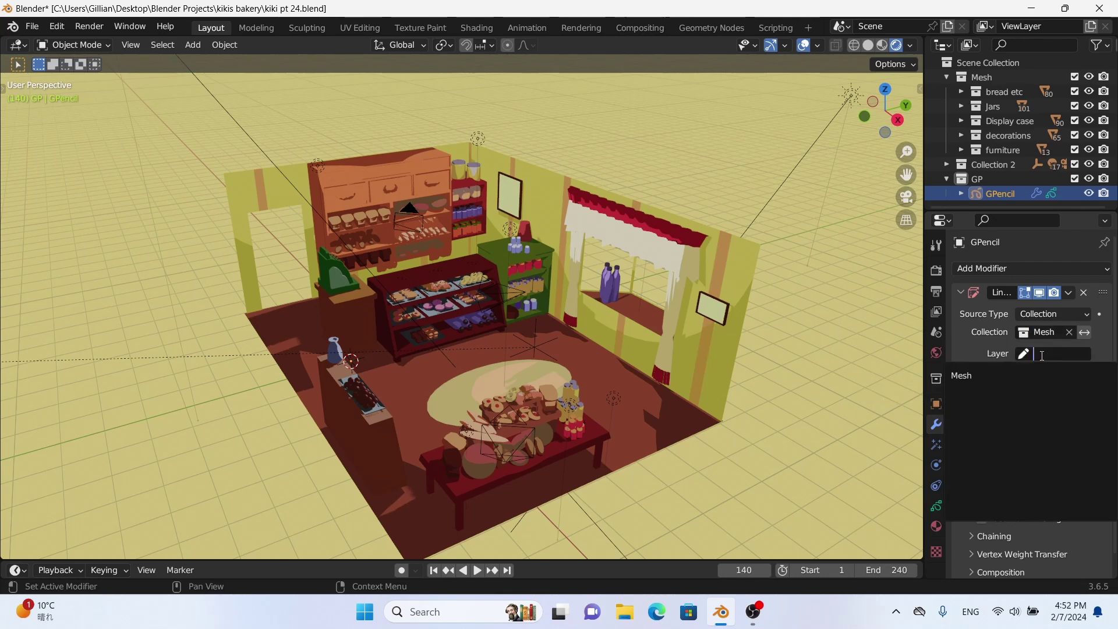
left_click(1046, 376)
left_click(1046, 373)
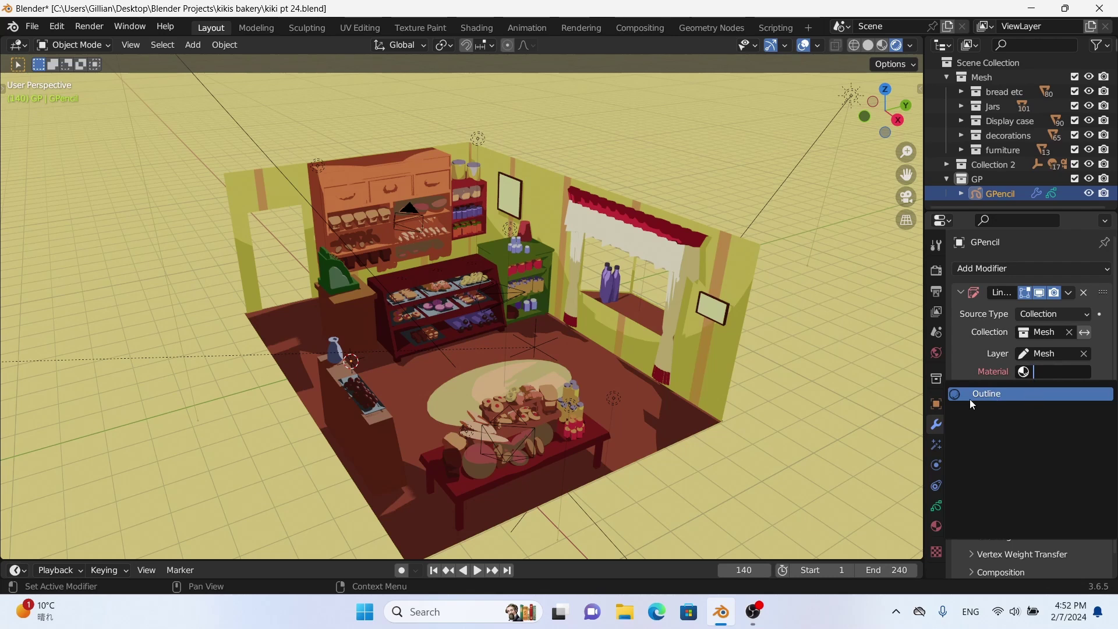
left_click(990, 393)
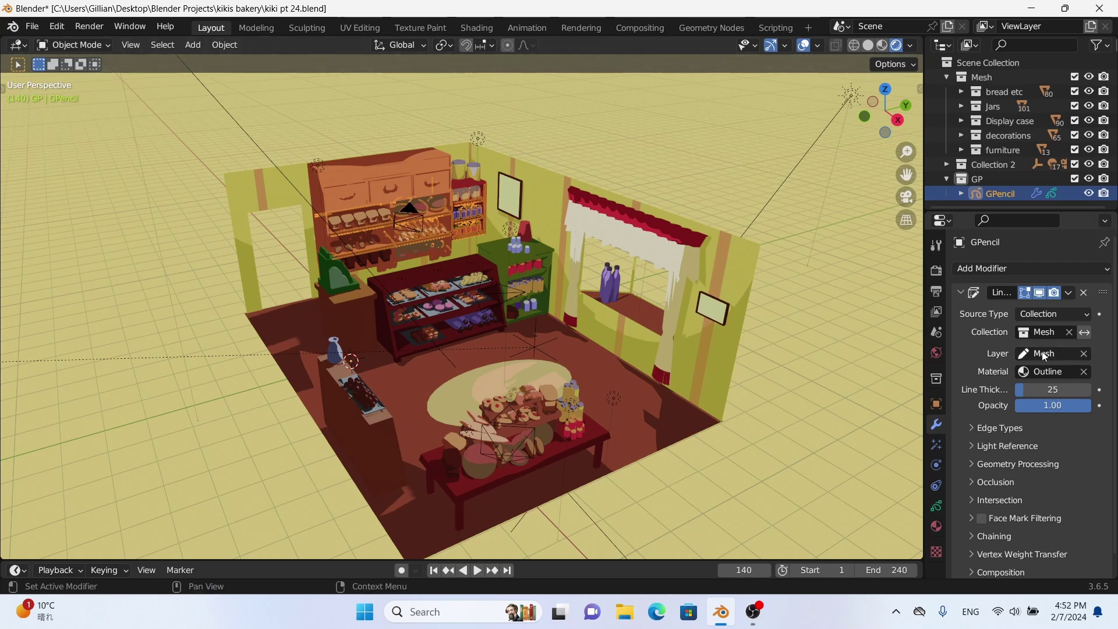
- Thicken the Line Art outlines to 56 and preview them through the scene camera
left_click_drag(1052, 390, 1088, 389)
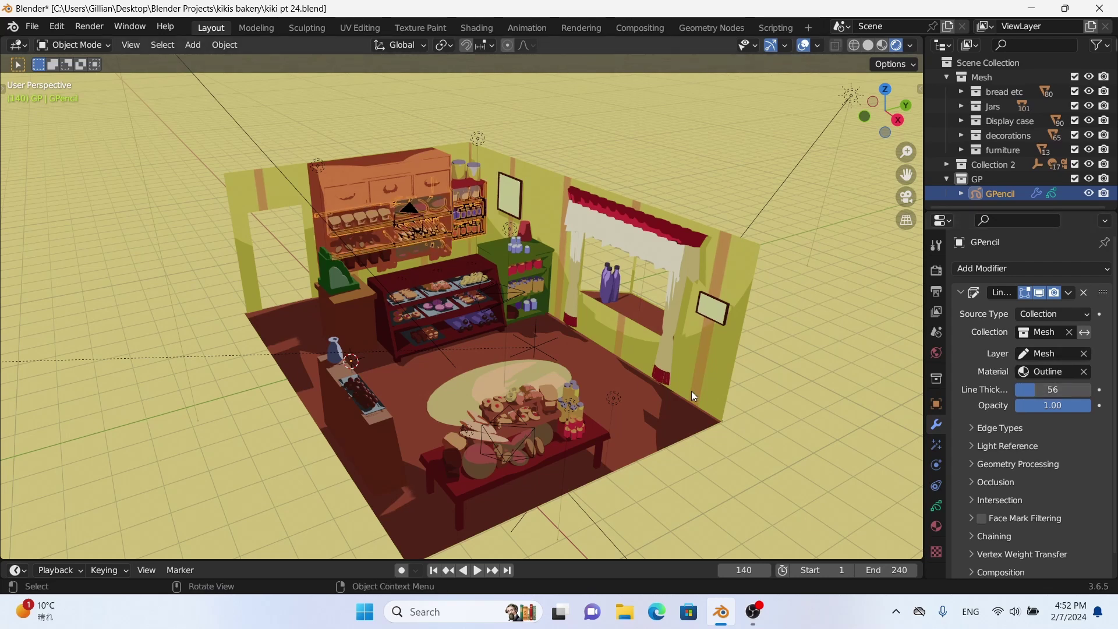
left_click(447, 260)
scroll(447, 260, "up", 3)
scroll(494, 236, "up", 2)
scroll(477, 295, "down", 5)
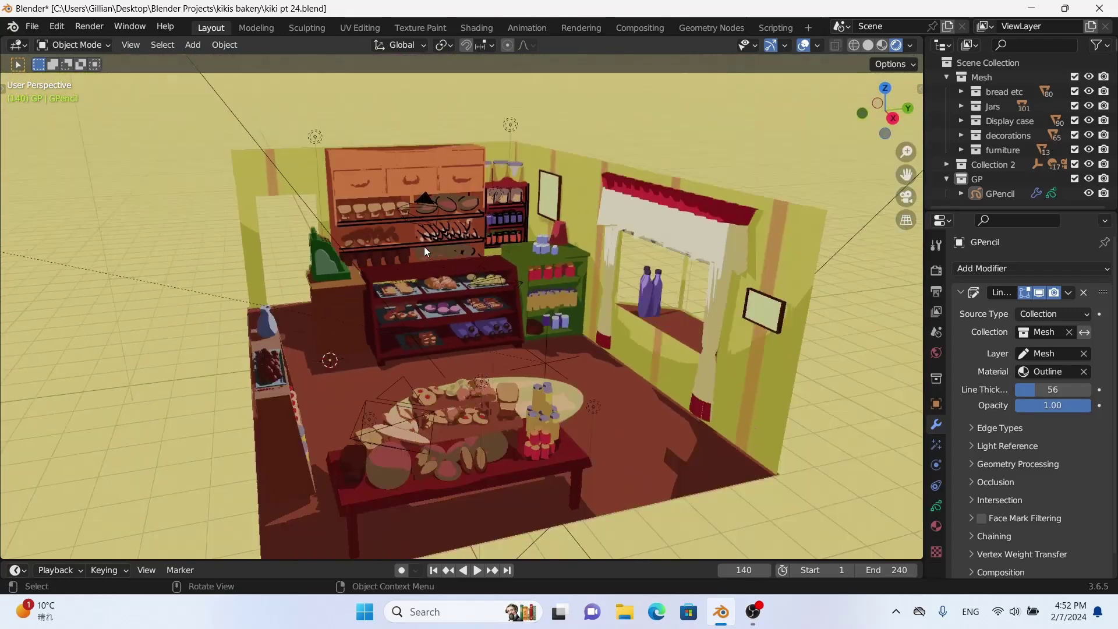
scroll(424, 246, "down", 3)
left_click(13, 221)
key("KP_0")
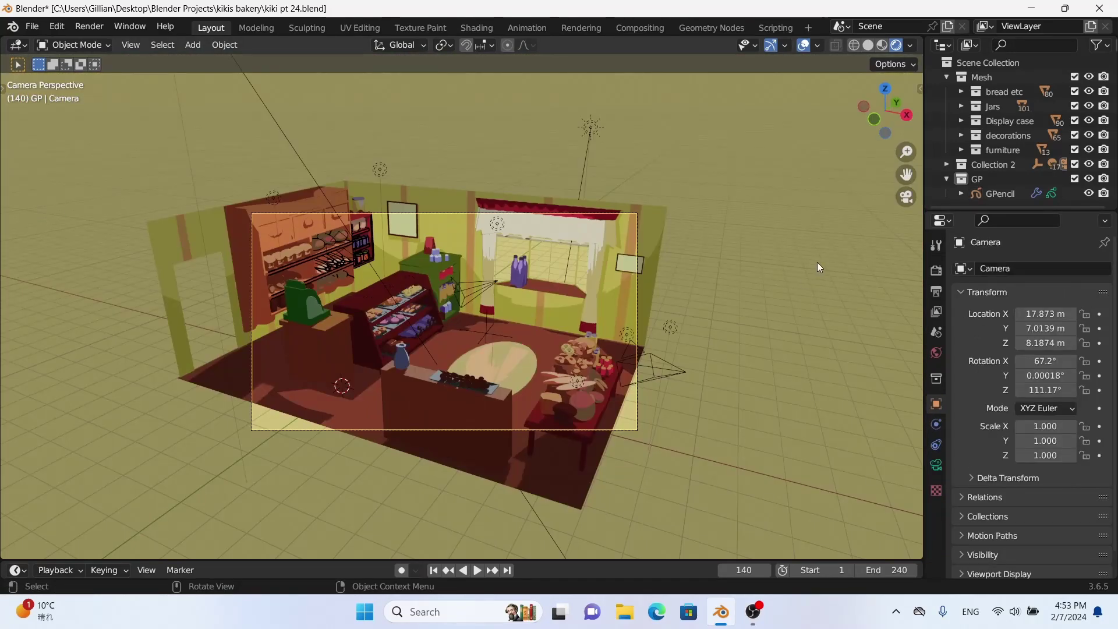
key("space")
key("space")
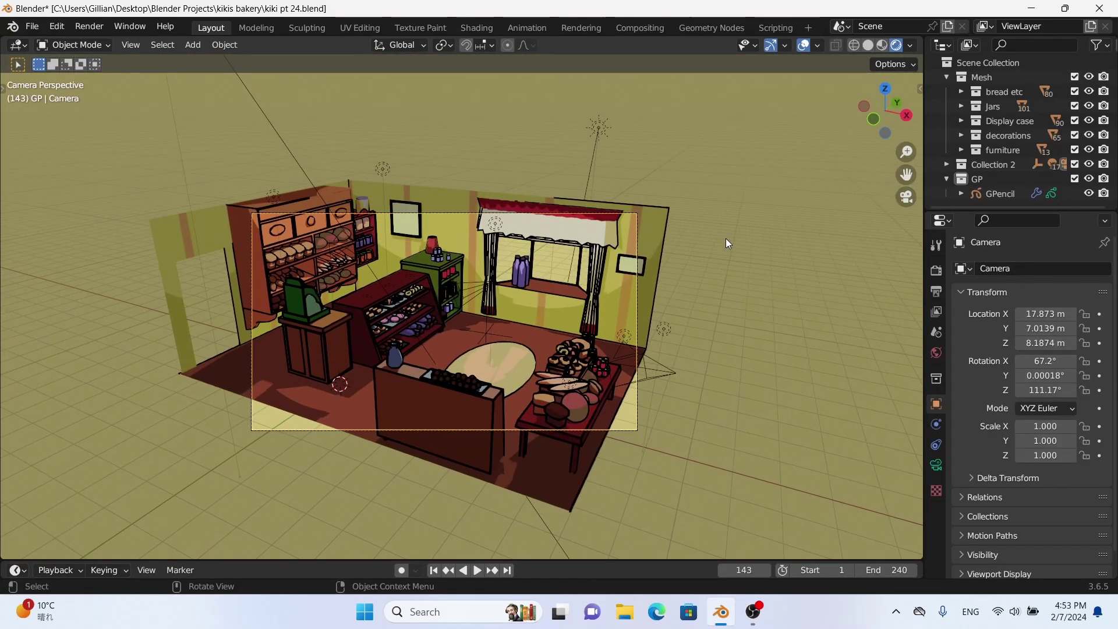
mouse_move(725, 238)
middle_mouse_down()
mouse_move(673, 196)
mouse_move(520, 169)
mouse_move(663, 162)
middle_mouse_up()
scroll(693, 222, "up", 5)
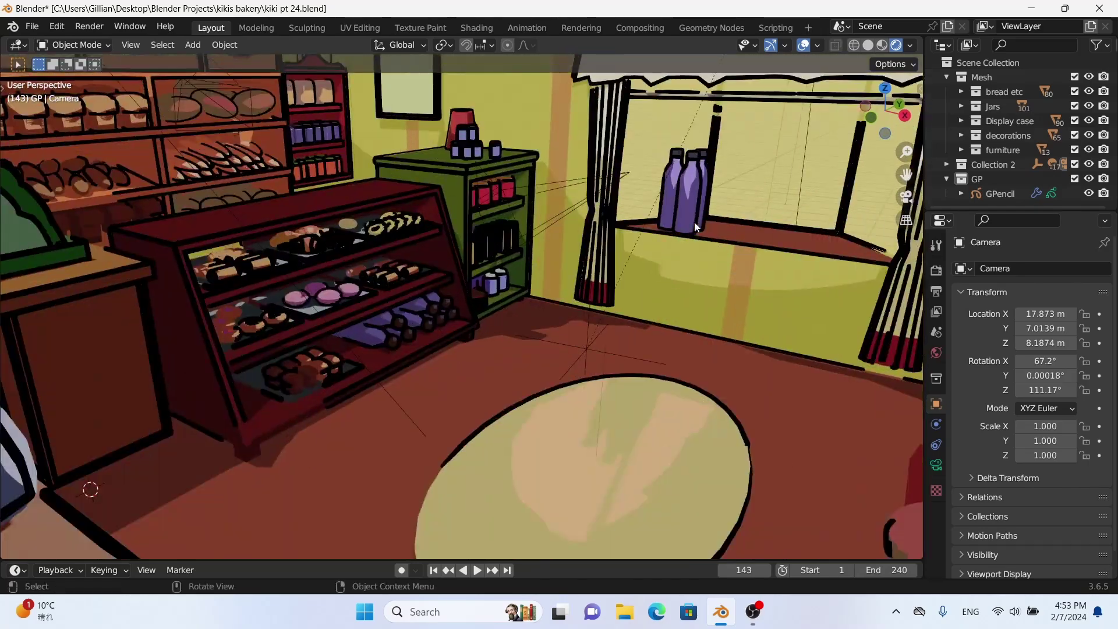
scroll(694, 221, "down", 5)
mouse_move(694, 221)
middle_mouse_down()
mouse_move(567, 273)
mouse_move(471, 211)
middle_mouse_up()
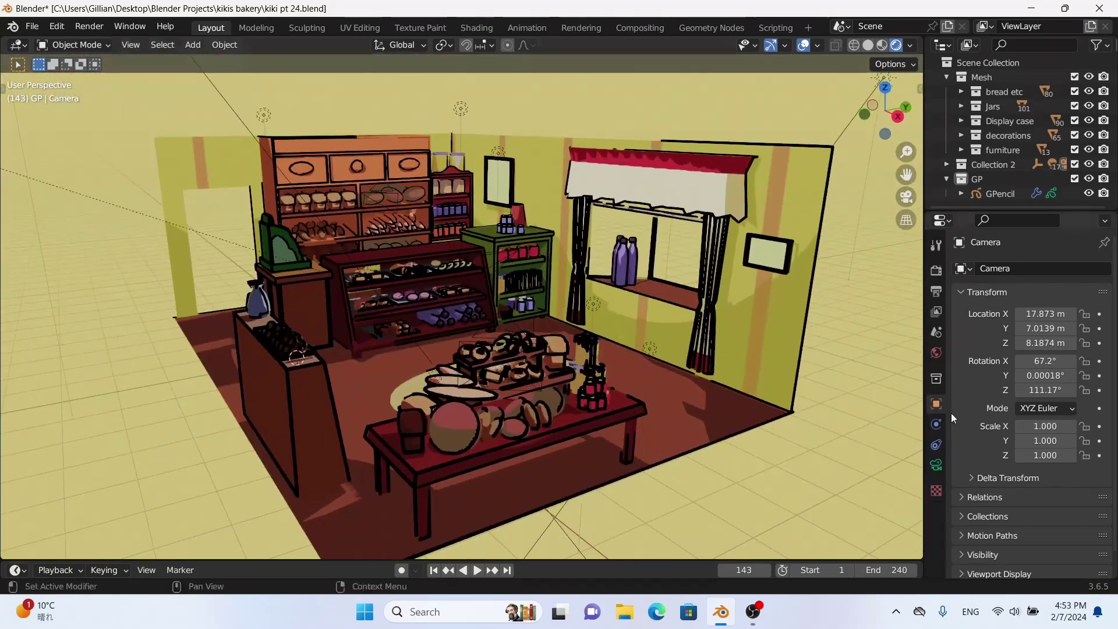
- Reduce the line thickness to 26 and play the animation through the camera
left_click(1023, 389)
type("26")
key("Return")
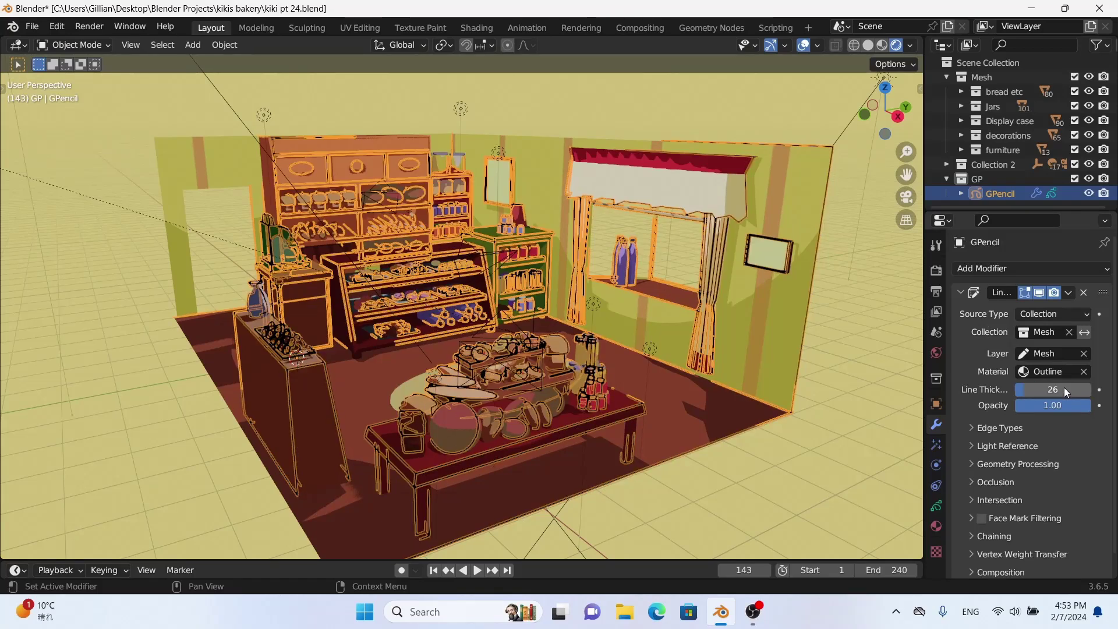
left_click(851, 466)
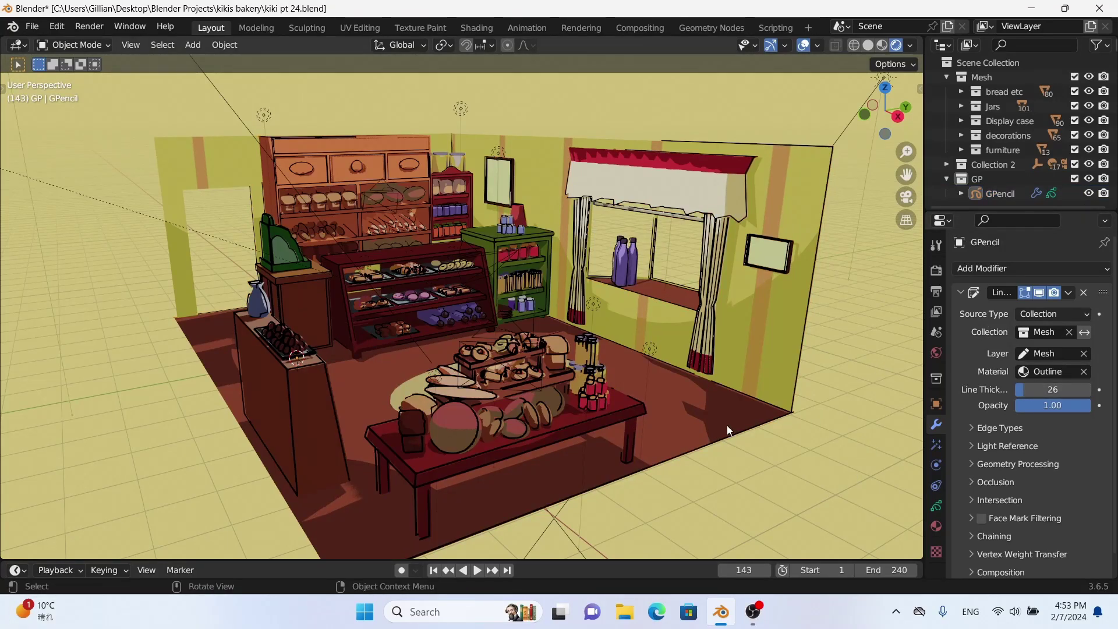
mouse_move(726, 425)
middle_mouse_down()
mouse_move(724, 400)
mouse_move(629, 458)
mouse_move(704, 434)
middle_mouse_up()
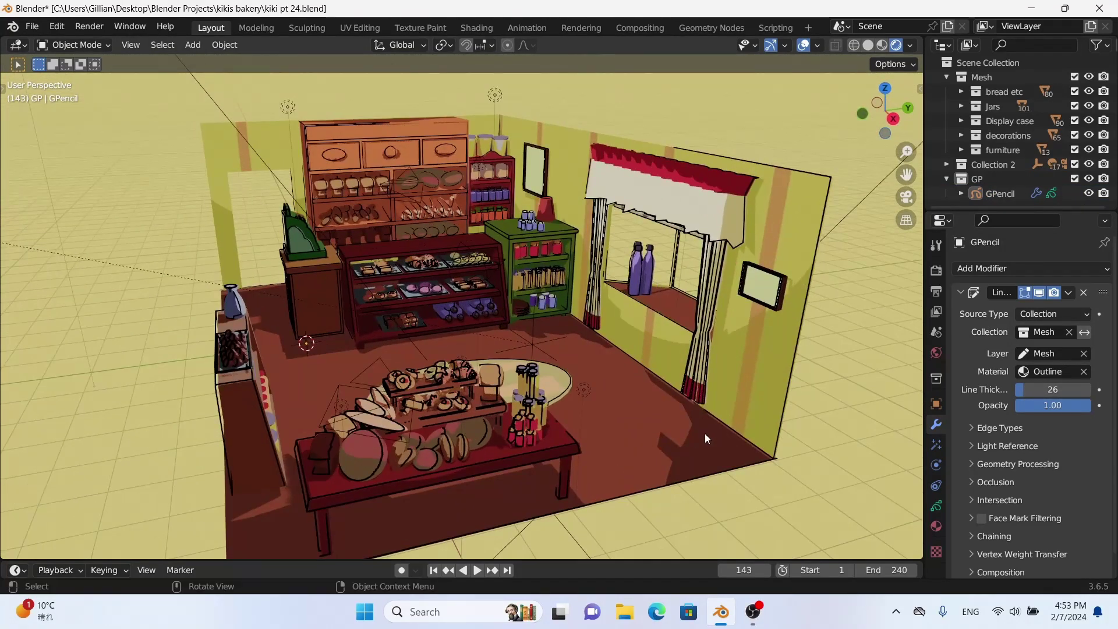
key("KP_0")
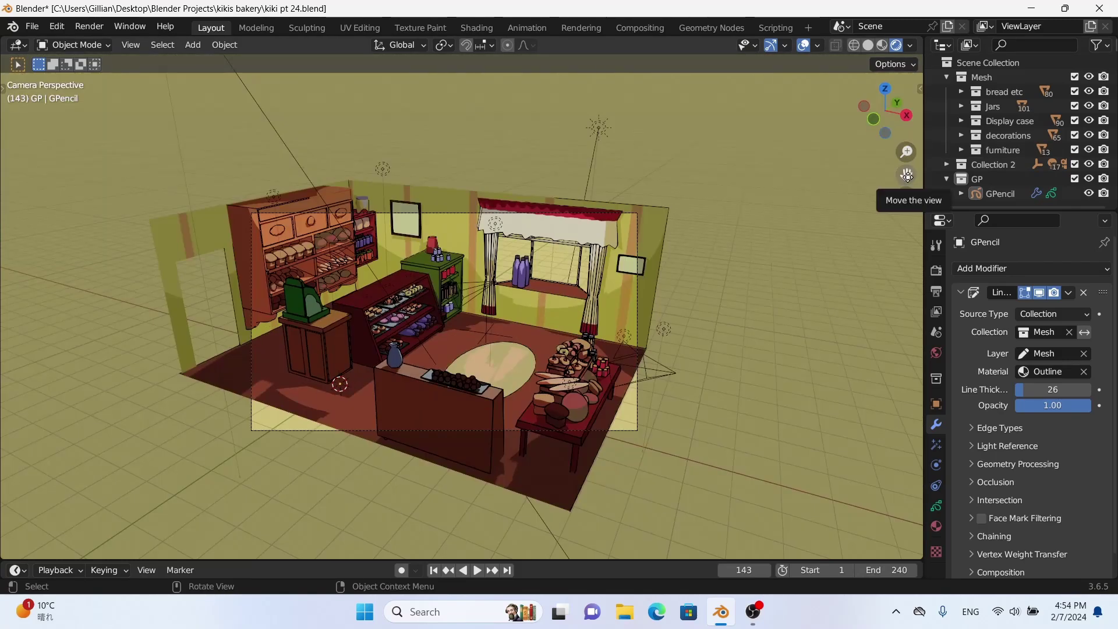
key("space")
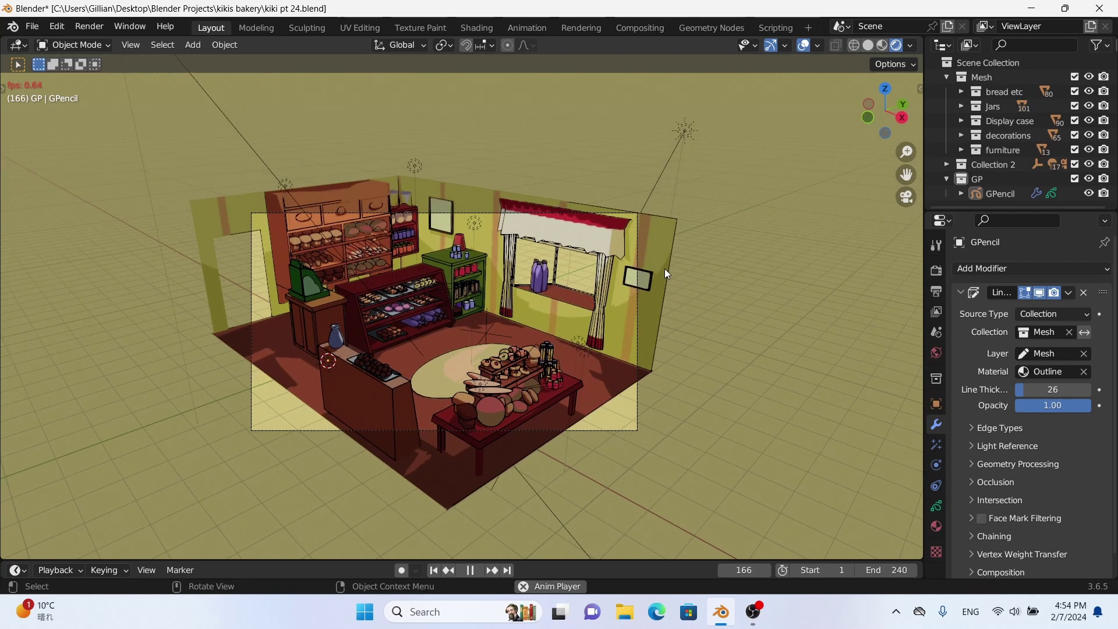
- Expand Collection 2 in the Outliner to see its cameras
left_click(947, 162)
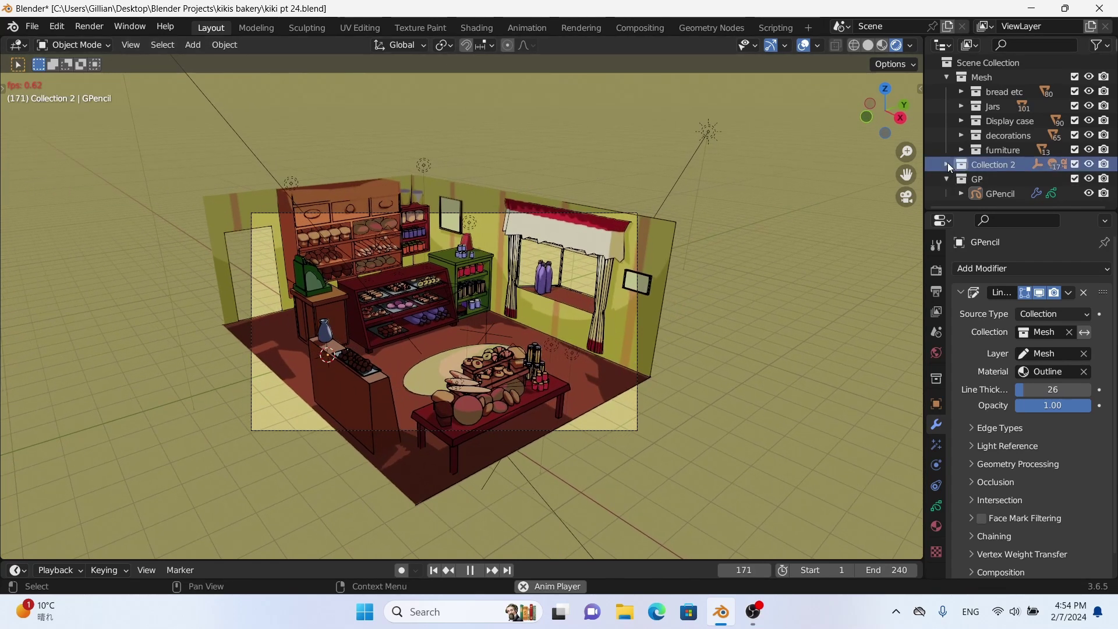
scroll(1015, 163, "down", 3)
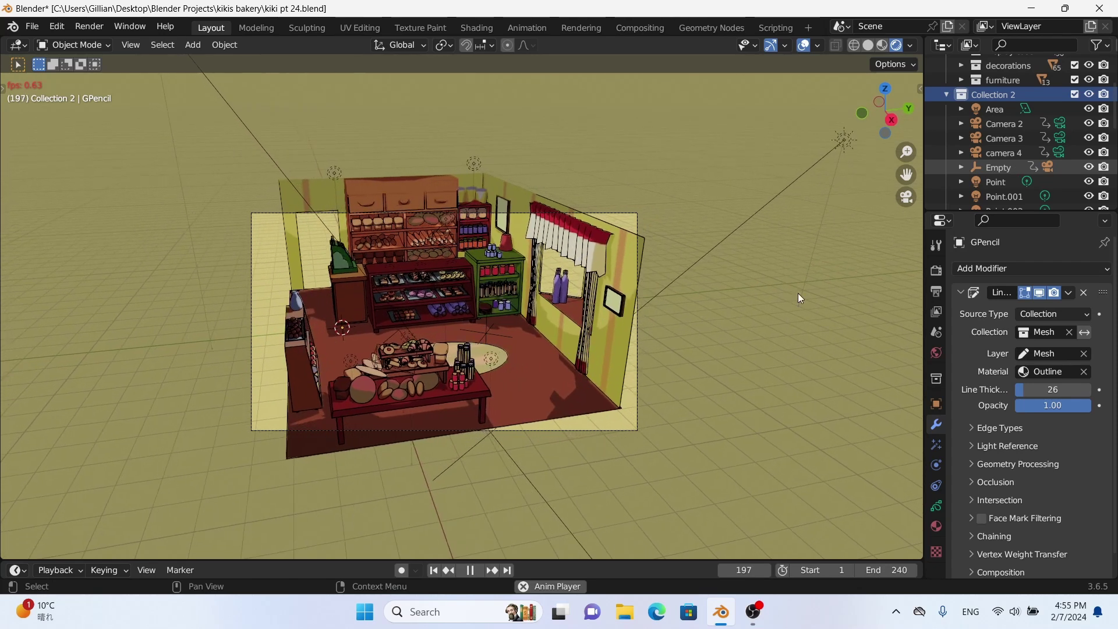
left_click(622, 564)
key("ctrl+super+Left")
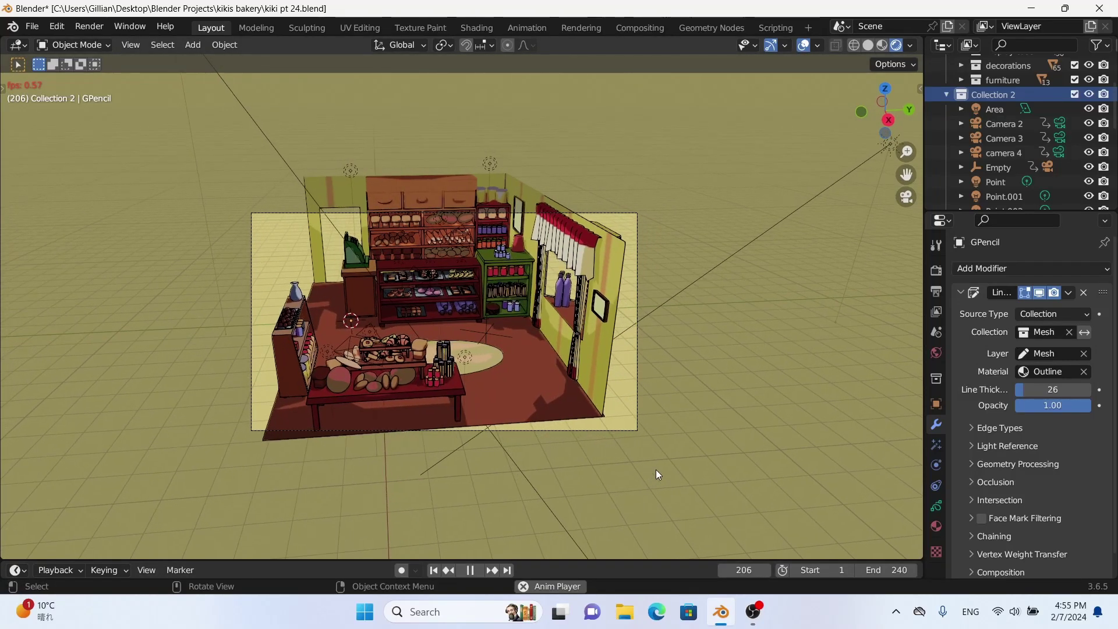
- Stop playback, enlarge the timeline and rewind the playhead to frame 1
key("space")
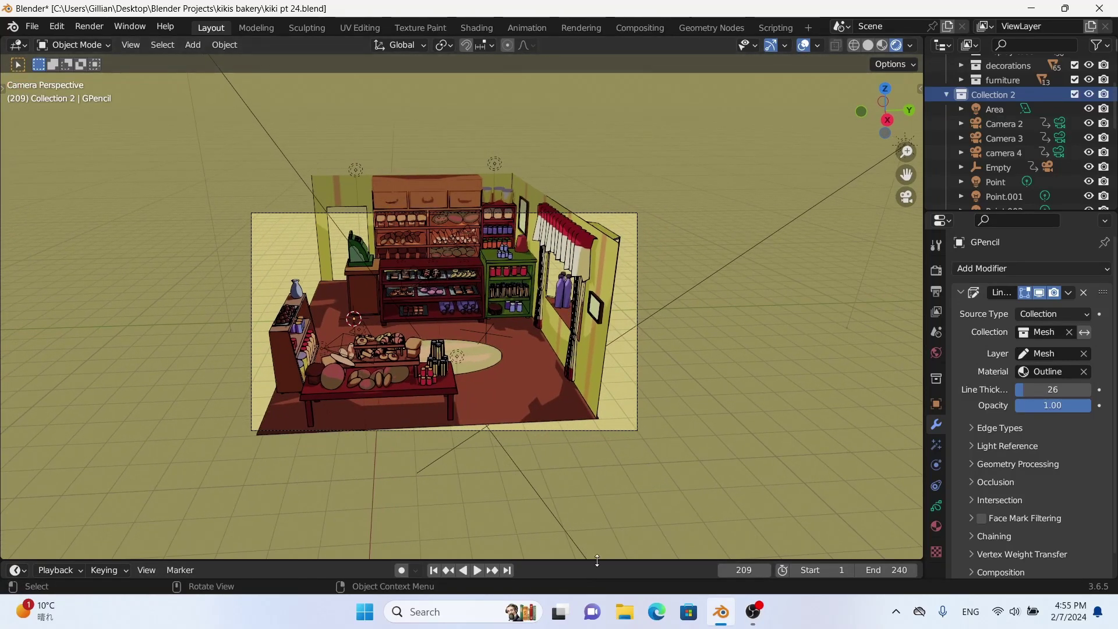
left_click_drag(597, 560, 595, 423)
key("space")
left_click_drag(488, 452, 196, 455)
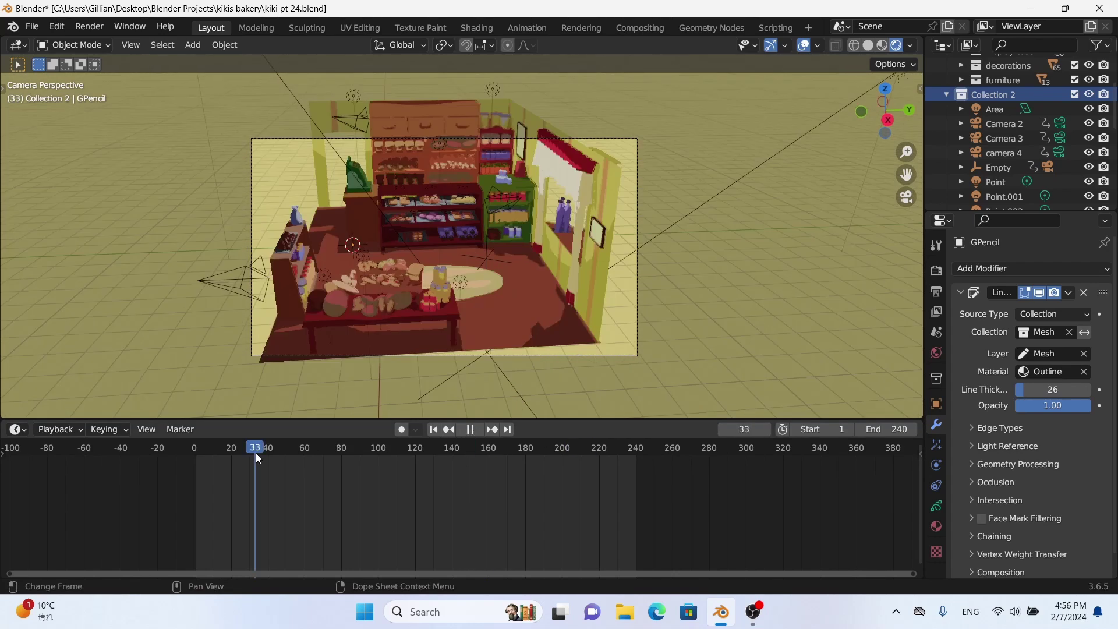
key("space")
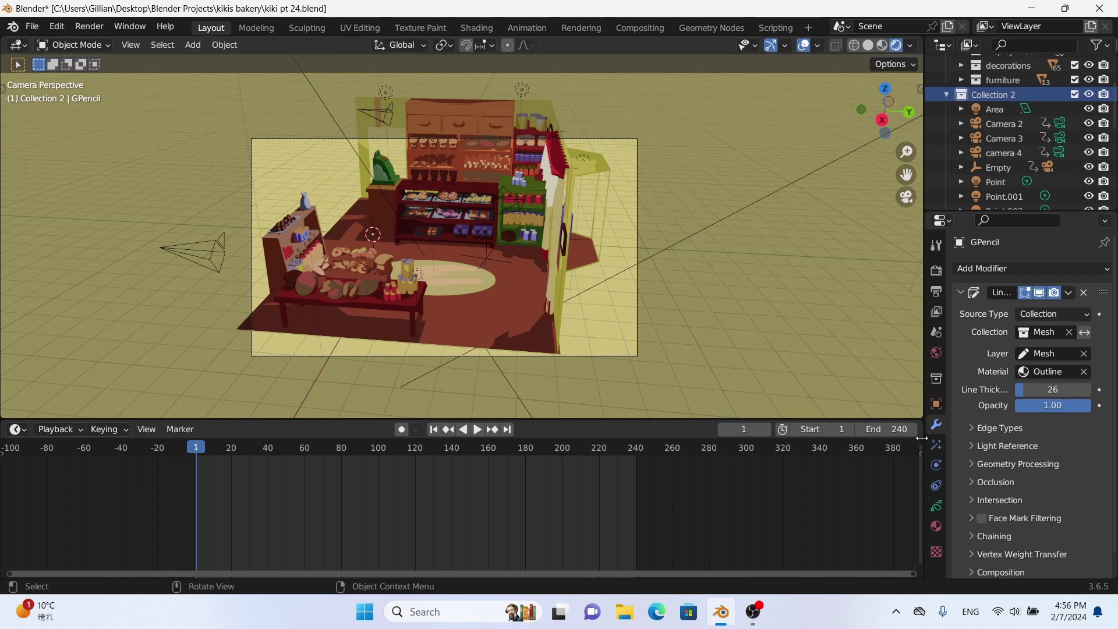
- Add a new GPencil material slot named Line art
left_click(936, 527)
left_click(1105, 269)
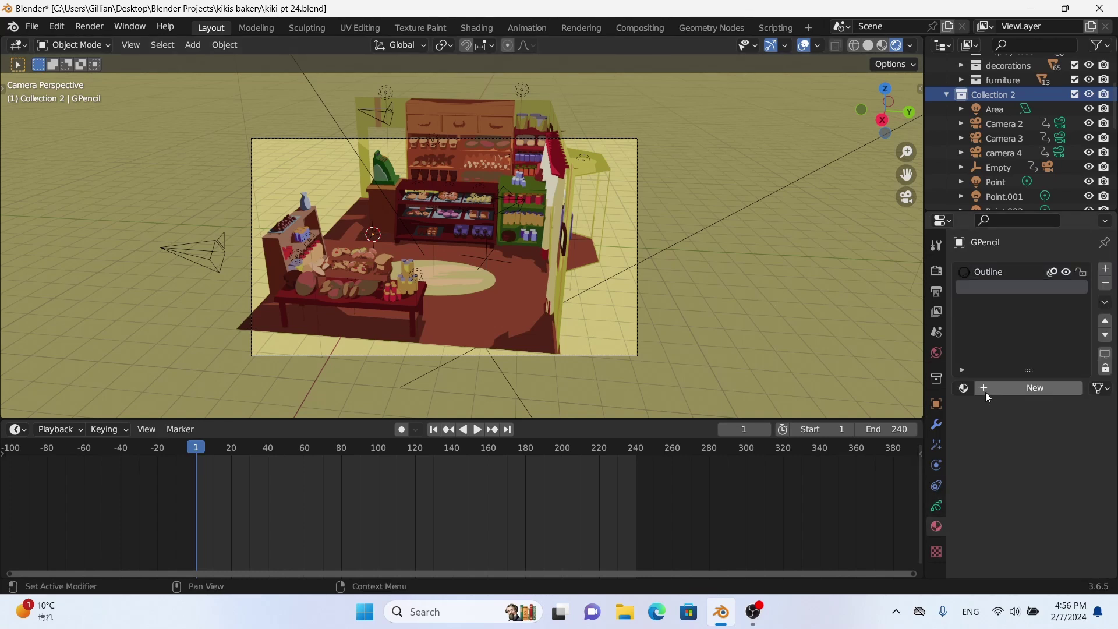
left_click(985, 388)
double_click(992, 285)
type("t")
key("Return")
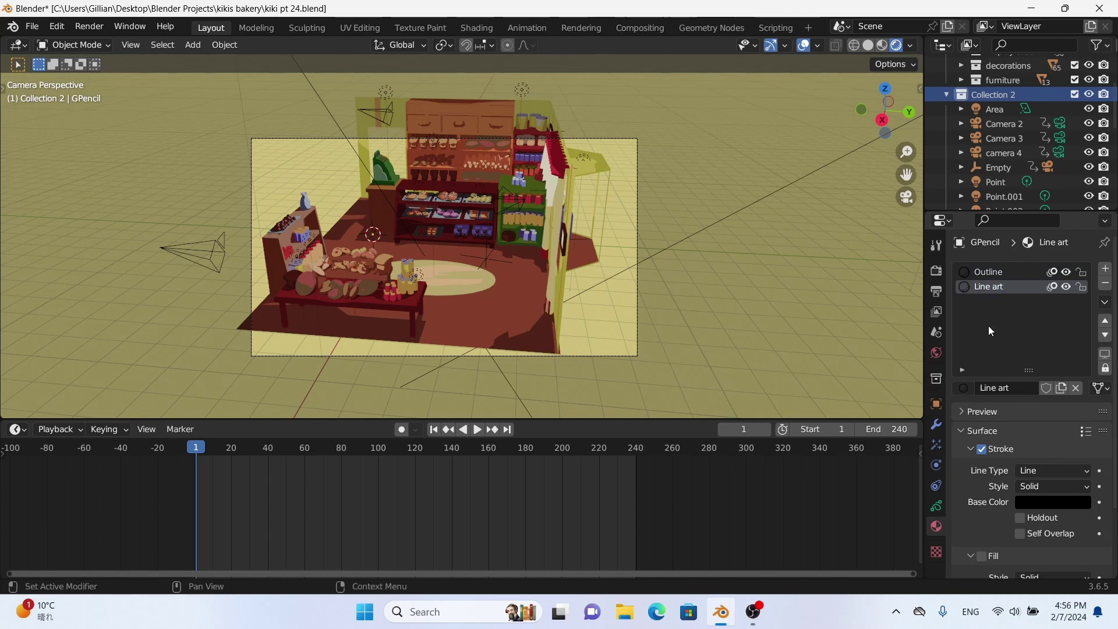
- Make Camera 2 the active scene camera
middle_click_drag(744, 309, 749, 262)
scroll(491, 266, "up", 3)
mouse_move(491, 266)
middle_mouse_down()
mouse_move(549, 218)
mouse_move(545, 233)
mouse_move(694, 242)
mouse_move(574, 260)
mouse_move(777, 248)
mouse_move(463, 197)
middle_mouse_up()
left_click(490, 204)
right_click(484, 214)
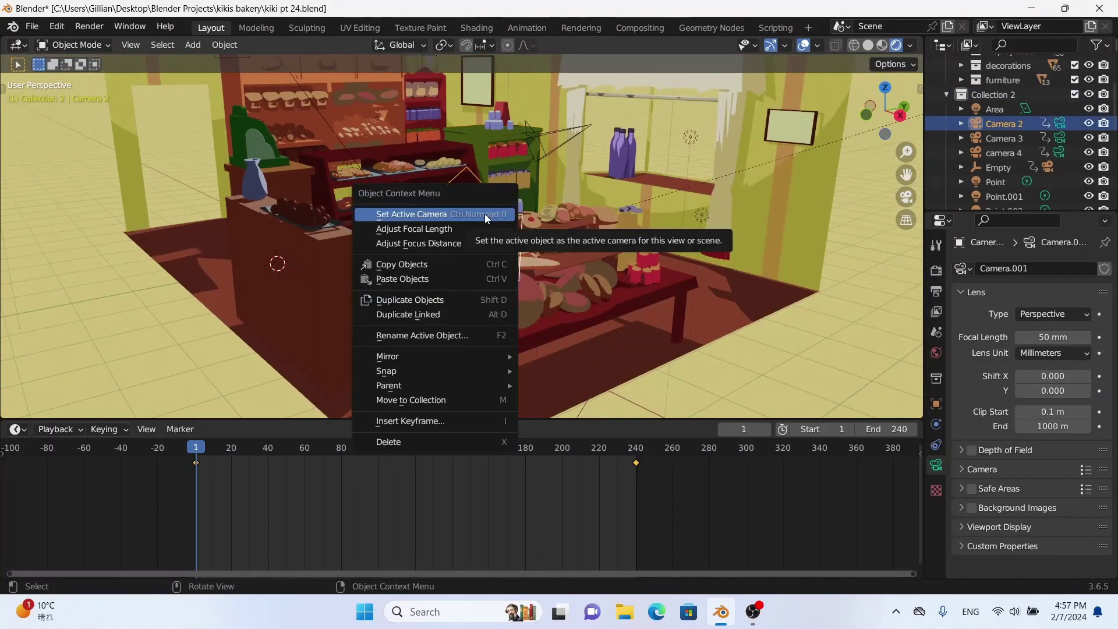
left_click(485, 214)
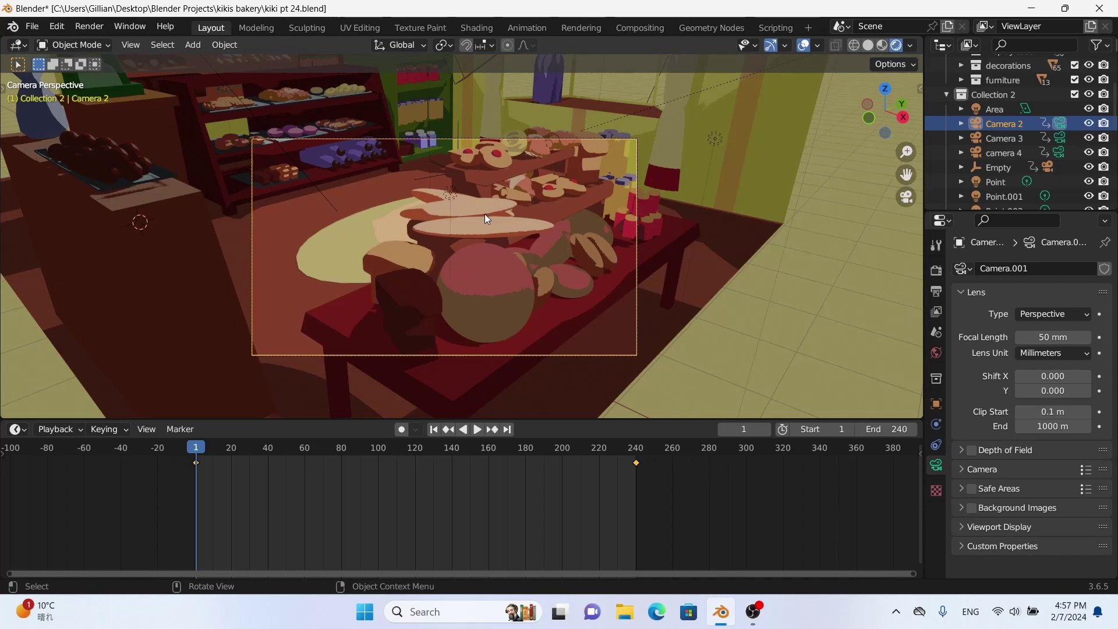
middle_click_drag(484, 215, 725, 250)
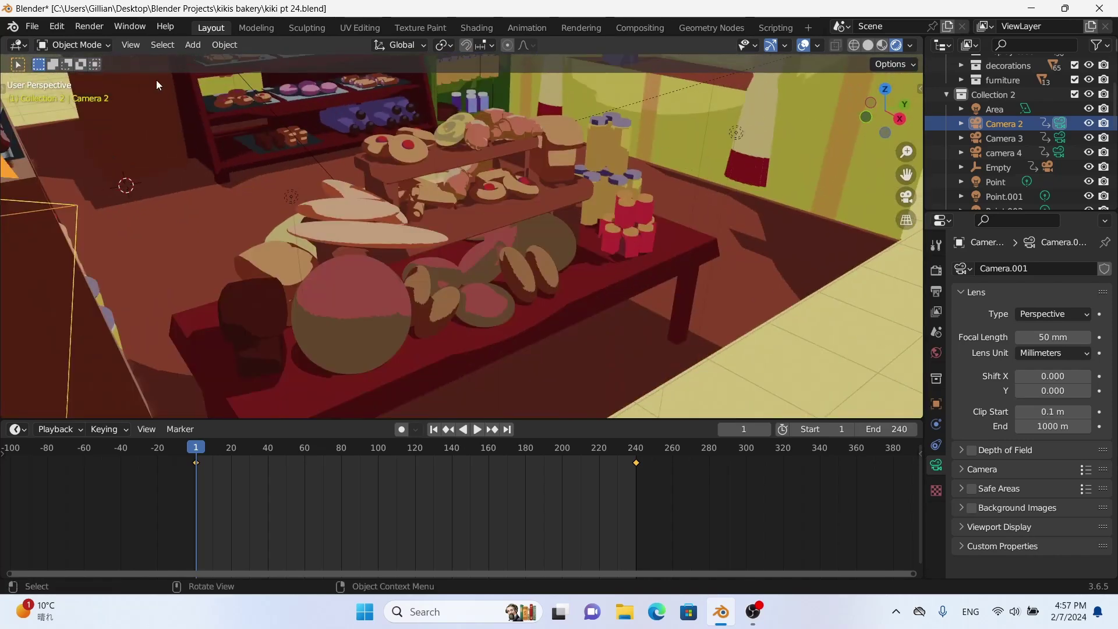
- Select the GPencil object and switch it to Draw Mode
left_click(18, 45)
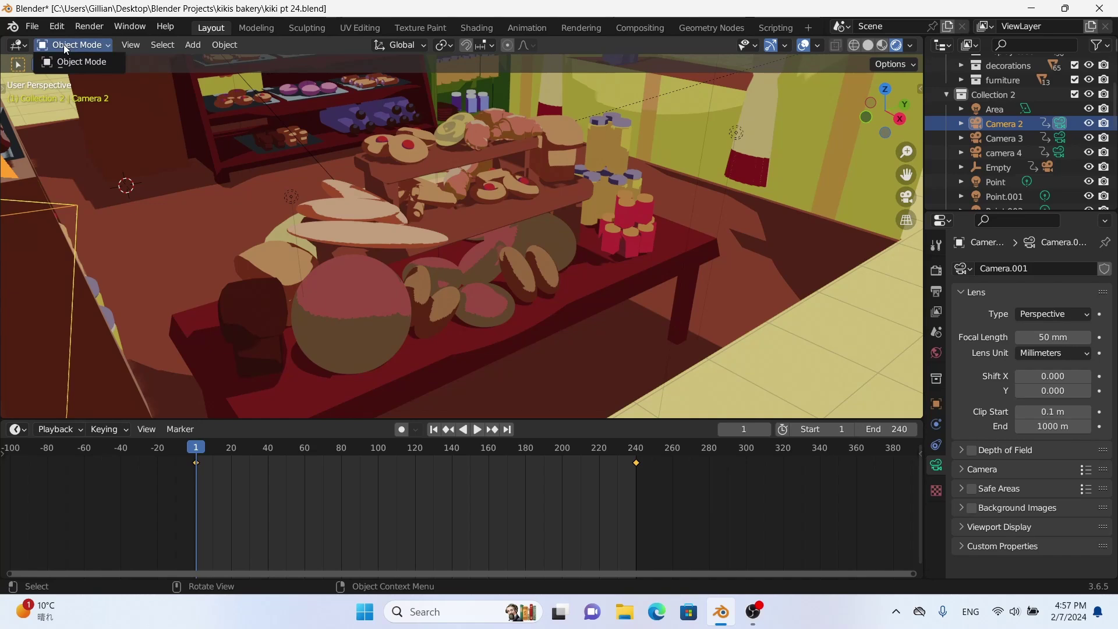
left_click(407, 294)
left_click(77, 45)
scroll(1019, 134, "down", 8)
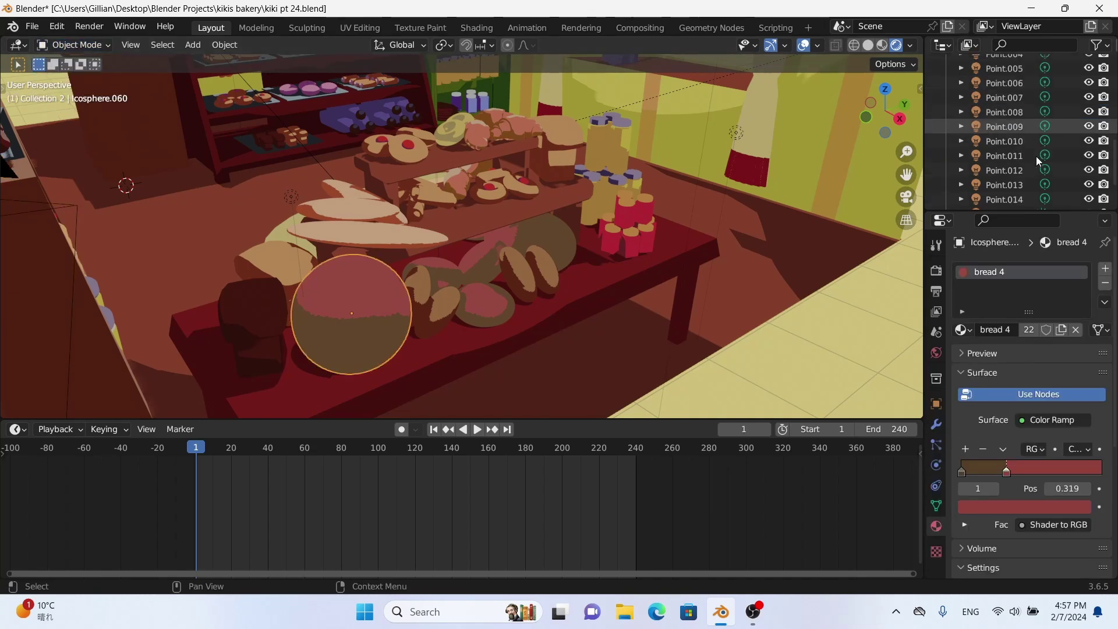
left_click(999, 195)
left_click(76, 45)
left_click(87, 109)
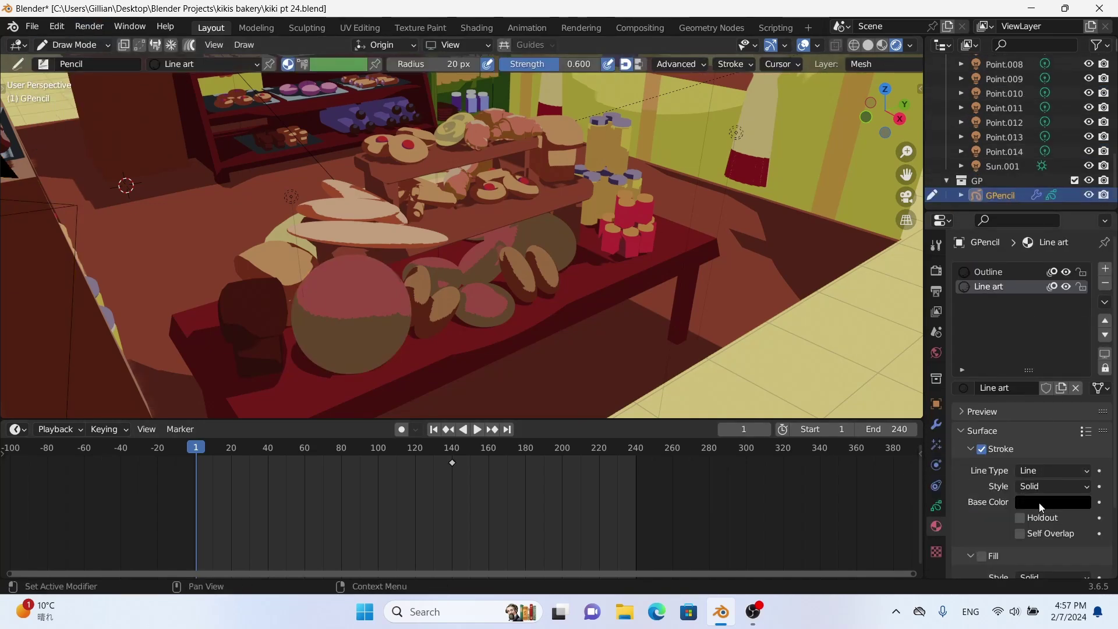
- Set stroke placement to Surface and orbit closer to the bread table
left_click(385, 45)
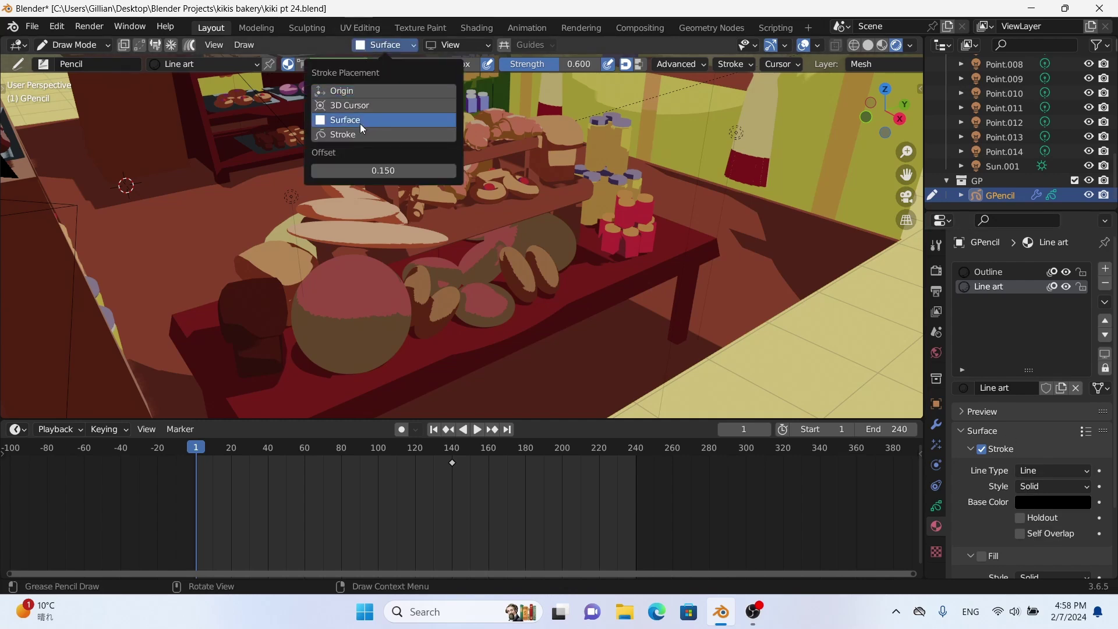
left_click(349, 117)
scroll(349, 175, "up", 5)
middle_click_drag(349, 175, 349, 152)
left_click(36, 186)
mouse_move(35, 187)
middle_mouse_down()
mouse_move(262, 212)
mouse_move(340, 157)
mouse_move(260, 211)
mouse_move(257, 331)
middle_mouse_up()
- Zoom and orbit out over the whole bakery, then leave Draw Mode
scroll(37, 187, "down", 5)
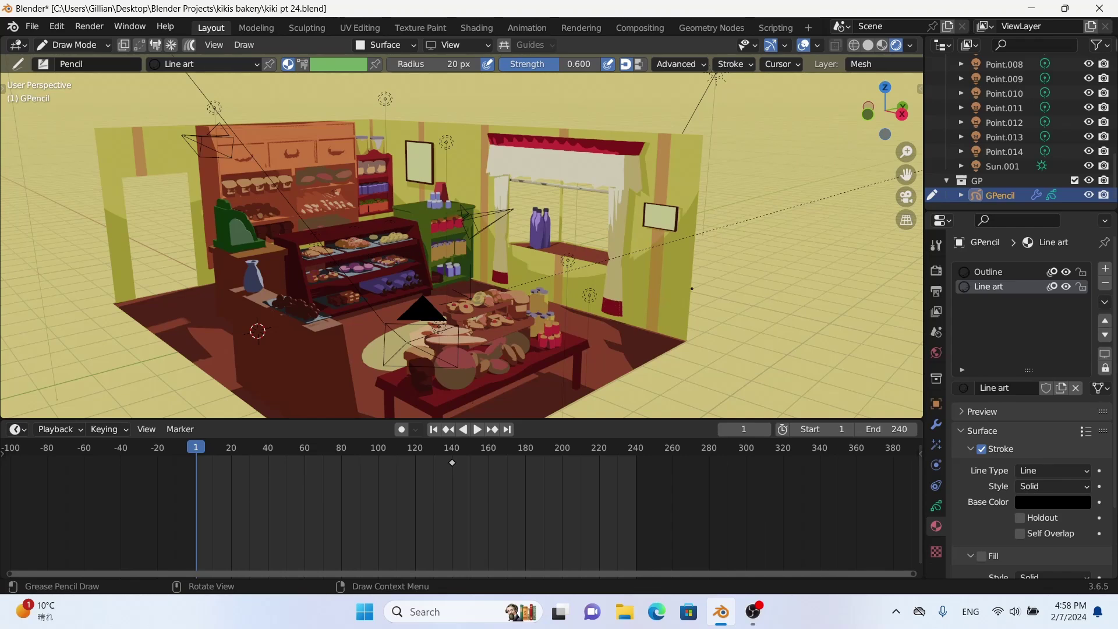
scroll(691, 274, "down", 2)
scroll(497, 187, "down", 3)
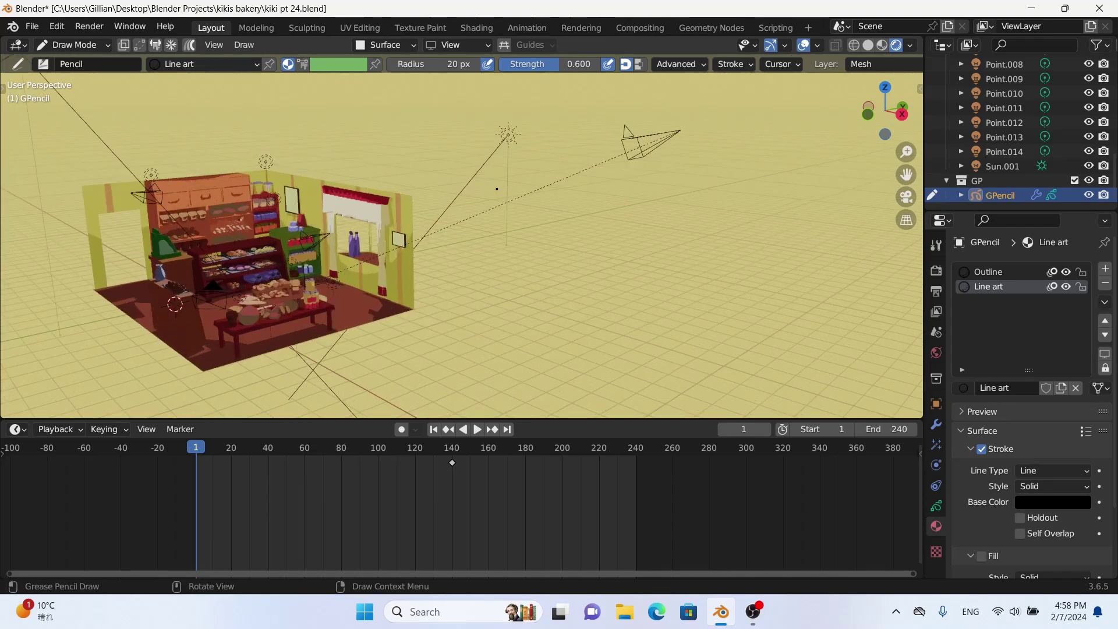
scroll(408, 116, "up", 2)
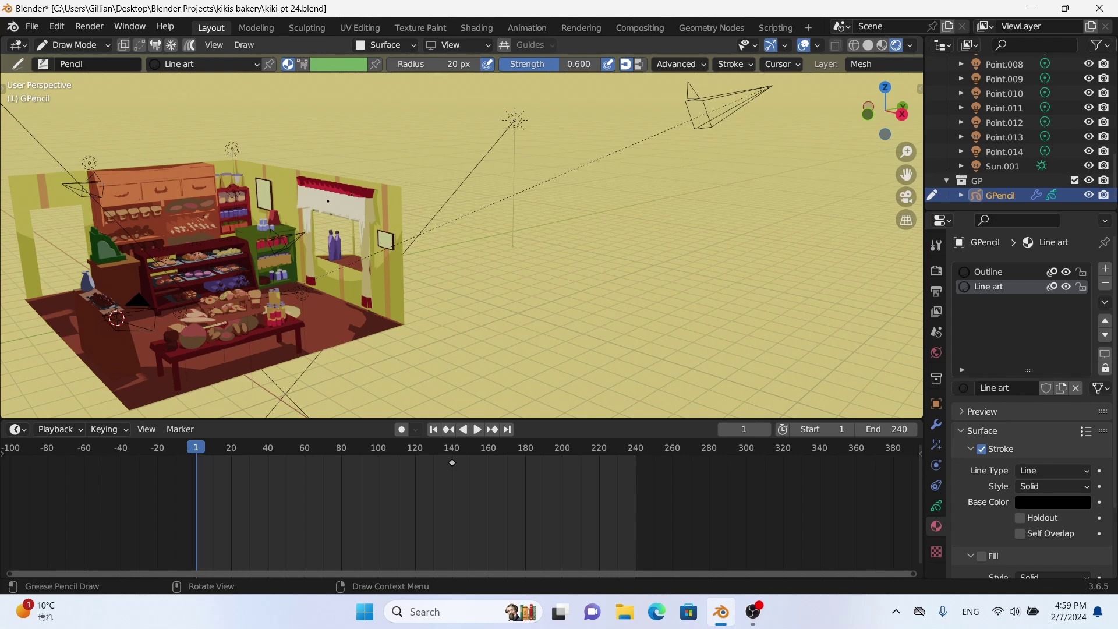
scroll(328, 201, "up", 3)
mouse_move(327, 201)
middle_mouse_down()
mouse_move(447, 194)
mouse_move(244, 151)
middle_mouse_up()
left_click(75, 45)
- Make this camera active and play the animation, stopping at frame 146
left_click(389, 186)
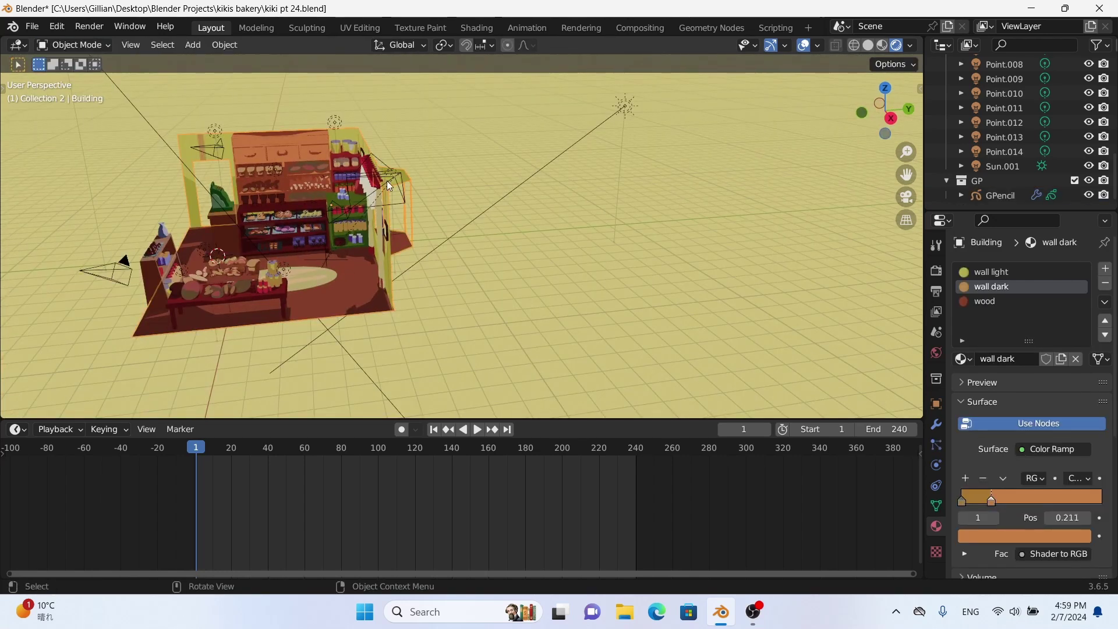
right_click(390, 186)
left_click(375, 182)
key("space")
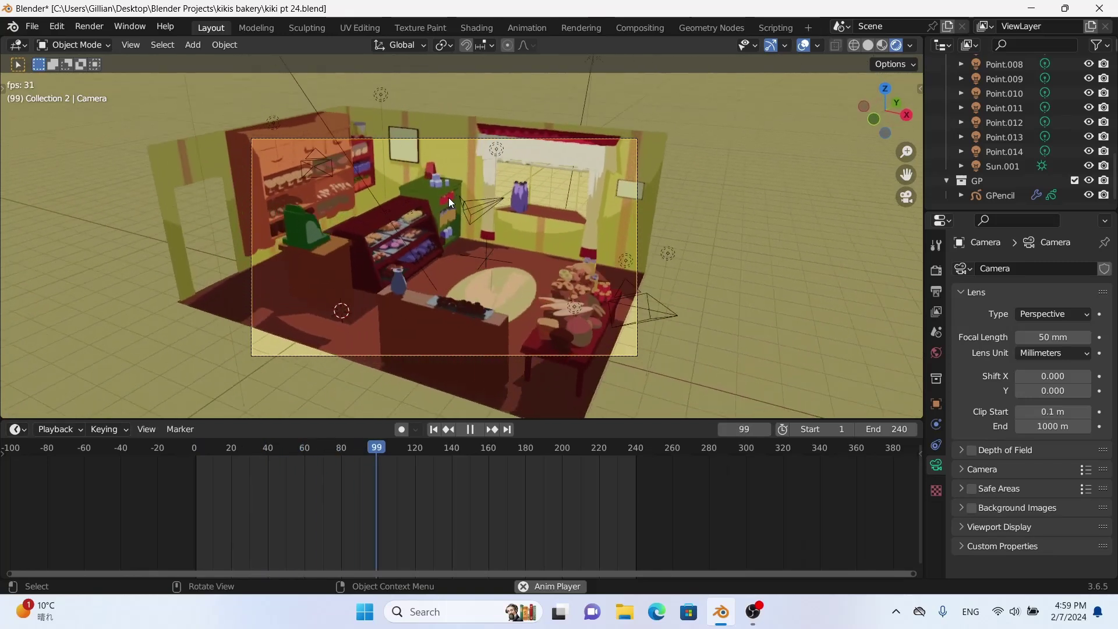
left_click(1004, 196)
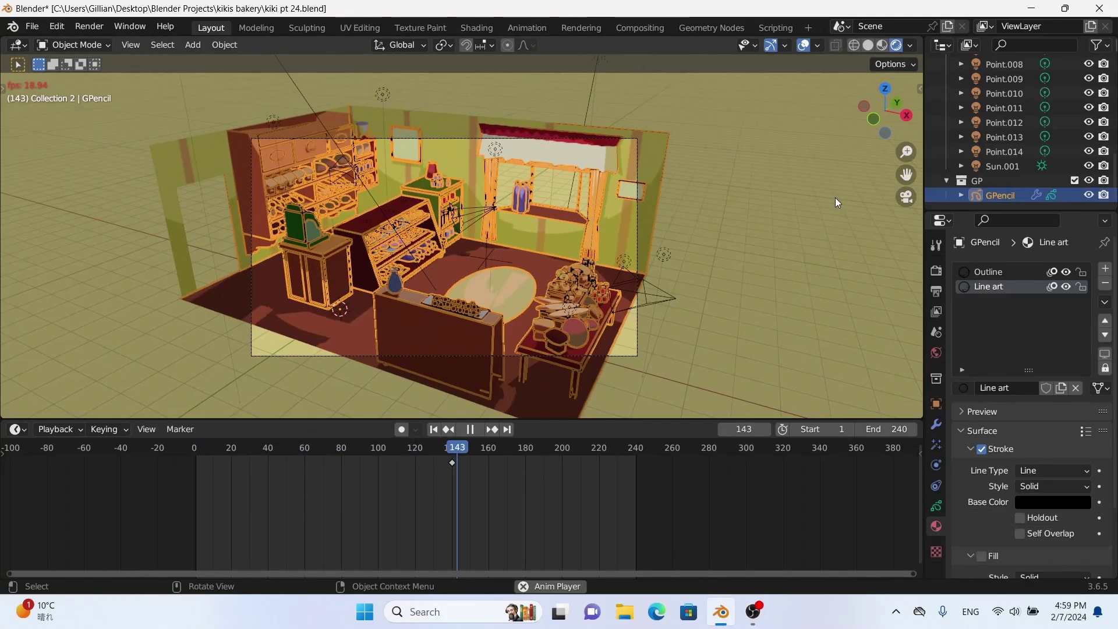
key("space")
left_click(799, 208)
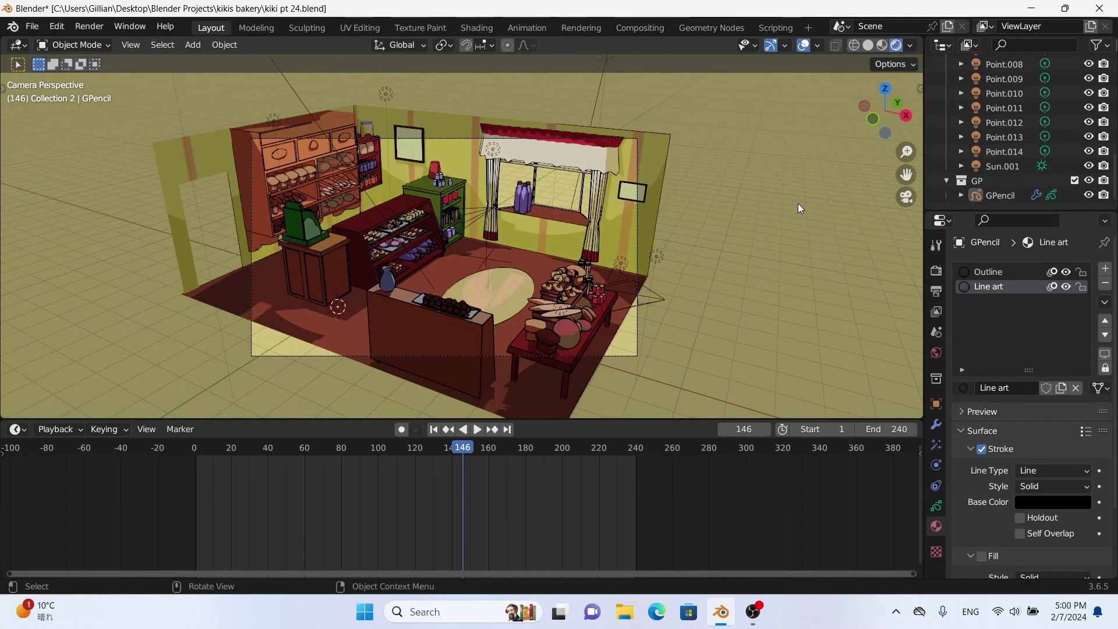
- Enter Draw Mode at a low angle and hatch the large round bread
middle_click_drag(799, 207, 400, 312)
scroll(685, 235, "up", 5)
left_click(75, 45)
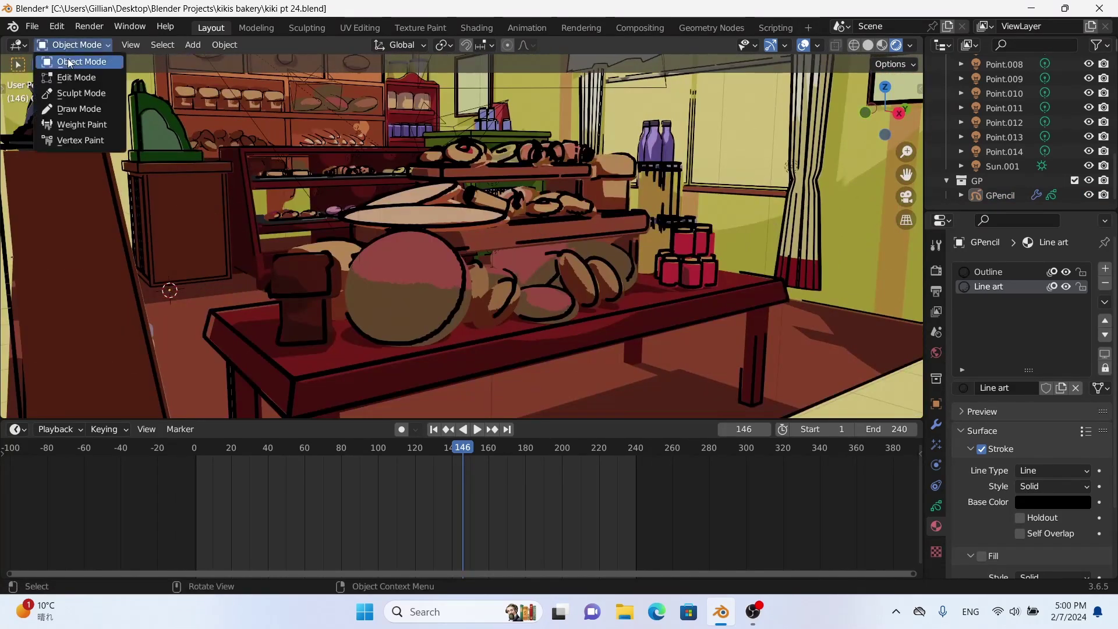
key("Return")
middle_click_drag(169, 290, 170, 294)
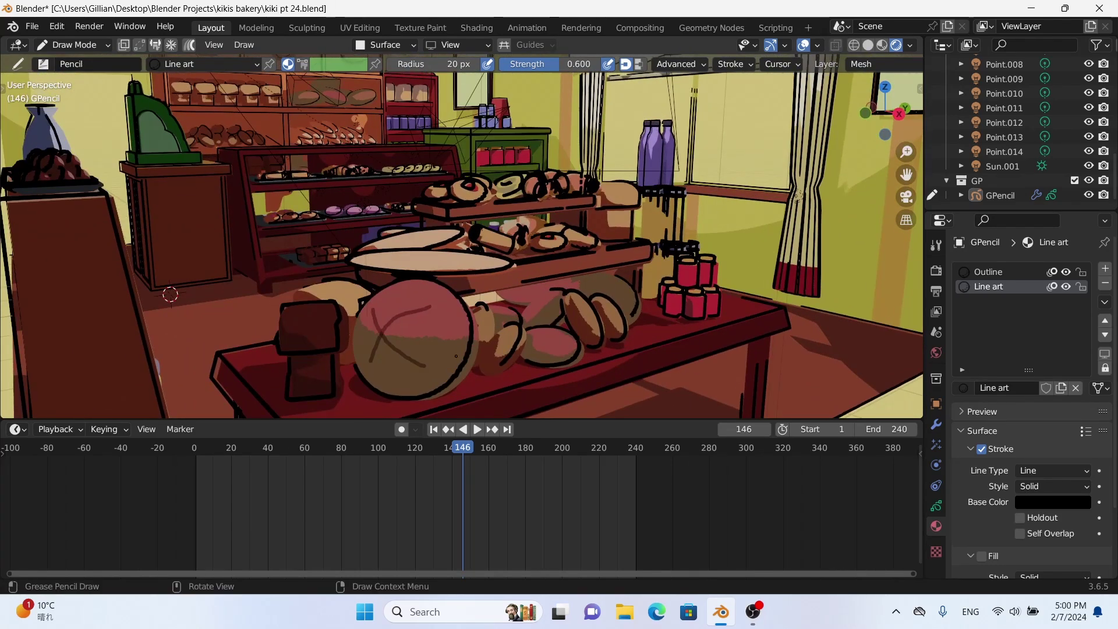
- Draw diagonal hatch lines on the counter front, then frame the register and display case
middle_click_drag(170, 294, 172, 302)
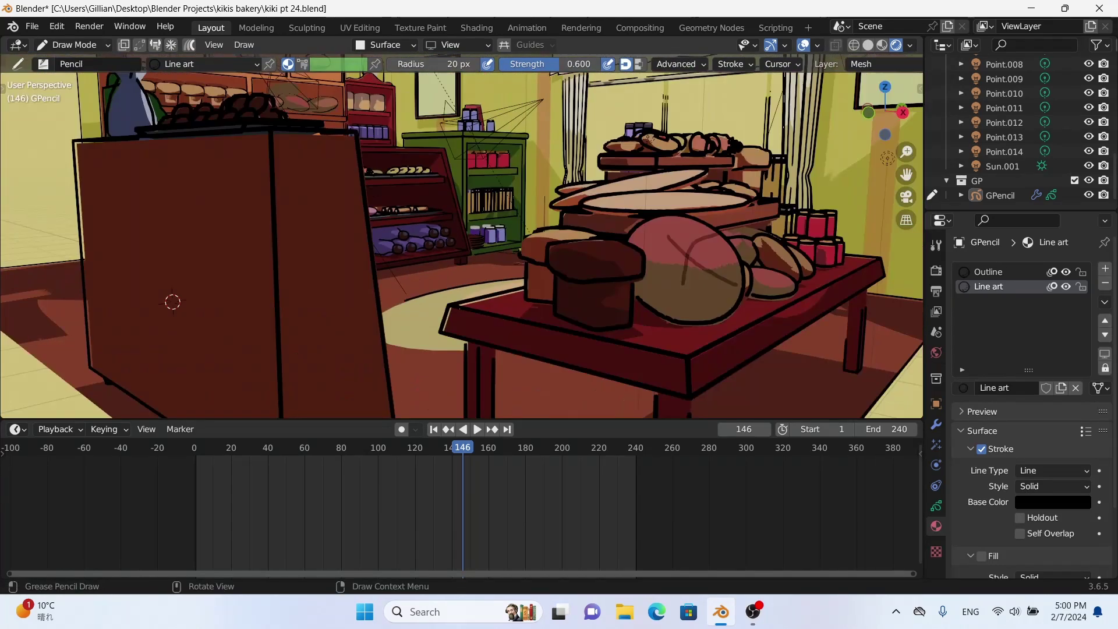
key("shift")
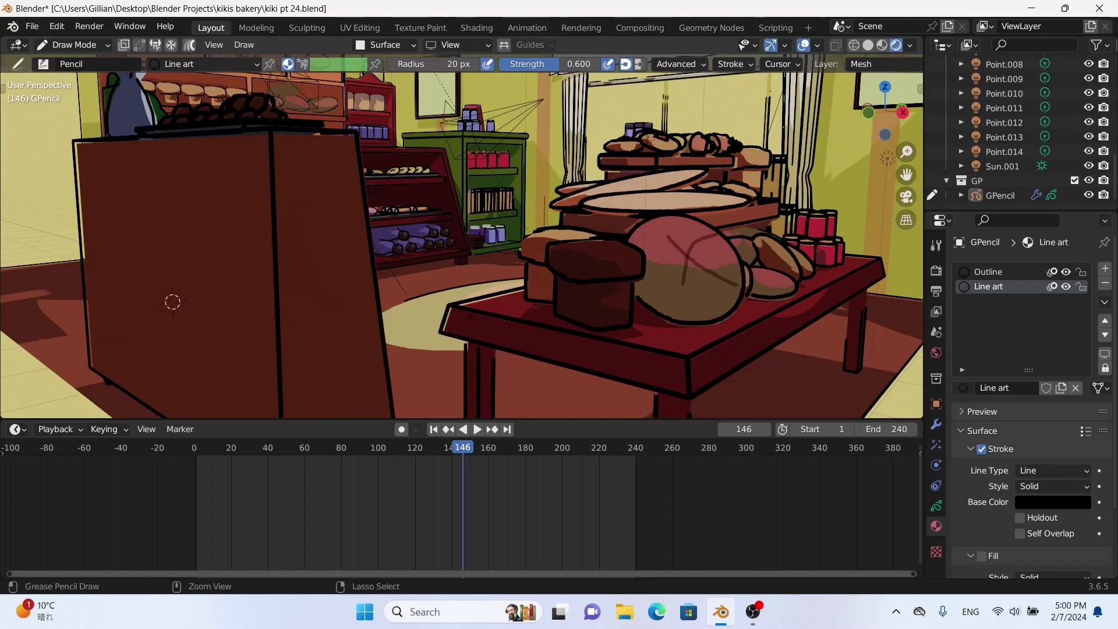
middle_click_drag(172, 301, 322, 309)
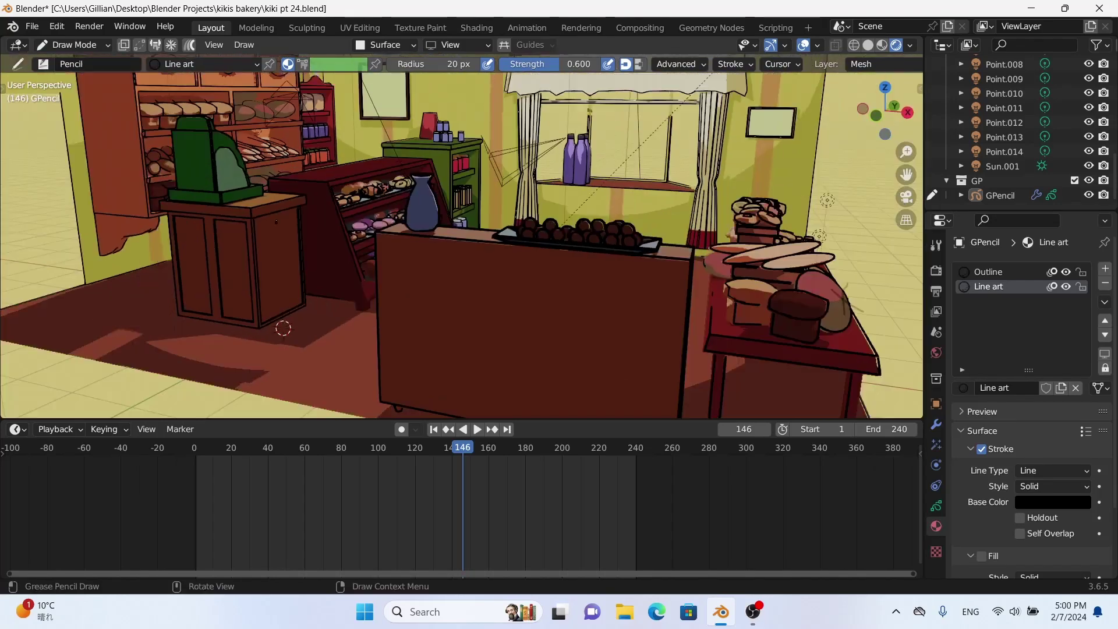
left_click_drag(402, 352, 416, 338, "shift")
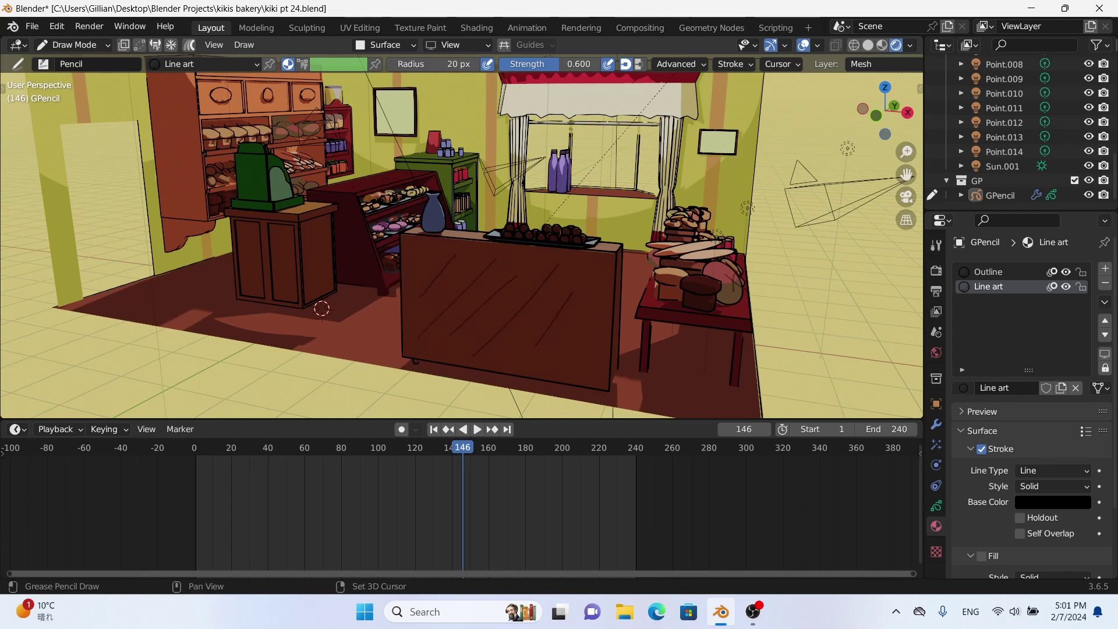
middle_click_drag(321, 308, 405, 192, "shift")
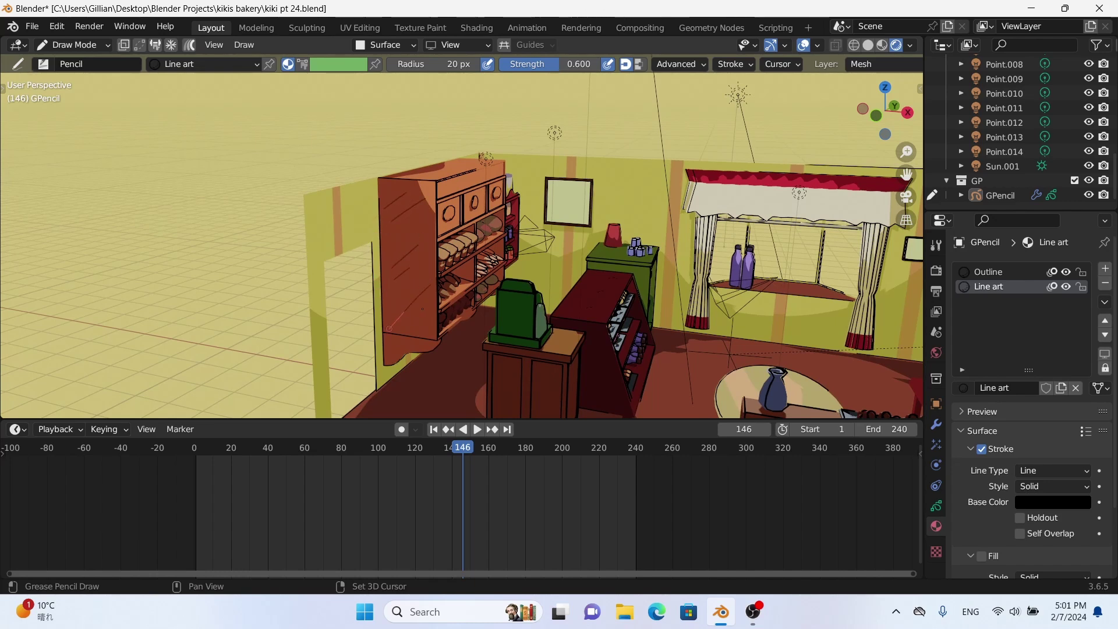
middle_click_drag(392, 337, 594, 319, "ctrl")
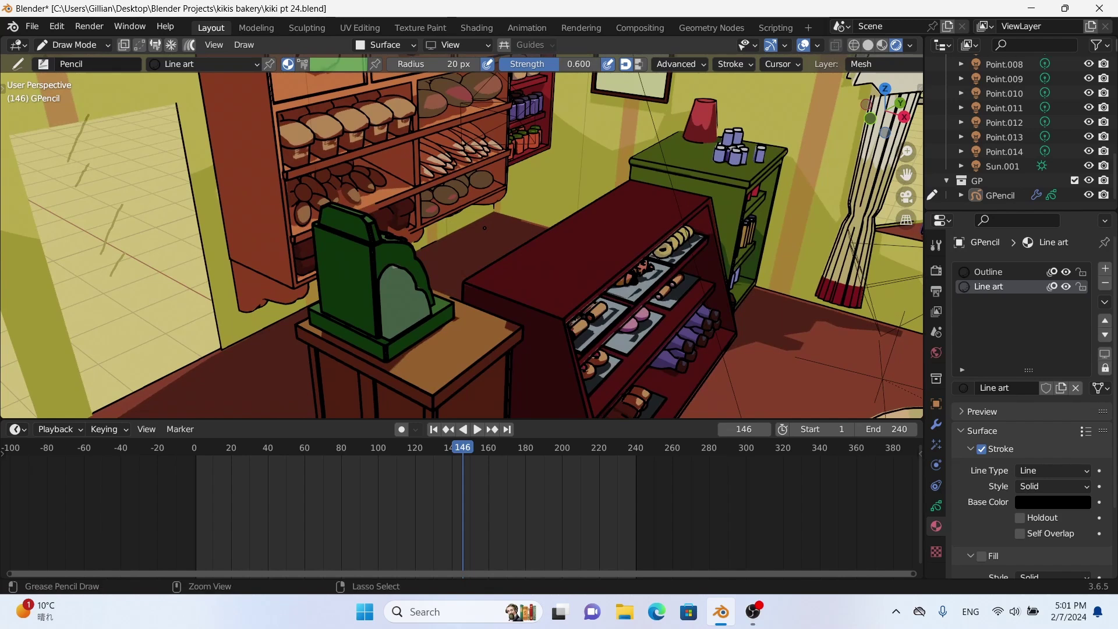
middle_click_drag(484, 228, 564, 219)
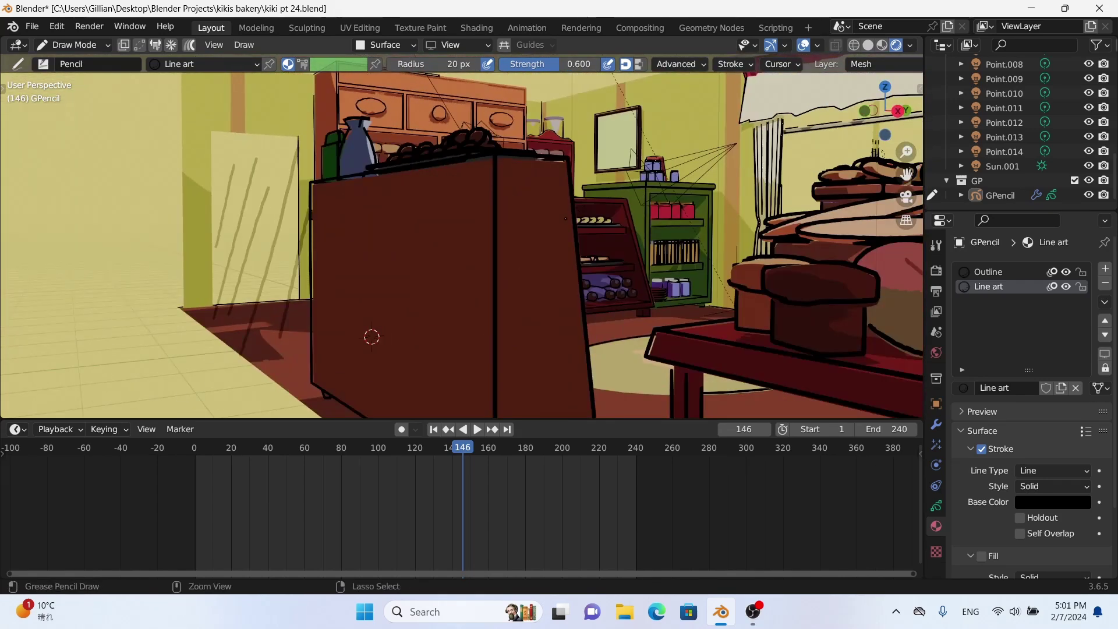
- Lower the surface stroke offset to 0.001, then settle on 0.008 near the counter
left_click(396, 47)
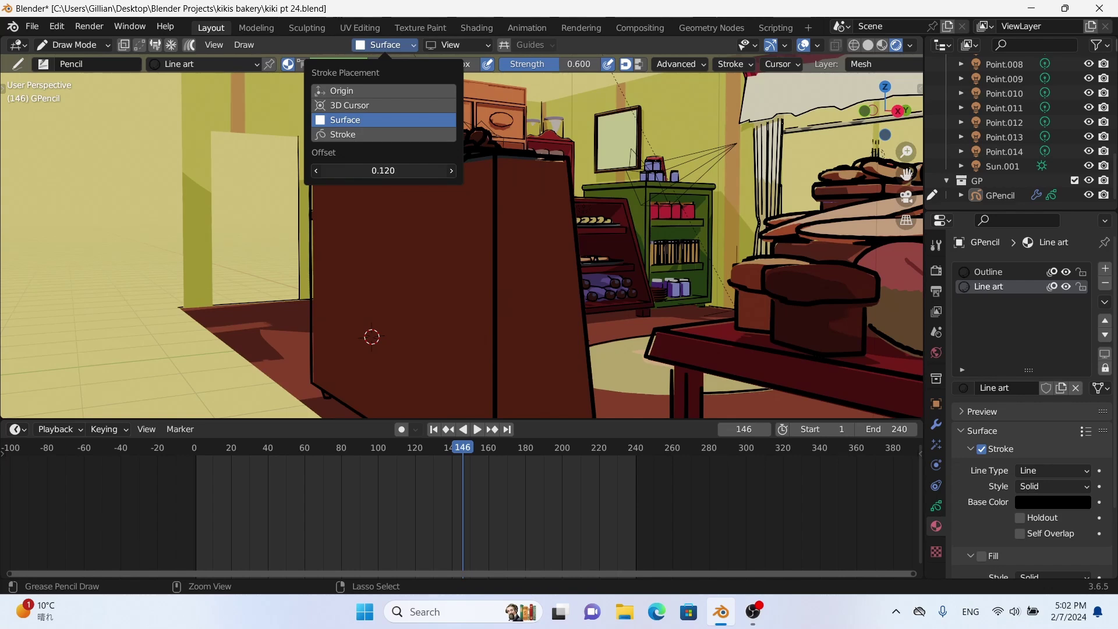
left_click_drag(383, 170, 349, 170)
mouse_move(371, 337)
middle_mouse_down()
mouse_move(404, 299)
mouse_move(486, 309)
mouse_move(373, 294)
middle_mouse_up()
left_click(384, 44)
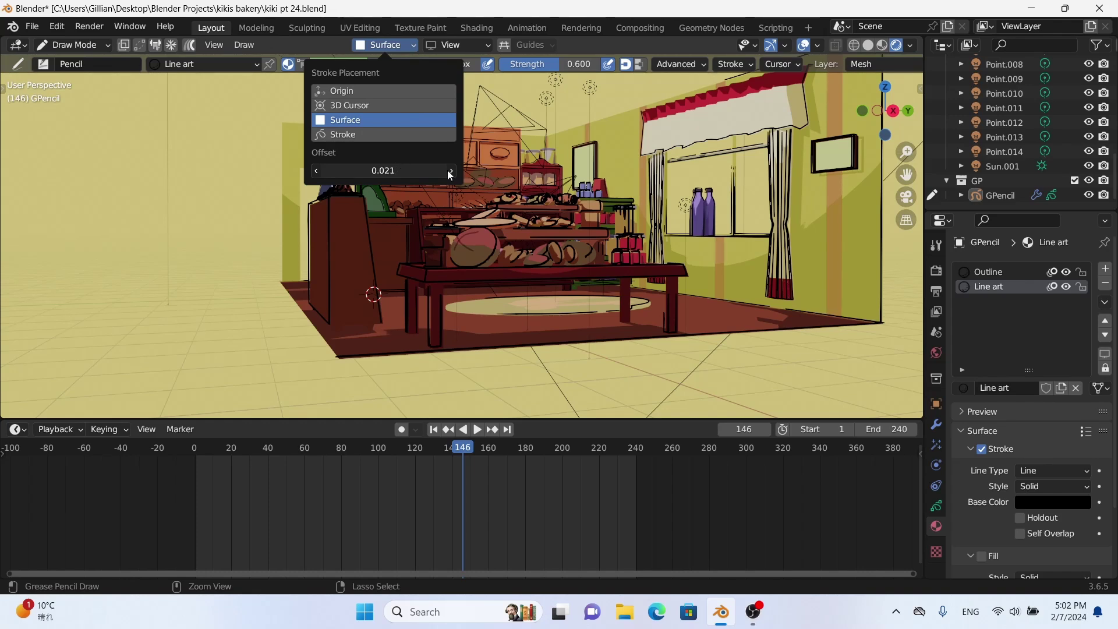
mouse_move(408, 262)
middle_mouse_down()
mouse_move(350, 326)
mouse_move(349, 349)
middle_mouse_up()
scroll(347, 334, "up", 3)
scroll(340, 350, "up", 3)
left_click(394, 43)
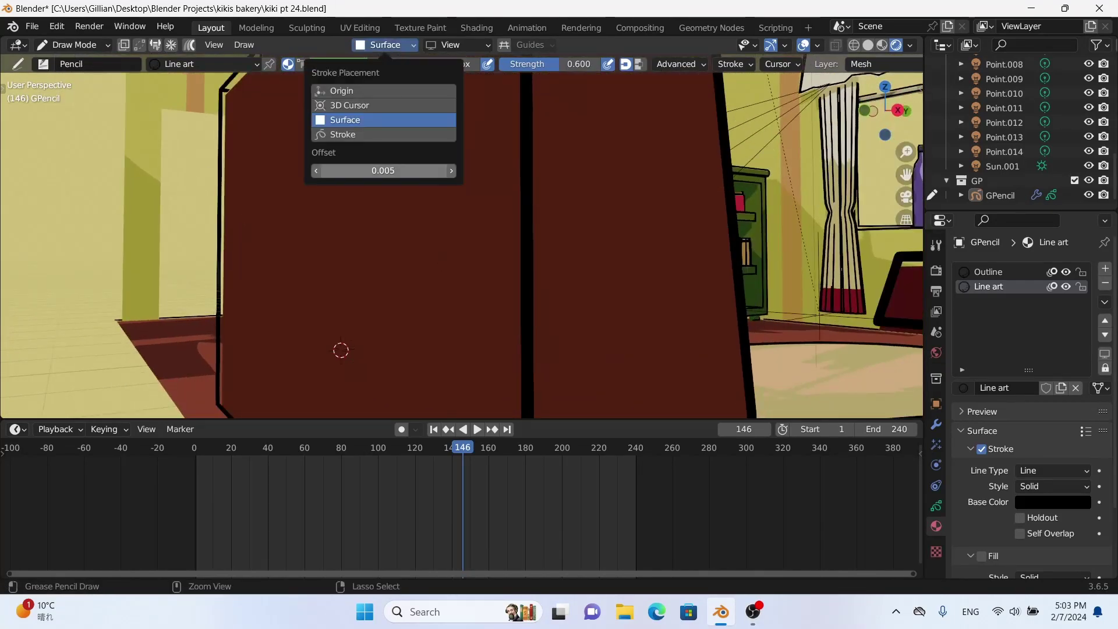
left_click_drag(380, 170, 425, 187)
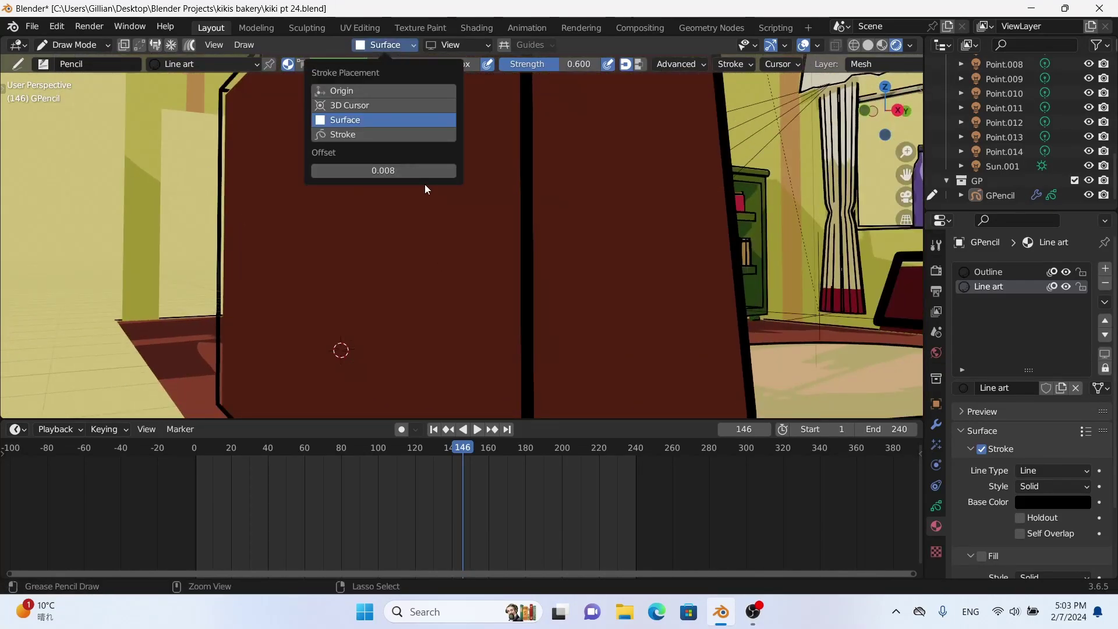
scroll(340, 349, "down", 3)
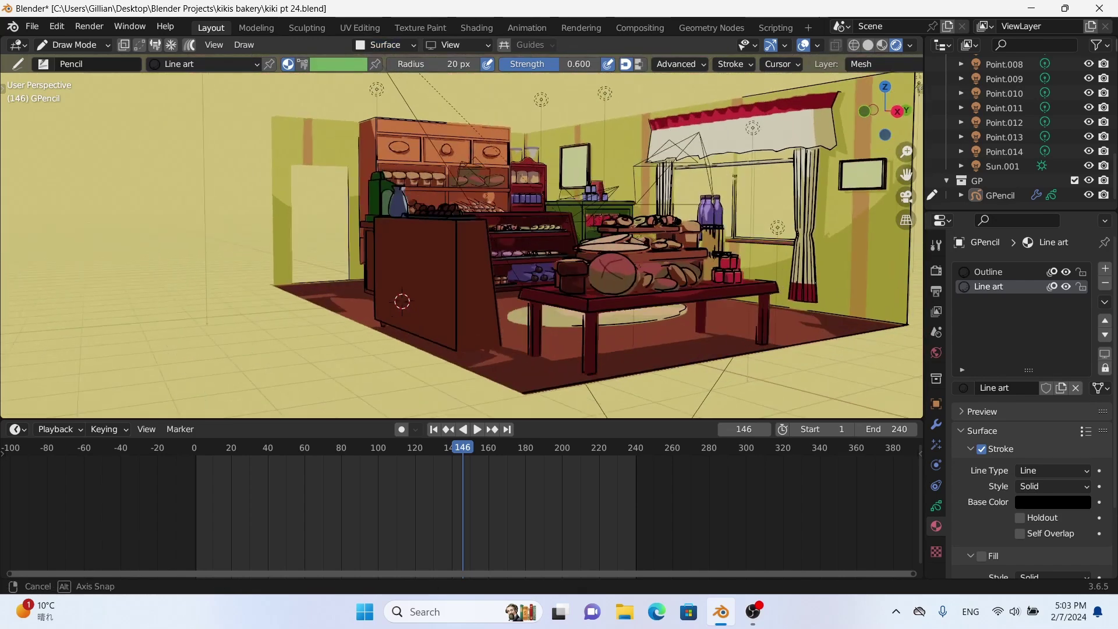
mouse_move(400, 299)
middle_mouse_down()
mouse_move(333, 299)
mouse_move(349, 270)
middle_mouse_up()
scroll(285, 295, "up", 5)
scroll(285, 295, "down", 5)
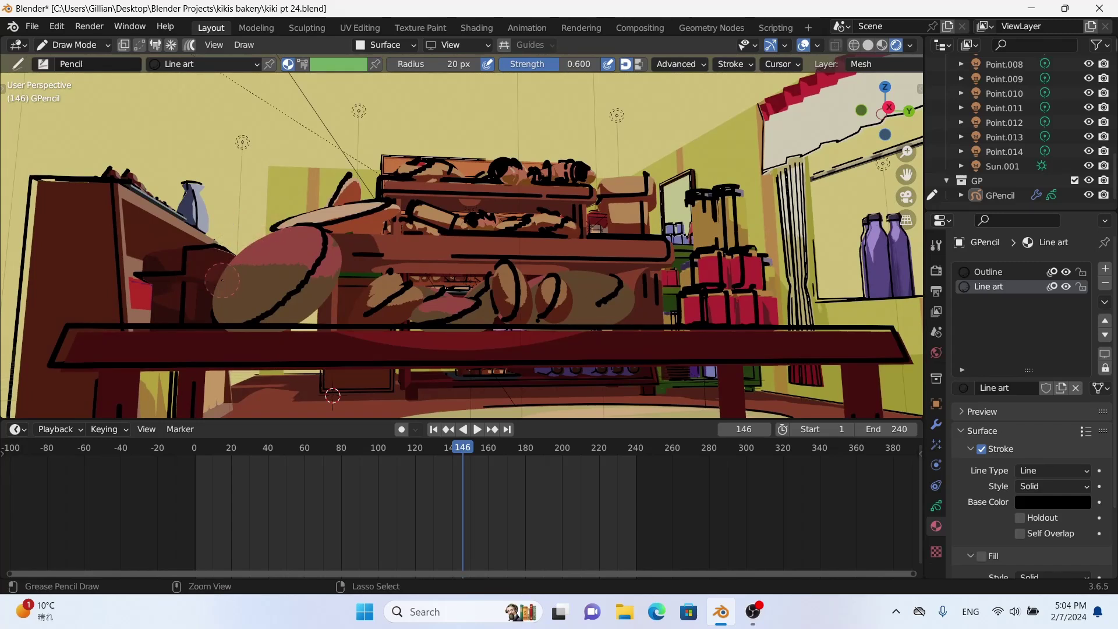
mouse_move(271, 233)
middle_mouse_down("ctrl")
mouse_move(271, 256)
mouse_move(303, 221)
middle_mouse_up("ctrl")
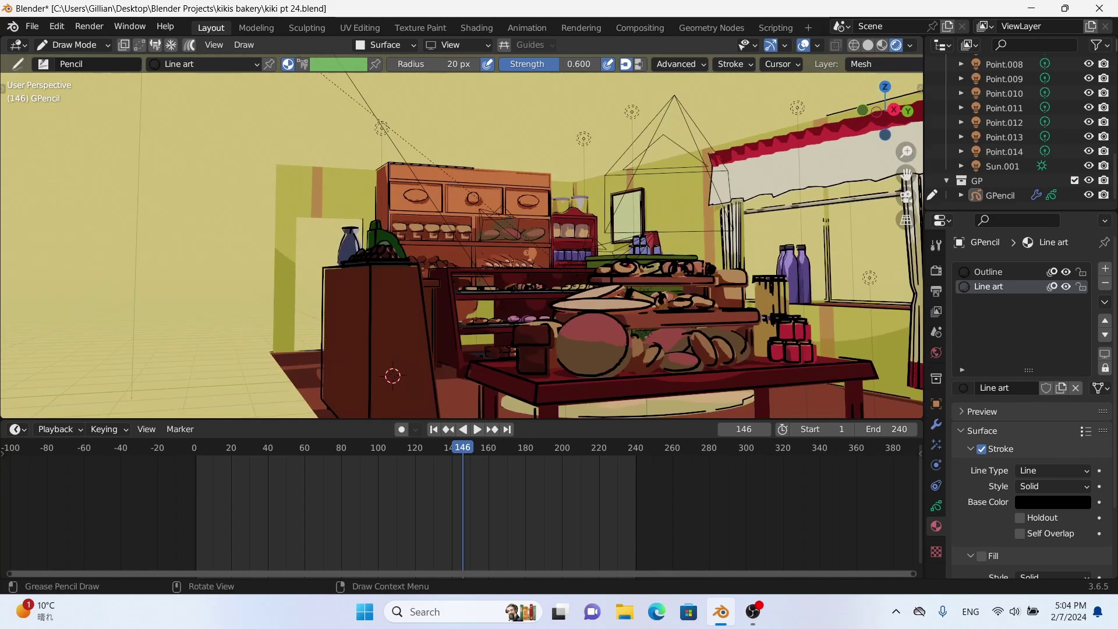
scroll(996, 103, "up", 5)
scroll(996, 103, "up", 4)
mouse_move(391, 373)
middle_mouse_down()
mouse_move(356, 391)
mouse_move(423, 394)
middle_mouse_up()
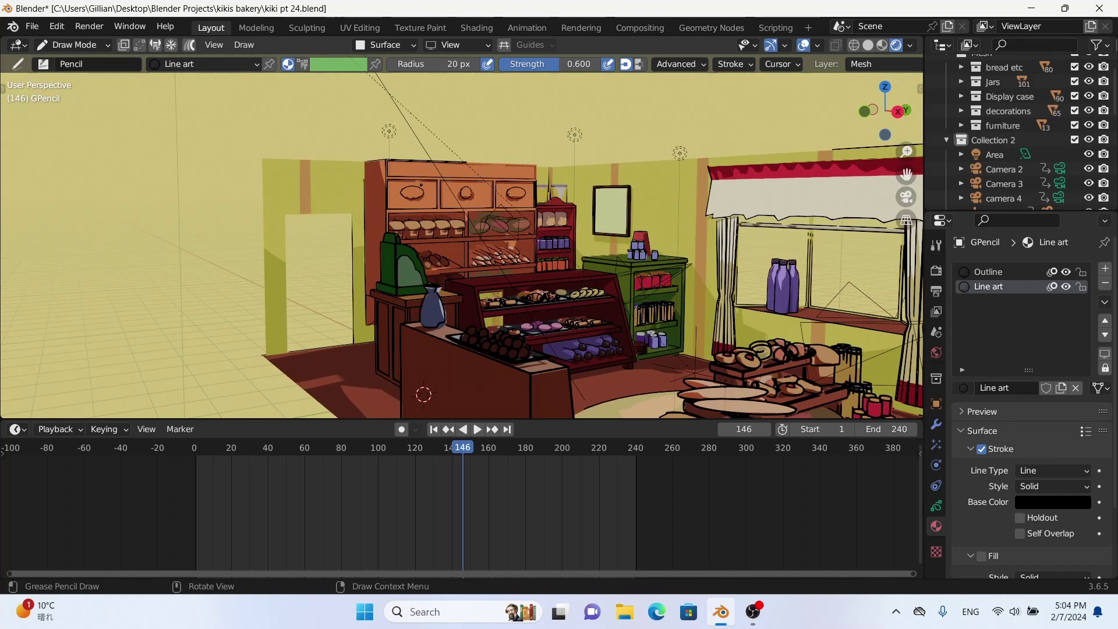
middle_click_drag(423, 394, 406, 373)
scroll(406, 373, "down", 3)
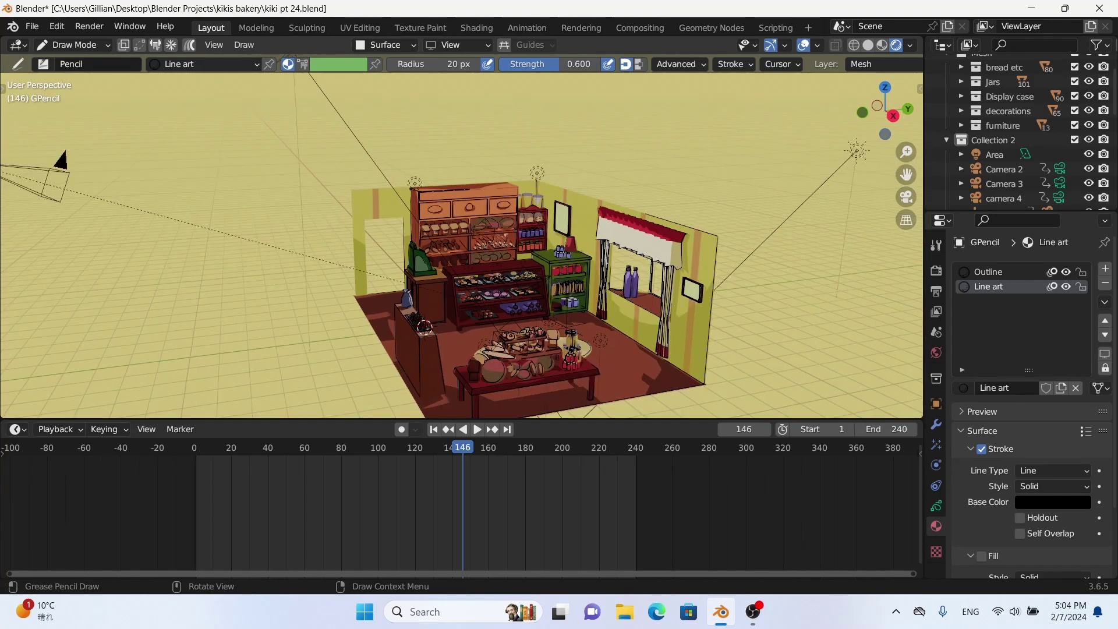
mouse_move(424, 326)
middle_mouse_down()
mouse_move(438, 349)
mouse_move(405, 338)
mouse_move(372, 368)
middle_mouse_up()
scroll(406, 337, "up", 3)
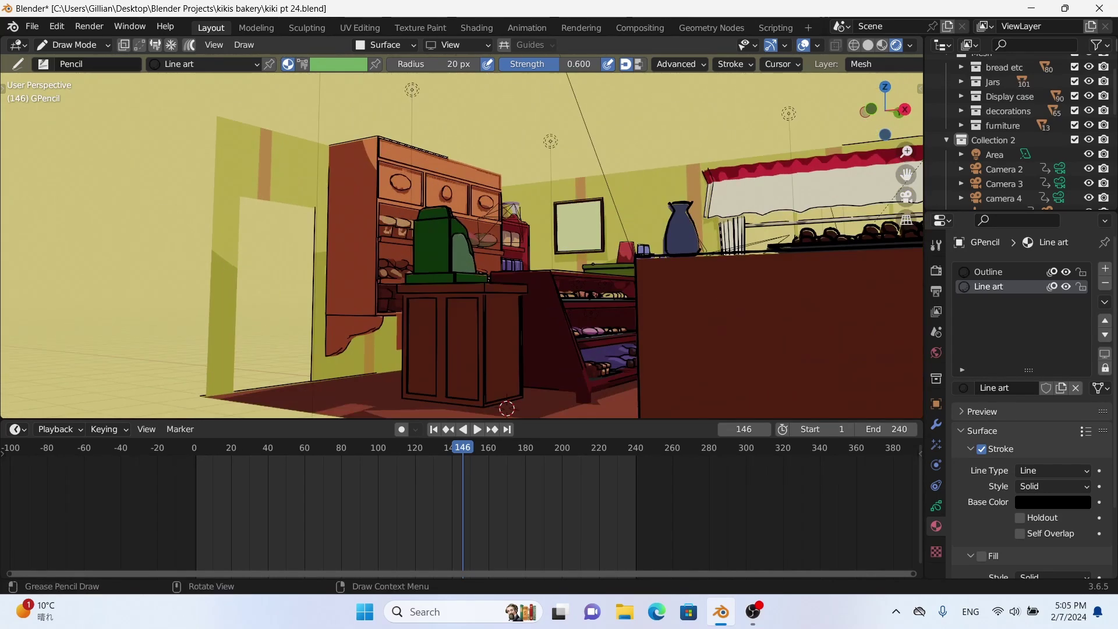
- Draw five diagonal hatch strokes across the counter front
left_click_drag(535, 209, 441, 317)
left_click_drag(527, 316, 470, 374)
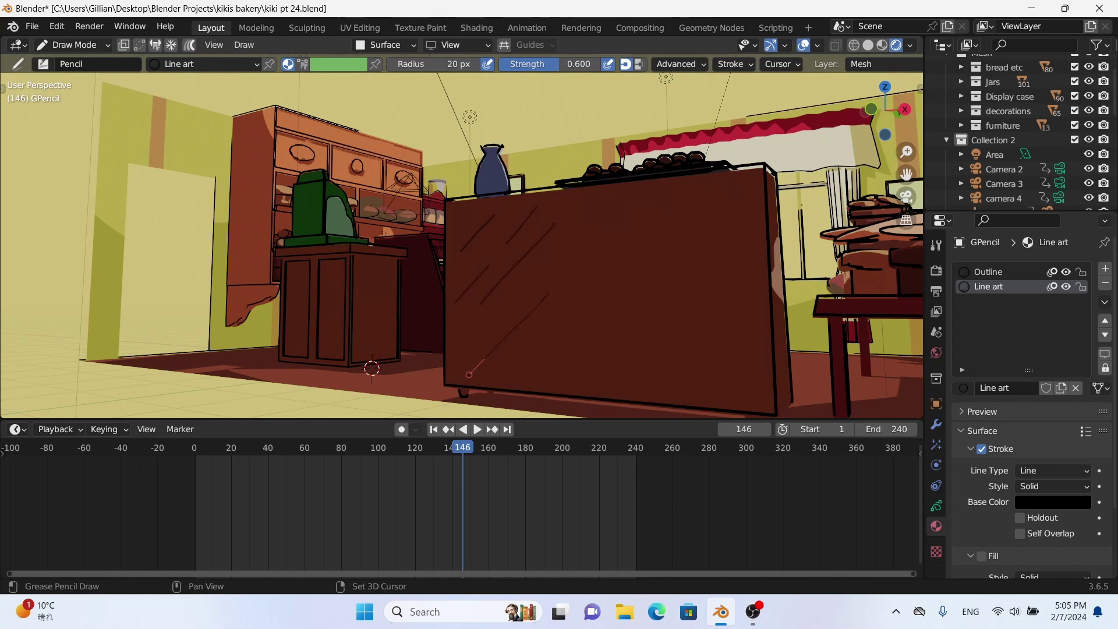
left_click_drag(654, 208, 608, 247)
left_click_drag(589, 301, 527, 361)
left_click_drag(725, 219, 677, 276)
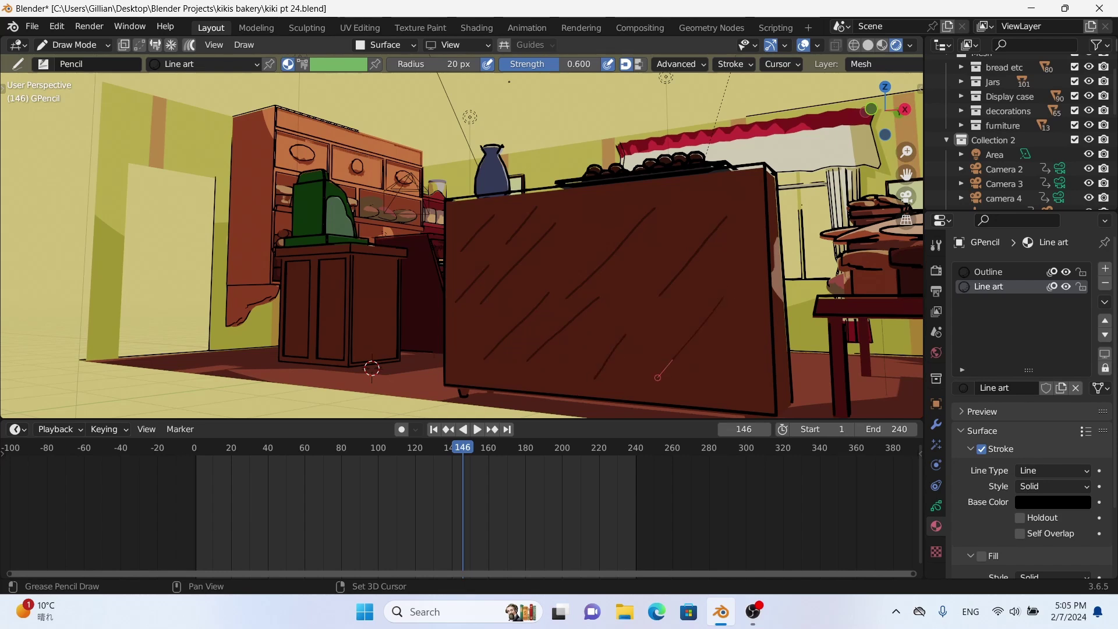
- Draw strokes on the wardrobe, undoing the second one
middle_click_drag(580, 395, 556, 417)
left_click_drag(312, 138, 288, 162)
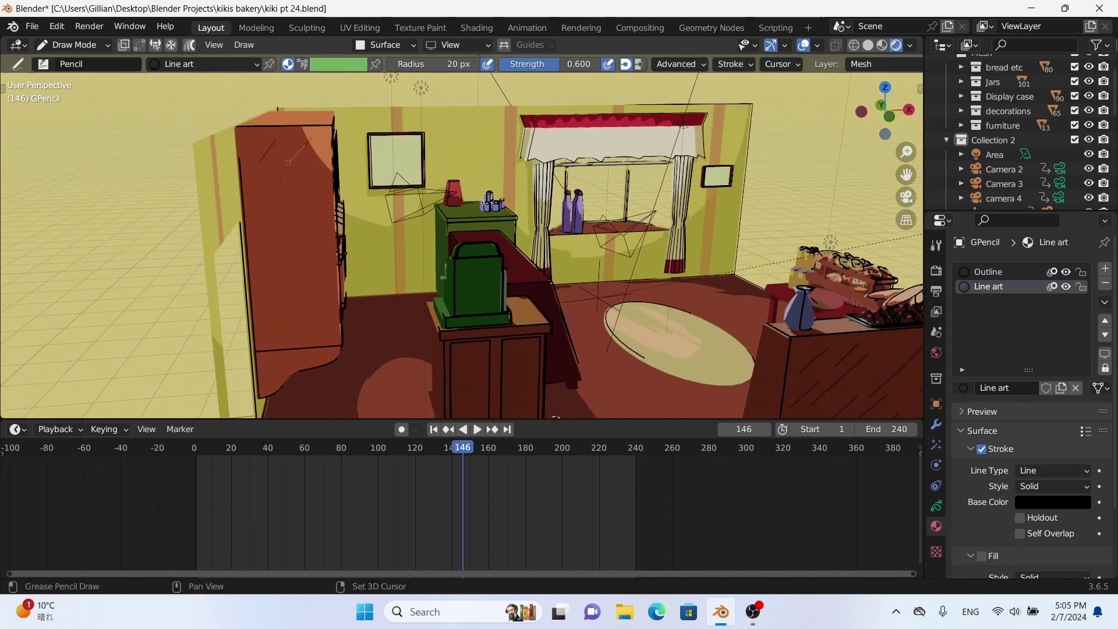
left_click_drag(274, 255, 251, 274)
key("ctrl+z")
mouse_move(303, 312)
middle_mouse_down()
mouse_move(354, 324)
mouse_move(440, 307)
mouse_move(538, 376)
middle_mouse_up()
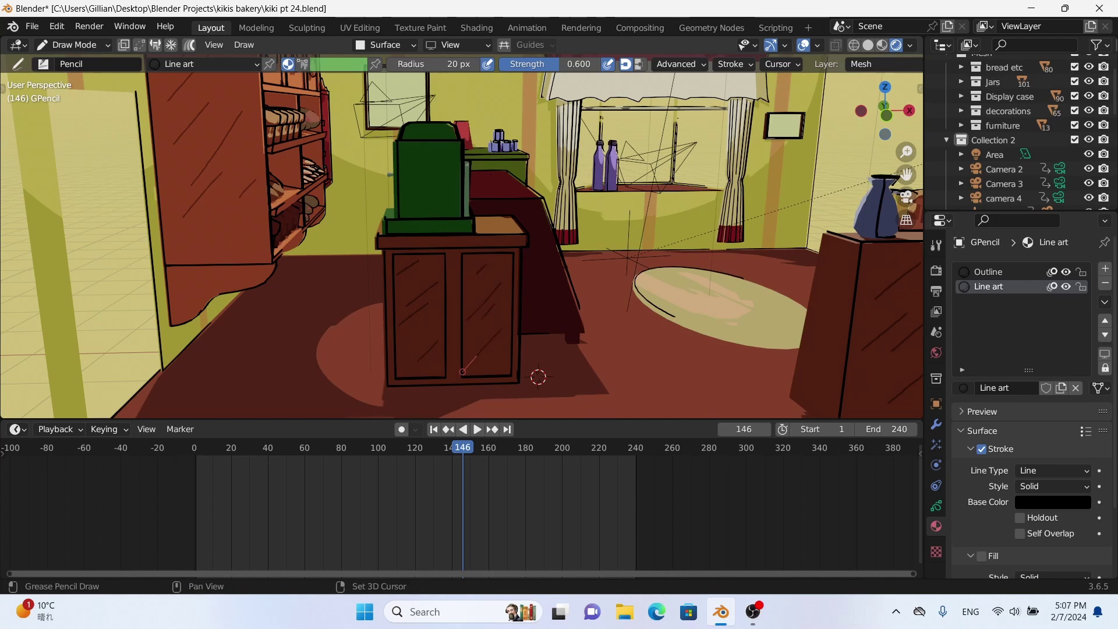
middle_click_drag(538, 376, 431, 401)
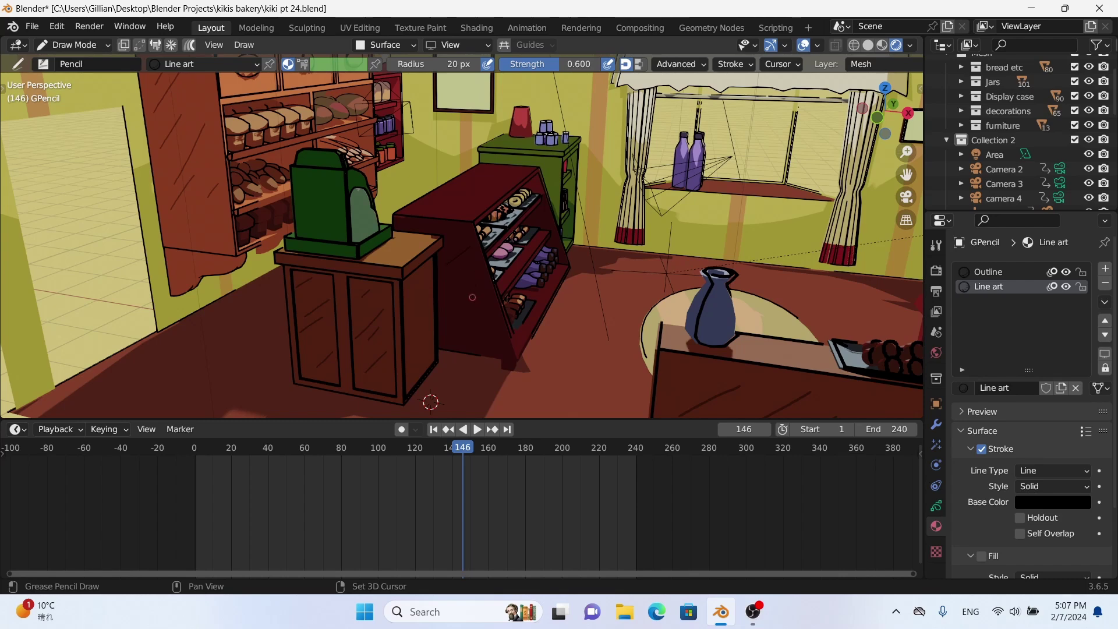
middle_click_drag(437, 330, 477, 326)
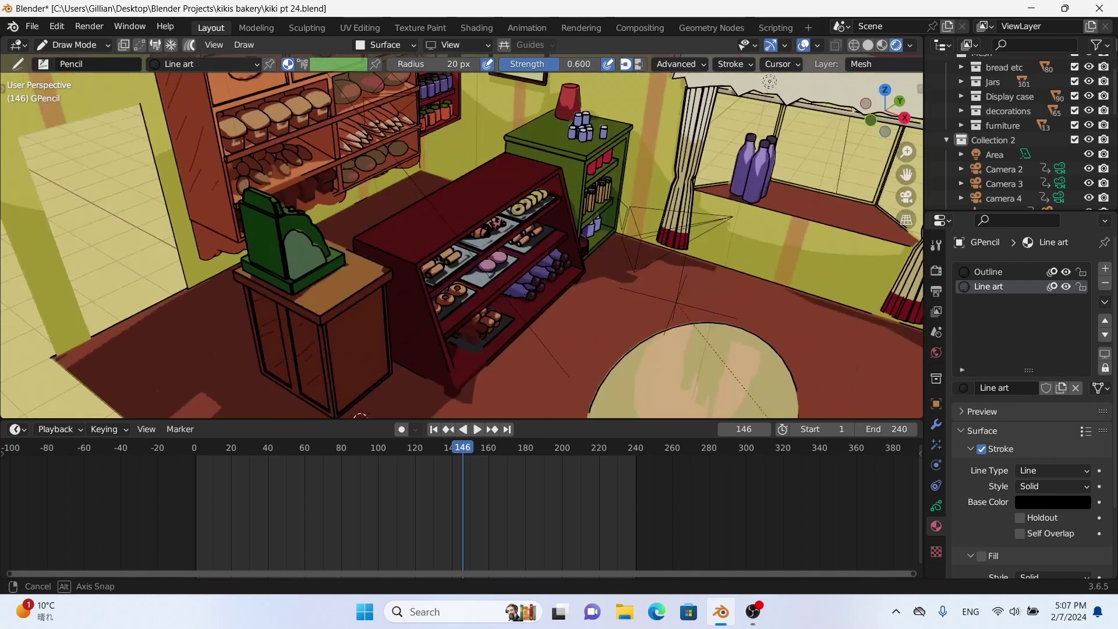
scroll(325, 400, "up", 5)
scroll(325, 400, "up", 3)
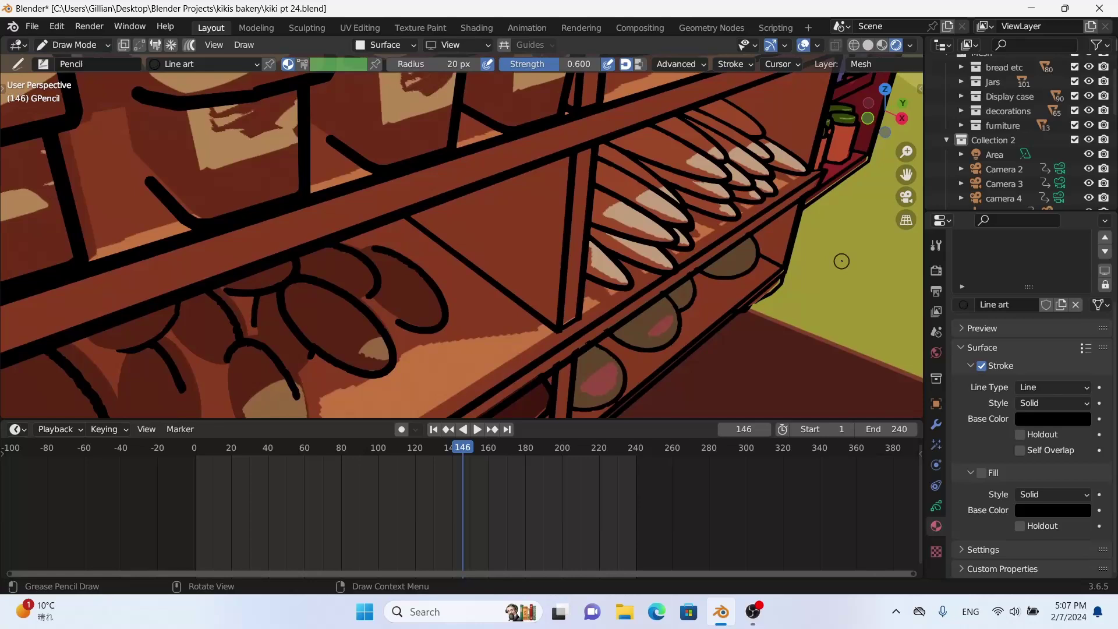
scroll(841, 261, "down", 5)
scroll(1060, 276, "up", 3)
- Add a new material named 'white lineart', keeping Line art as the active material
left_click(1104, 268)
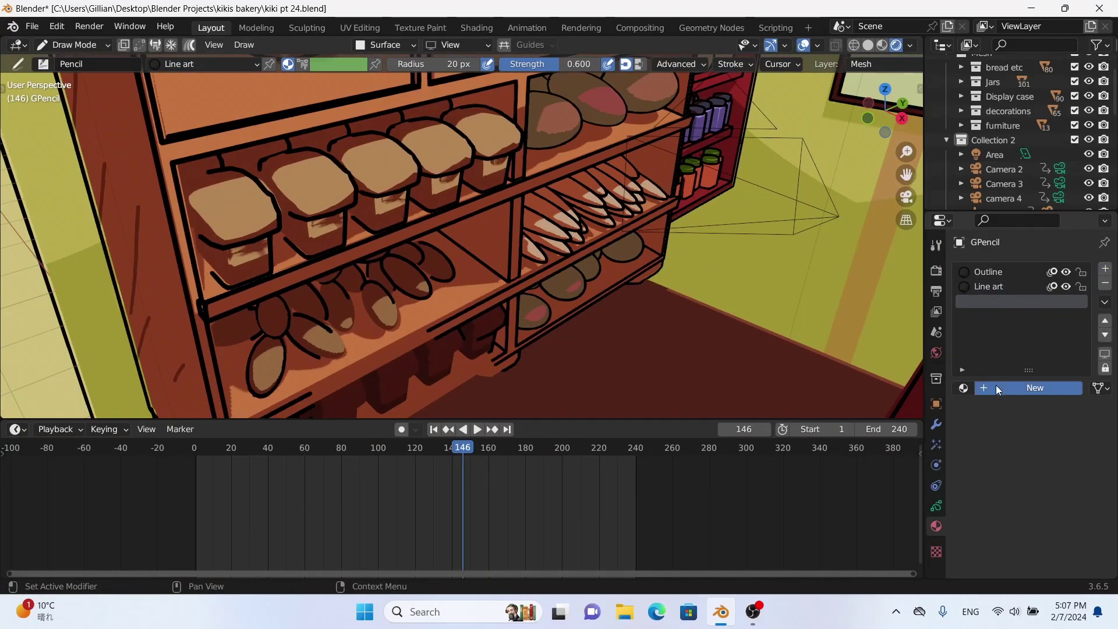
left_click(996, 385)
double_click(984, 301)
type("white lineart")
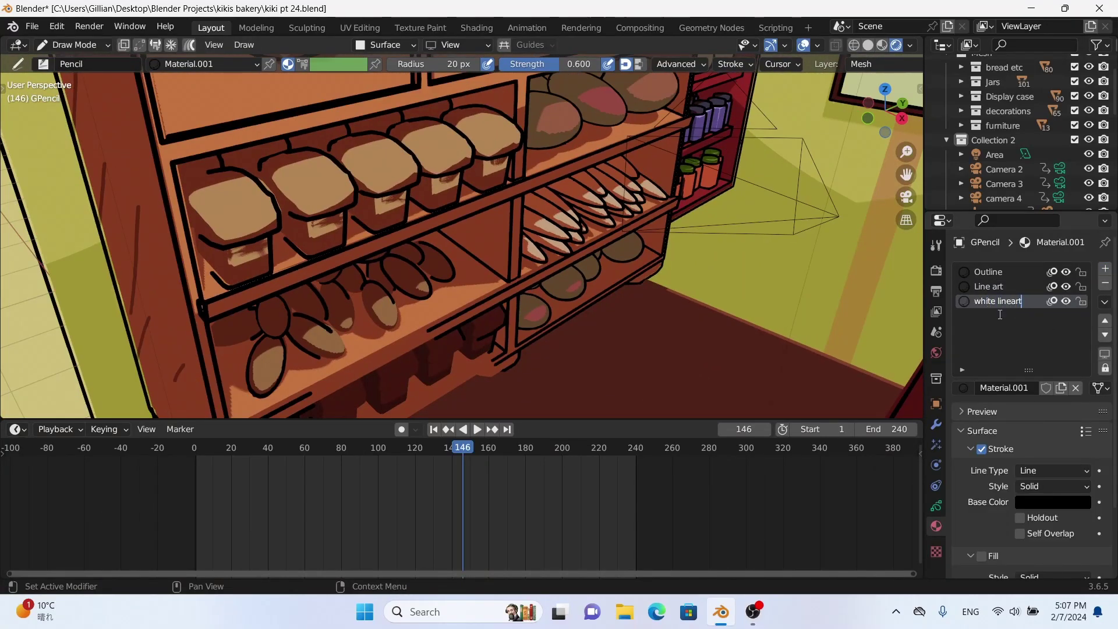
key("Return")
left_click(998, 286)
scroll(196, 212, "up", 1)
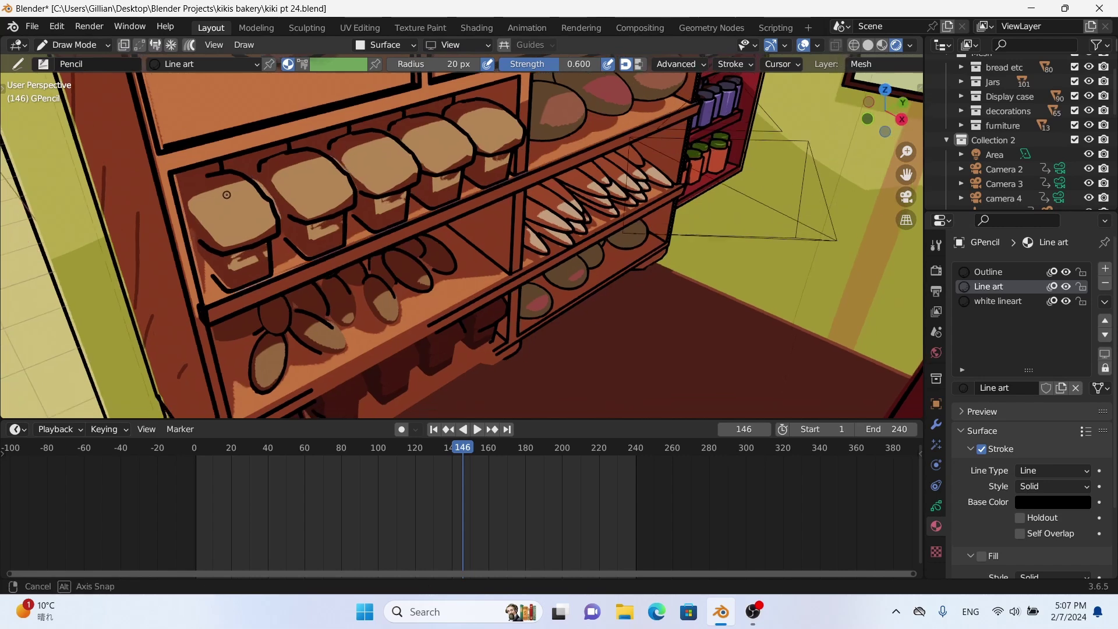
- Draw curved Line art strokes on the three bread boxes
mouse_move(197, 211)
left_mouse_down()
mouse_move(228, 188)
mouse_move(210, 238)
left_mouse_up()
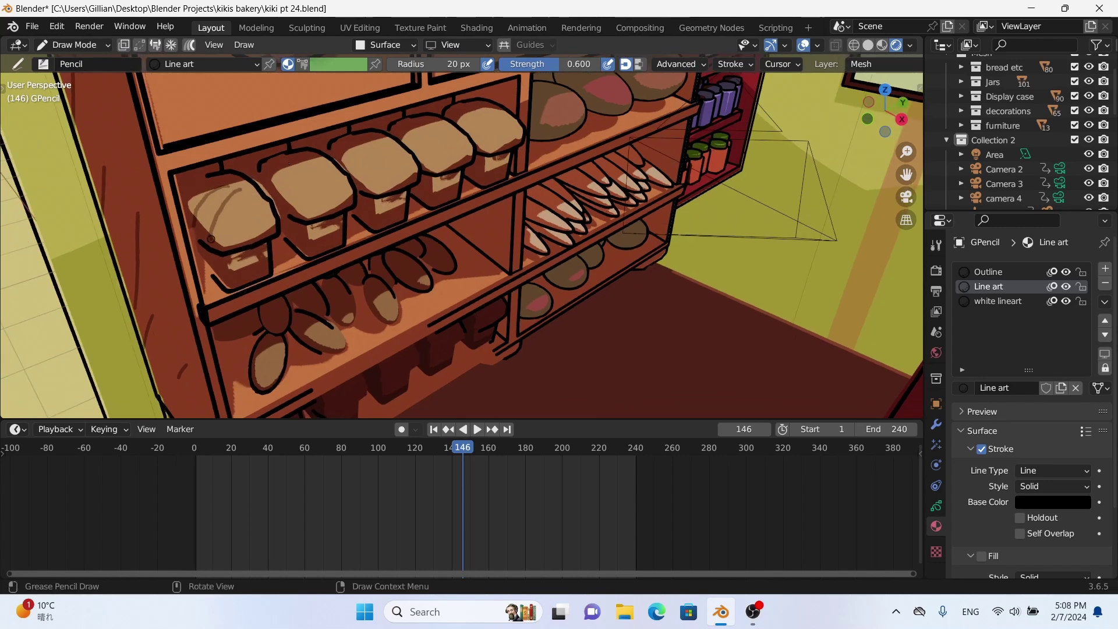
left_click_drag(314, 166, 285, 213)
mouse_move(368, 137)
left_mouse_down()
mouse_move(343, 172)
mouse_move(366, 179)
left_mouse_up()
mouse_move(396, 188)
middle_mouse_down()
mouse_move(489, 125)
mouse_move(454, 112)
mouse_move(617, 159)
mouse_move(529, 208)
middle_mouse_up()
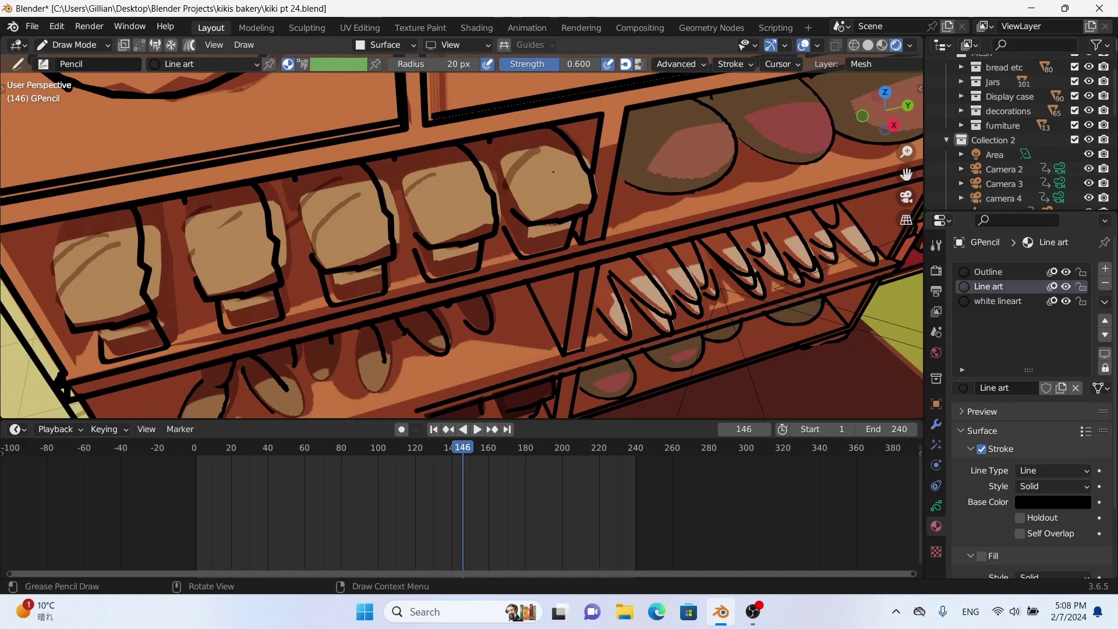
- Outline the left and right bowls beside the bread with Line art strokes
middle_click_drag(345, 279, 478, 221)
left_click_drag(466, 315, 536, 238)
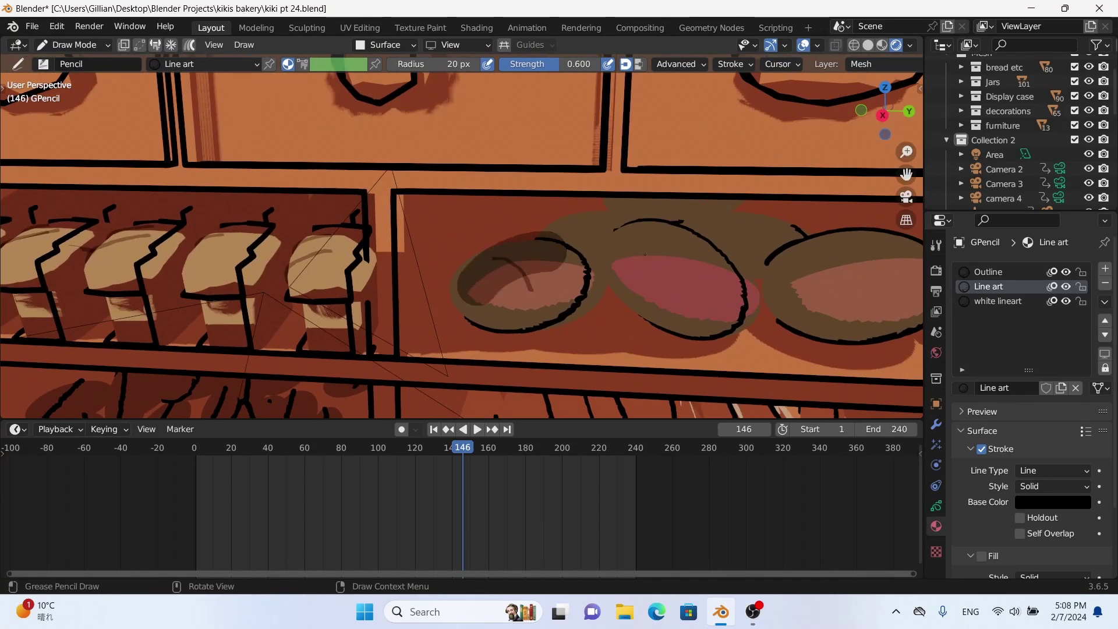
left_click_drag(707, 233, 661, 250)
middle_click_drag(661, 250, 665, 273)
left_click_drag(665, 274, 757, 278)
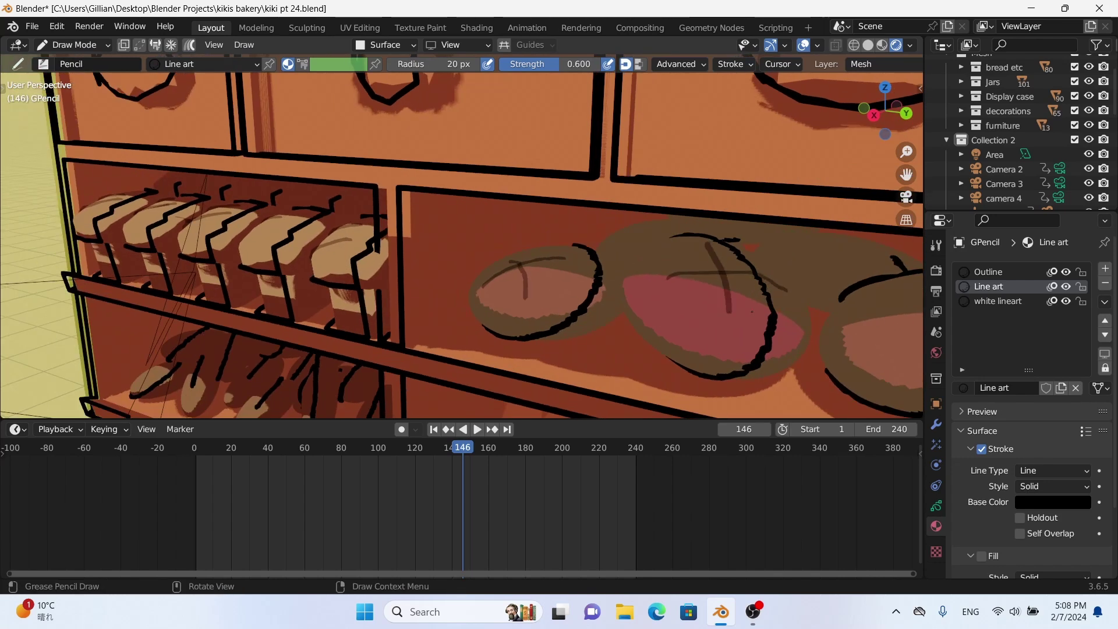
middle_click_drag(708, 243, 611, 237)
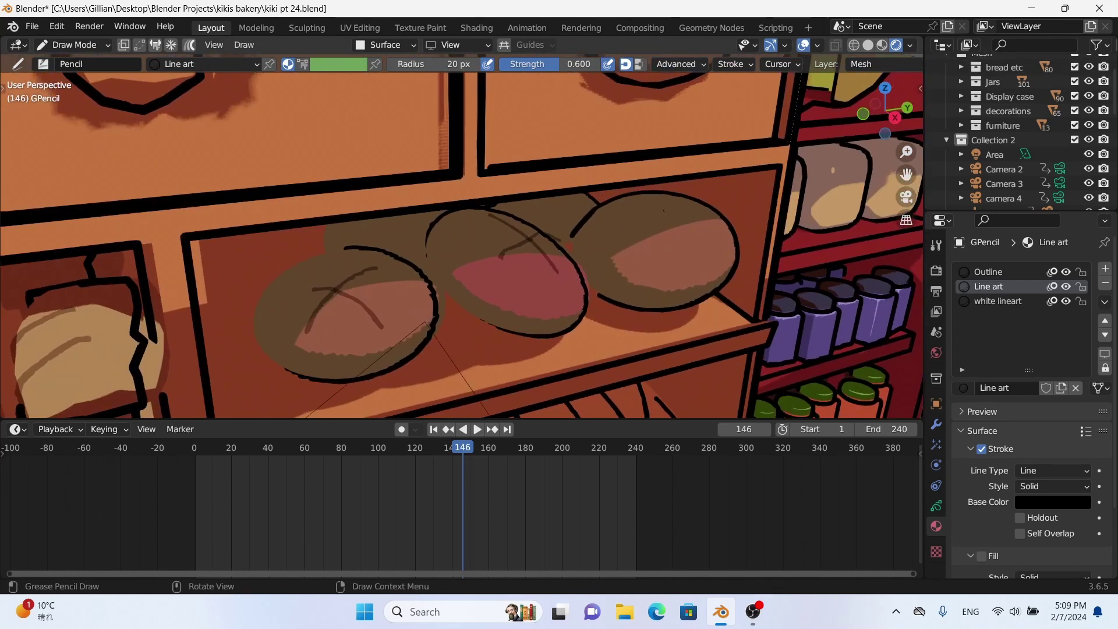
- Add a scoring arc on the right loaf and a curved line on the lower shelf box, redrawn slightly lower
left_click_drag(603, 227, 701, 239)
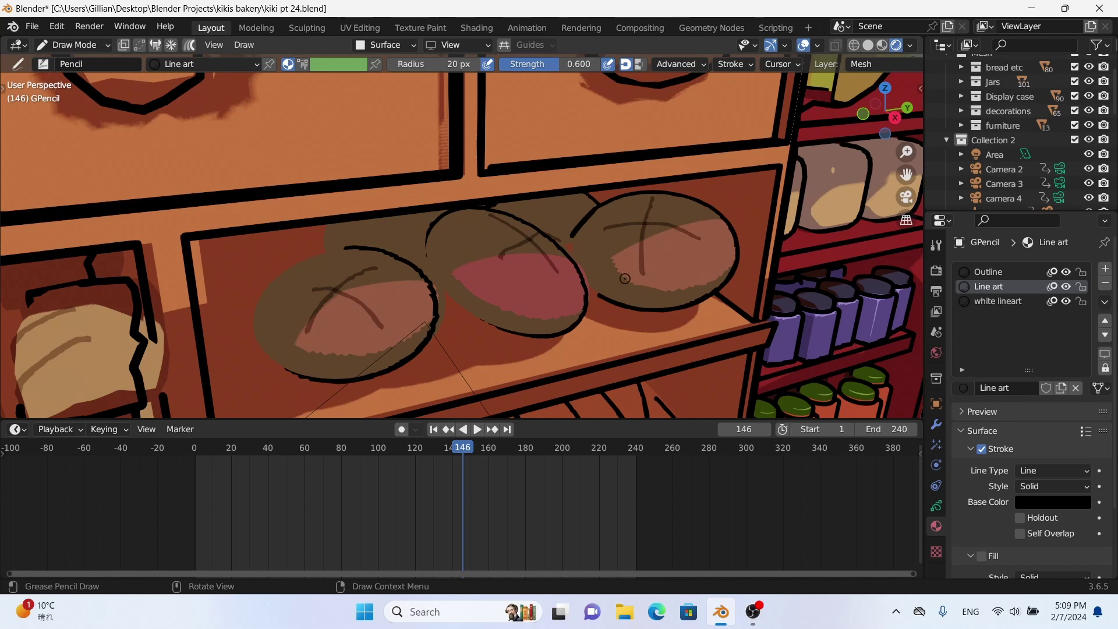
mouse_move(627, 279)
middle_mouse_down("shift")
mouse_move(854, 398)
mouse_move(429, 254)
middle_mouse_up("shift")
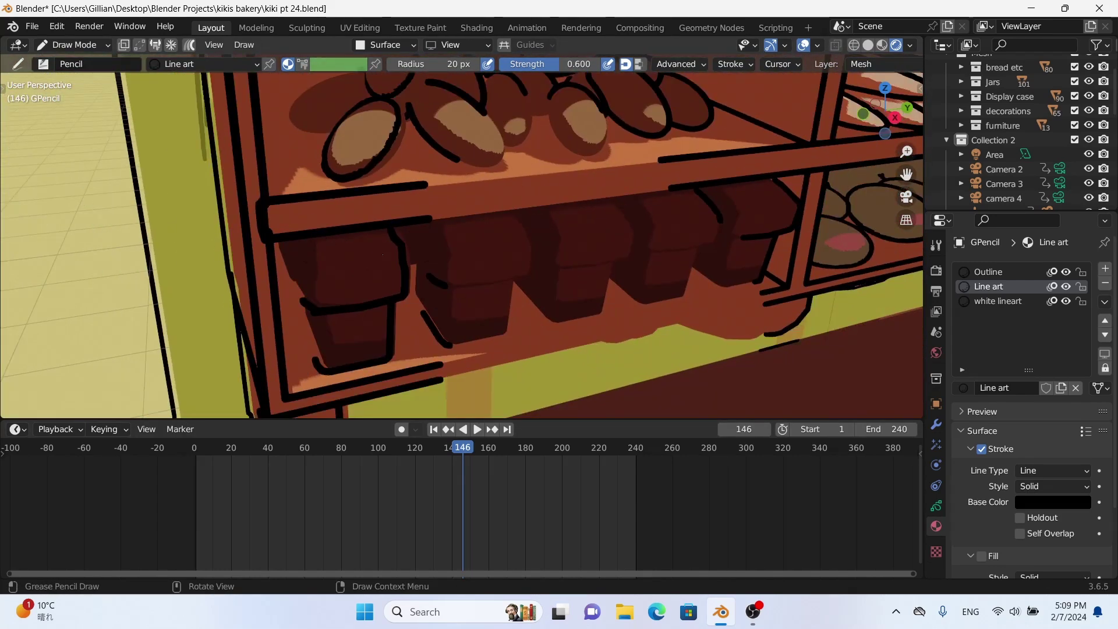
left_click_drag(335, 242, 315, 277)
middle_click_drag(460, 239, 377, 290, "ctrl")
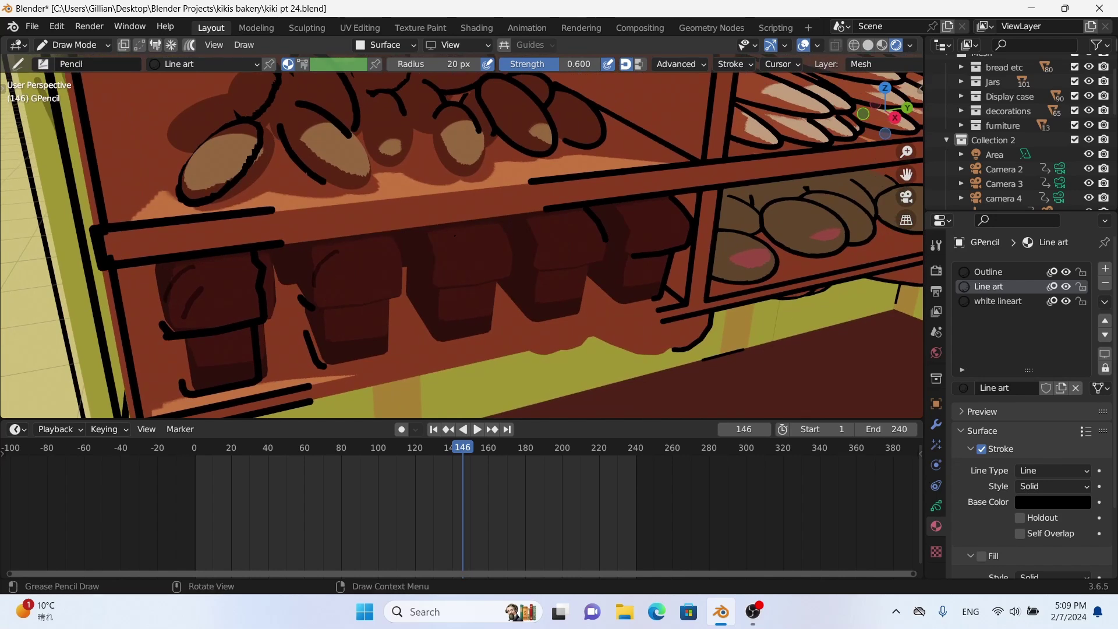
scroll(543, 223, "up", 5)
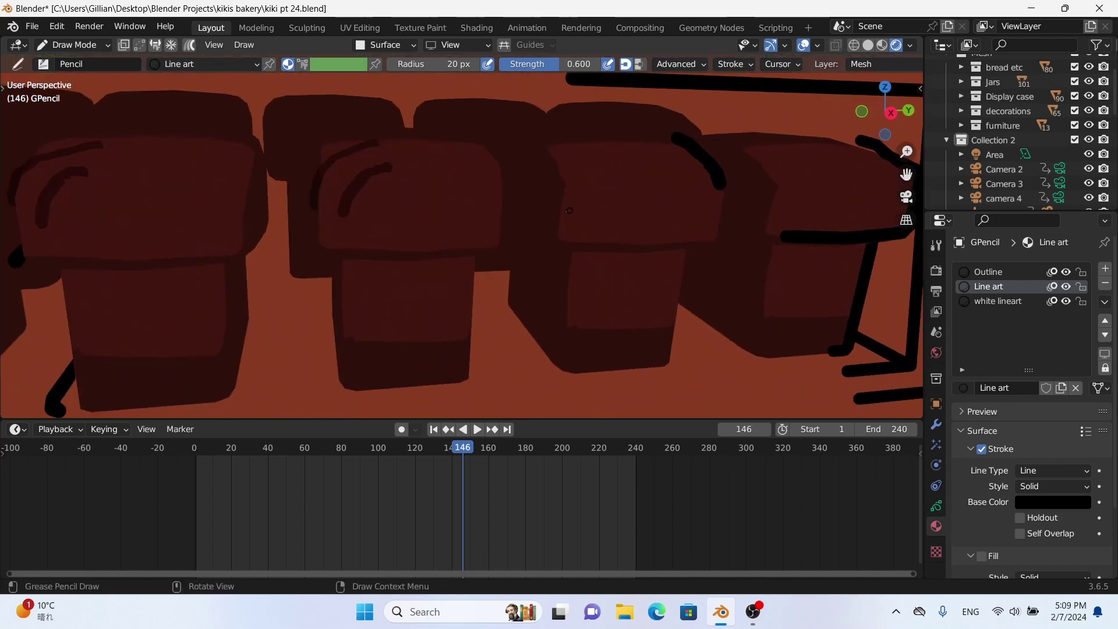
middle_click_drag(609, 158, 647, 195, "ctrl")
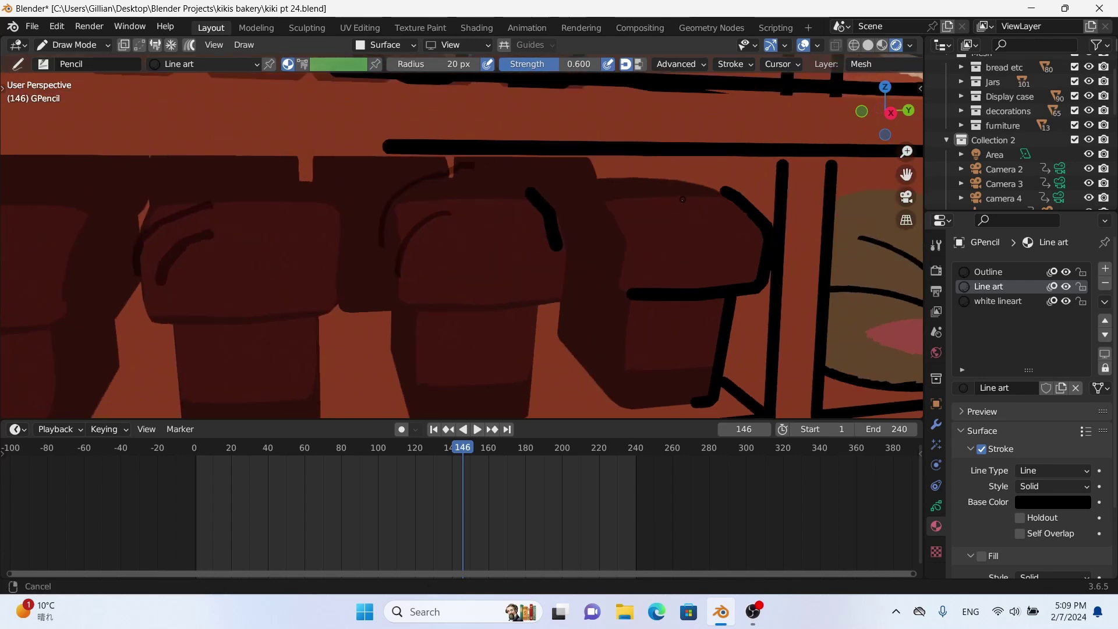
key("ctrl+z")
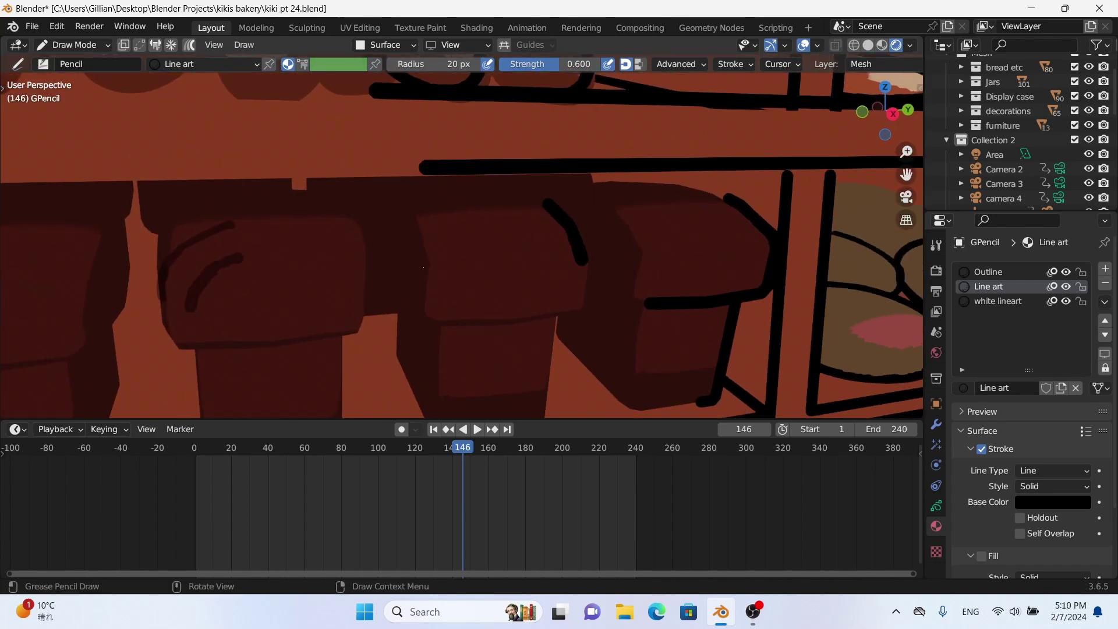
left_click_drag(459, 215, 421, 267)
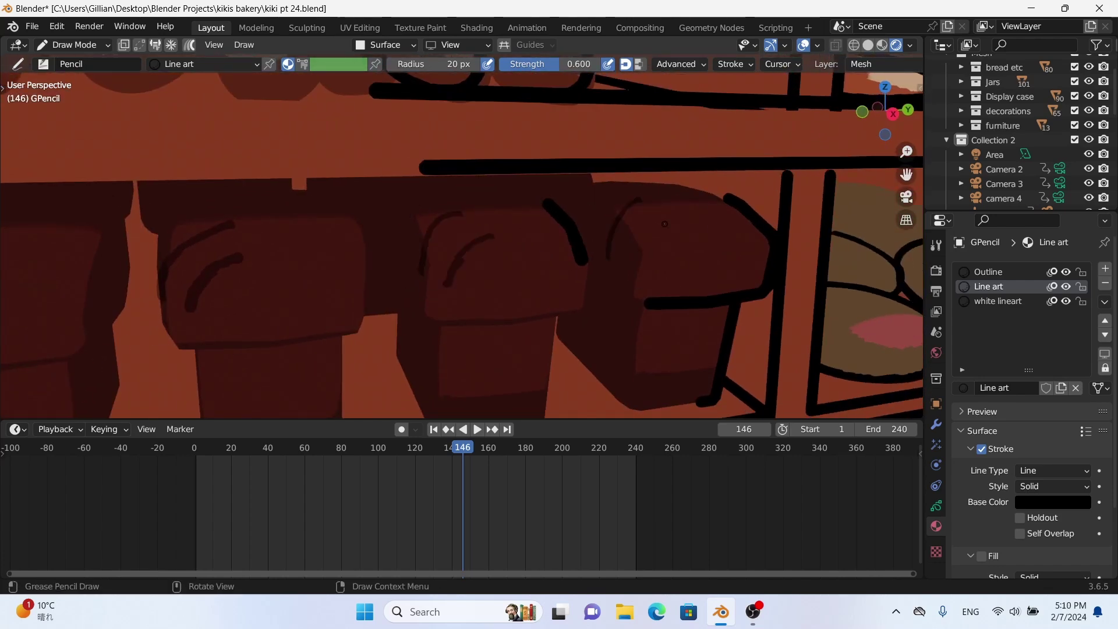
middle_click_drag(631, 272, 570, 213, "ctrl")
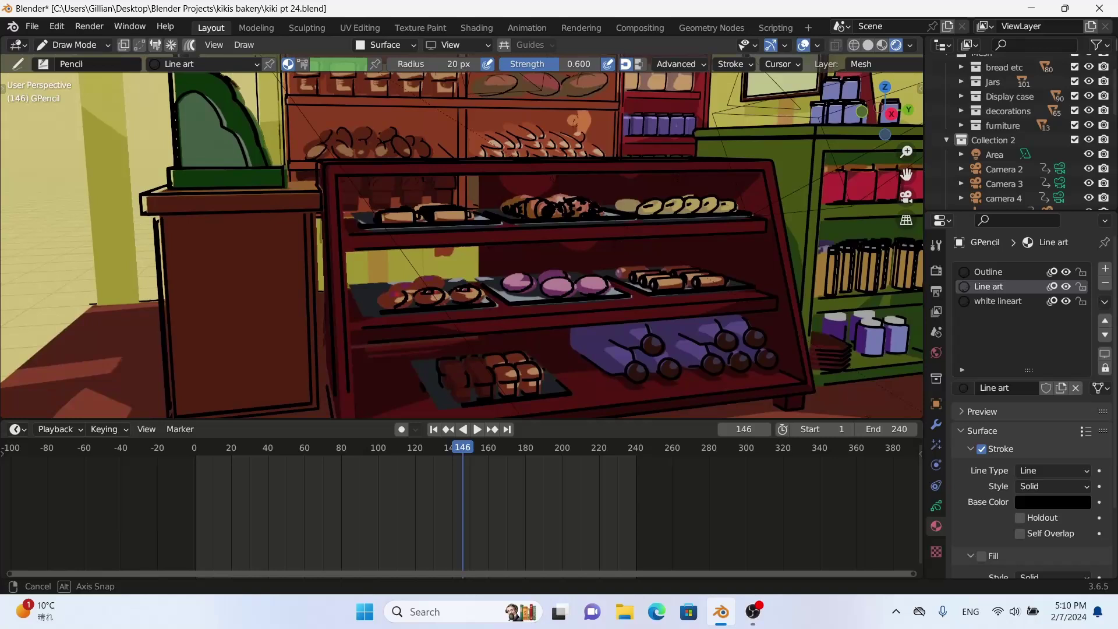
- Reframe the counter view, make white lineart the active material and open its stroke Base Color
middle_click_drag(570, 213, 570, 205, "ctrl")
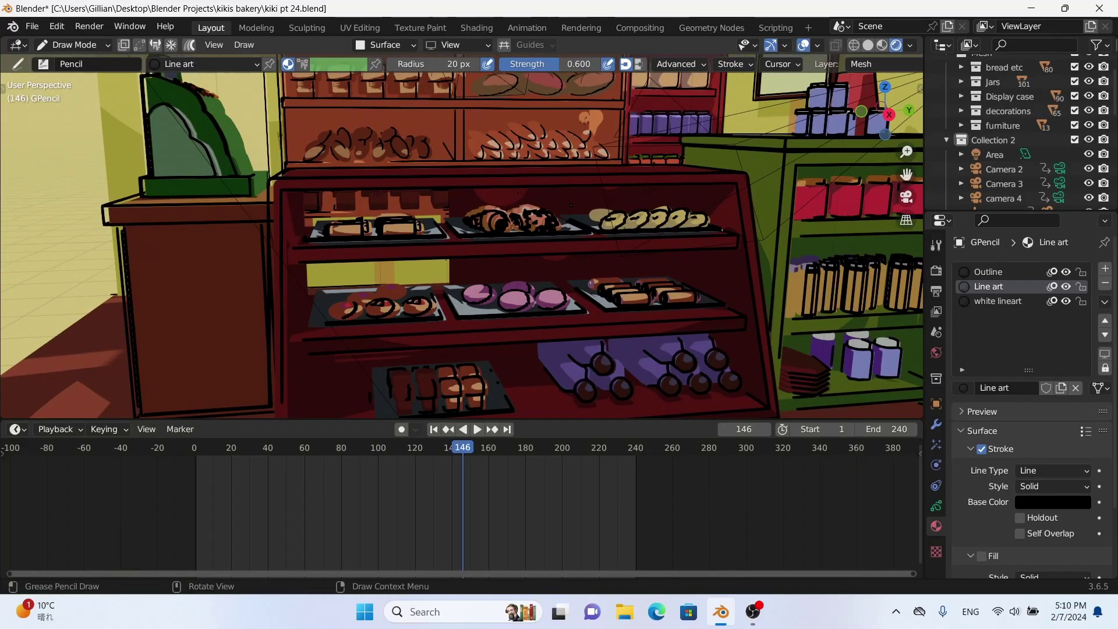
middle_click_drag(571, 205, 812, 292)
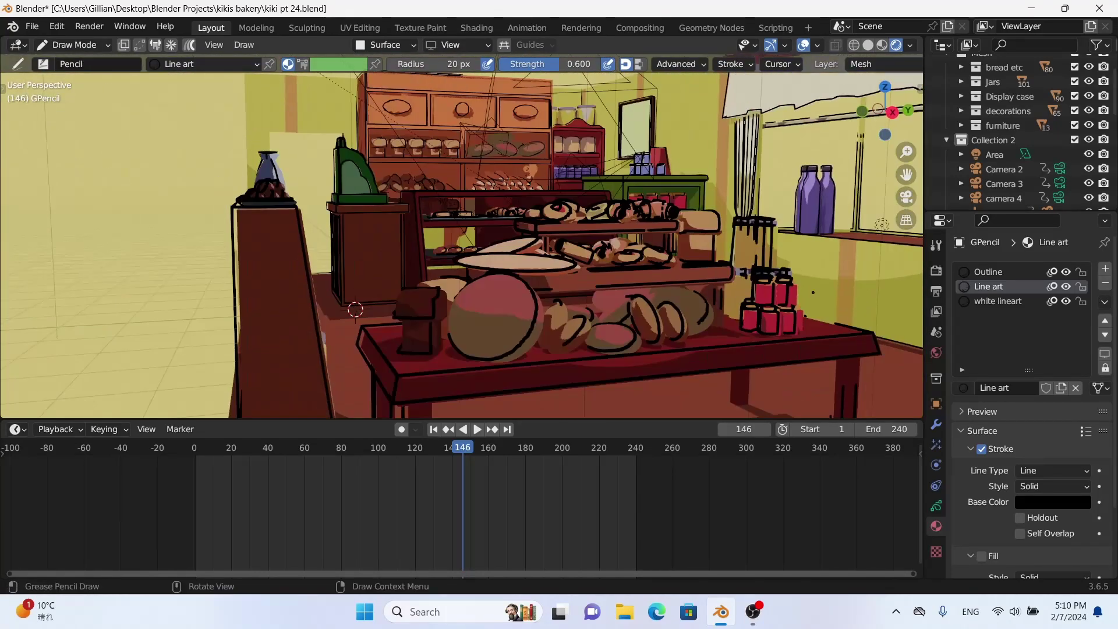
mouse_move(355, 310)
middle_mouse_down("ctrl")
mouse_move(374, 280)
mouse_move(399, 296)
middle_mouse_up("ctrl")
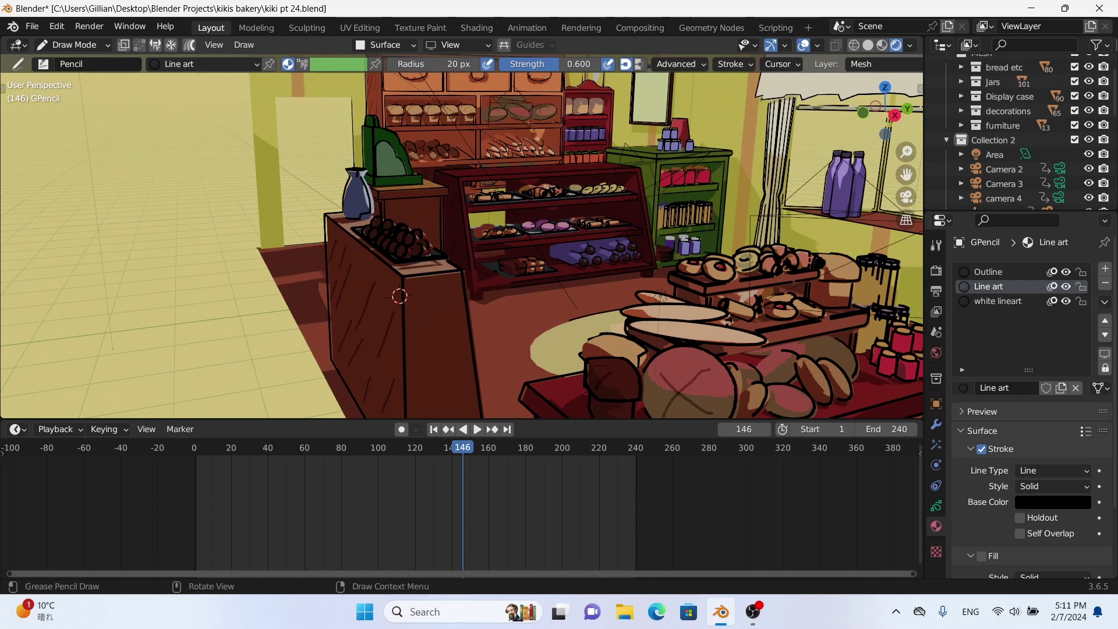
middle_click_drag(400, 296, 454, 296)
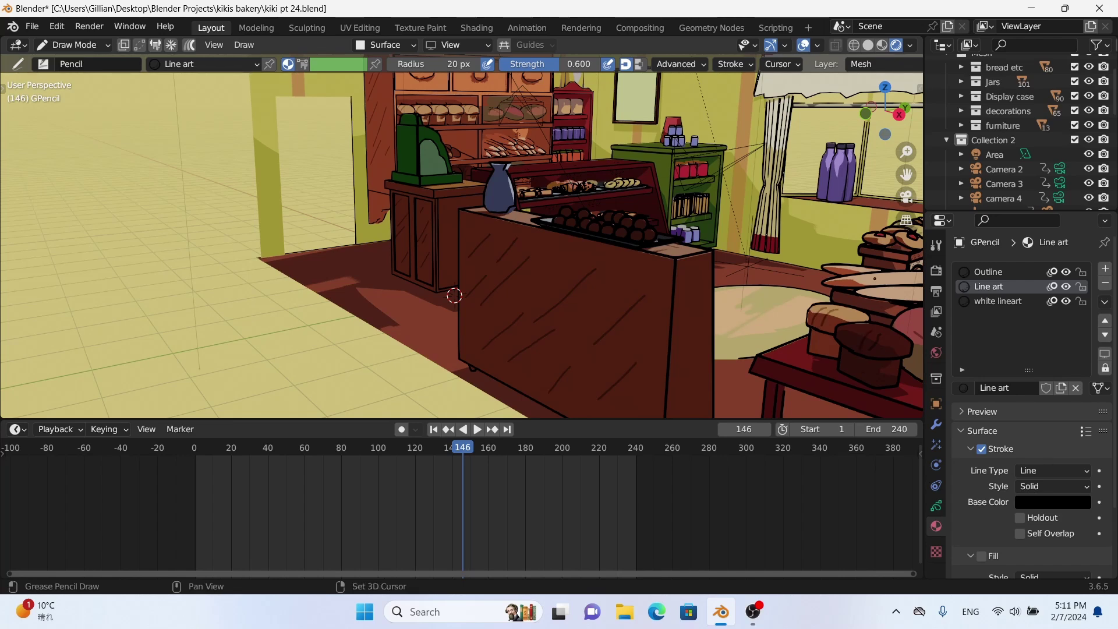
mouse_move(454, 295)
middle_mouse_down()
mouse_move(267, 290)
mouse_move(306, 267)
middle_mouse_up()
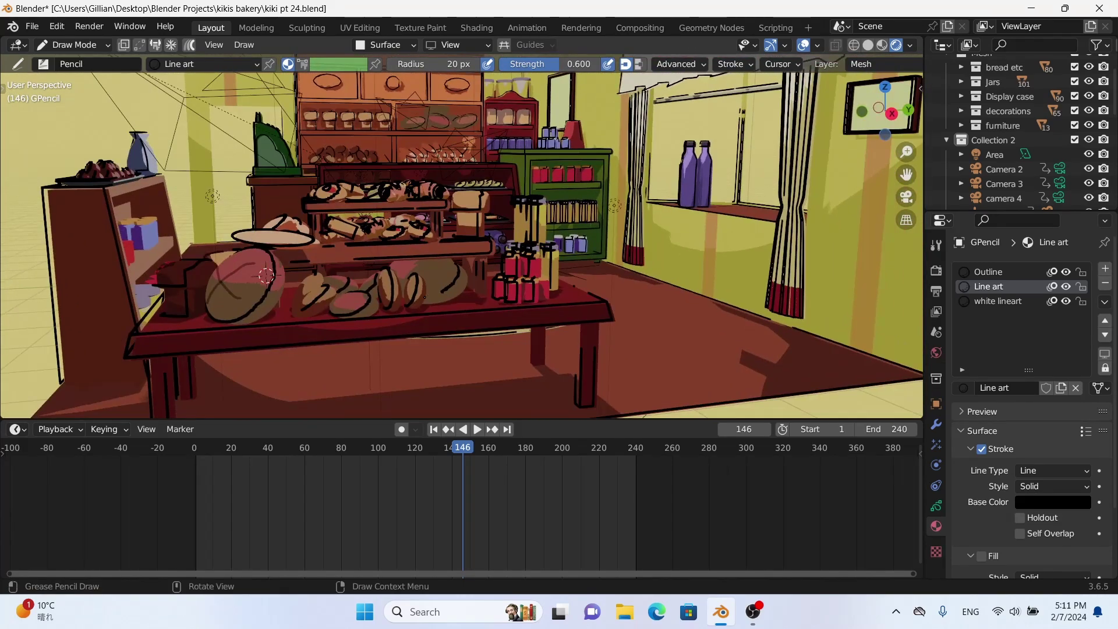
scroll(306, 267, "down", 3)
left_click(998, 300)
left_click(1042, 500)
left_click(1079, 311)
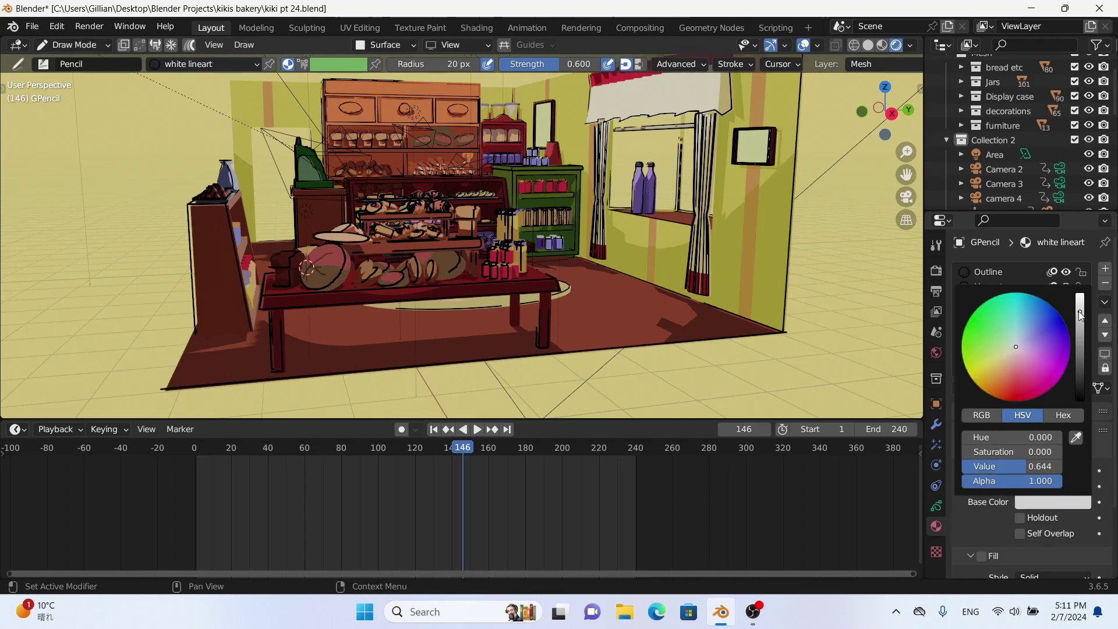
left_click_drag(1079, 311, 1080, 301)
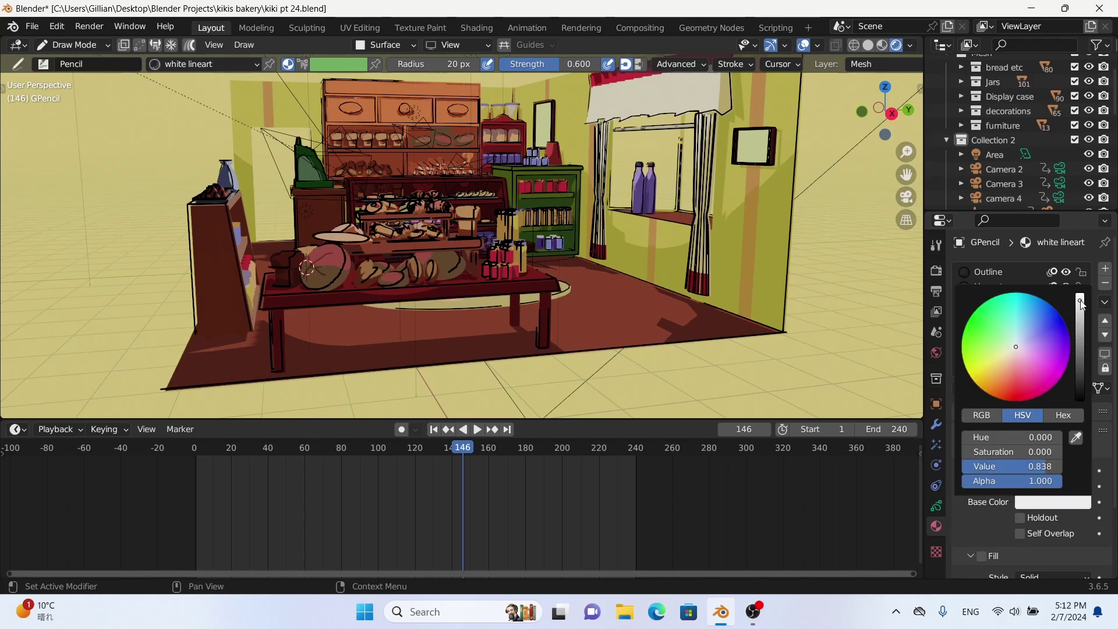
scroll(552, 163, "up", 6)
key("z")
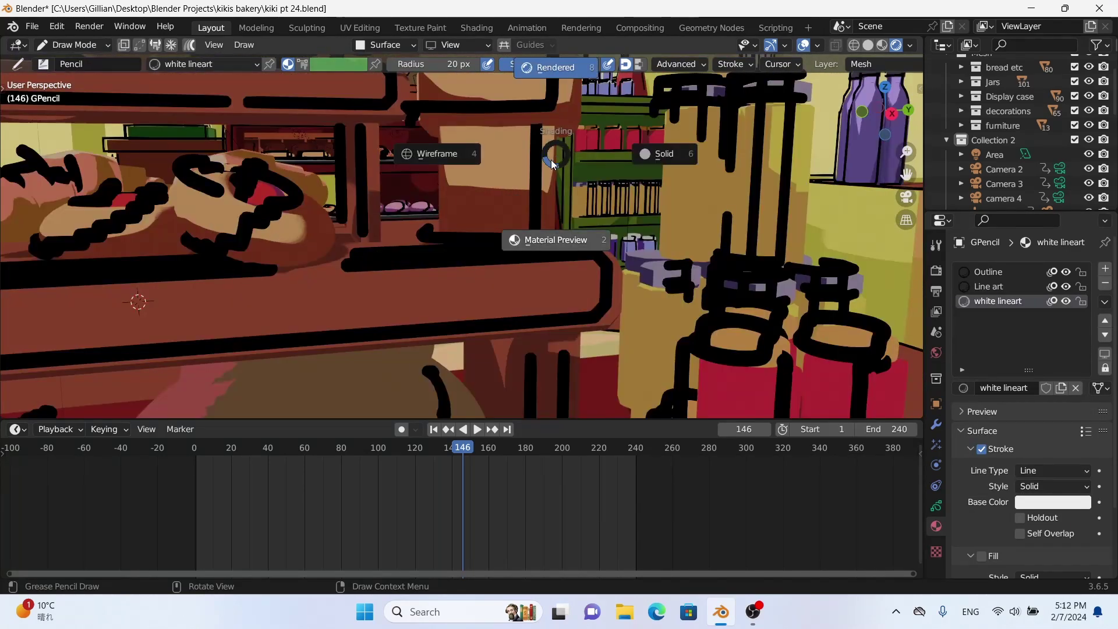
scroll(552, 163, "down", 6)
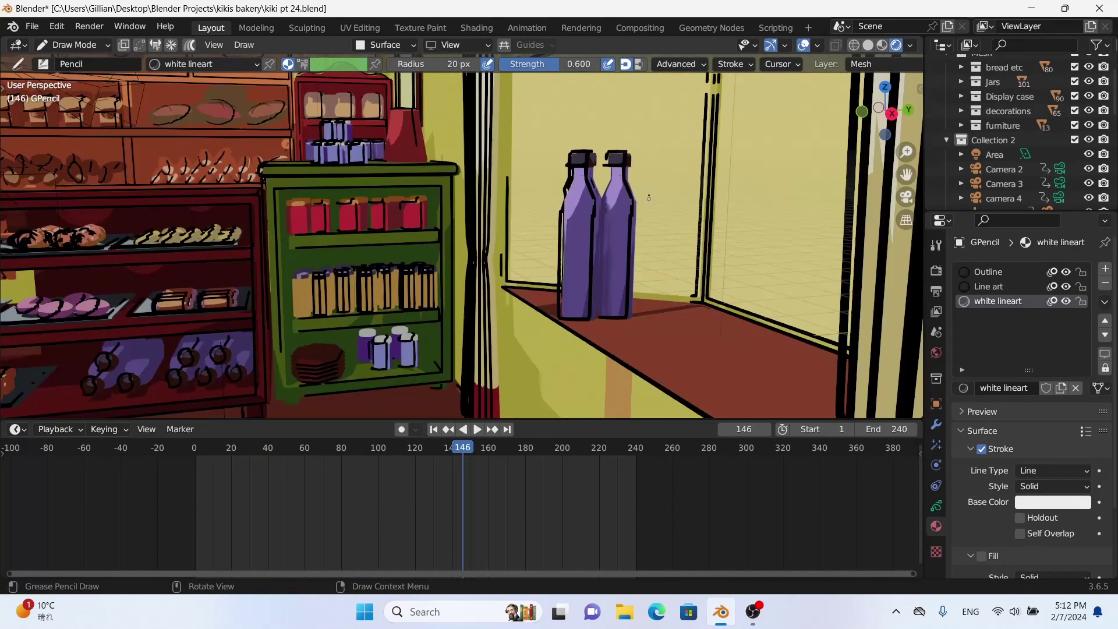
middle_click_drag(551, 169, 560, 211)
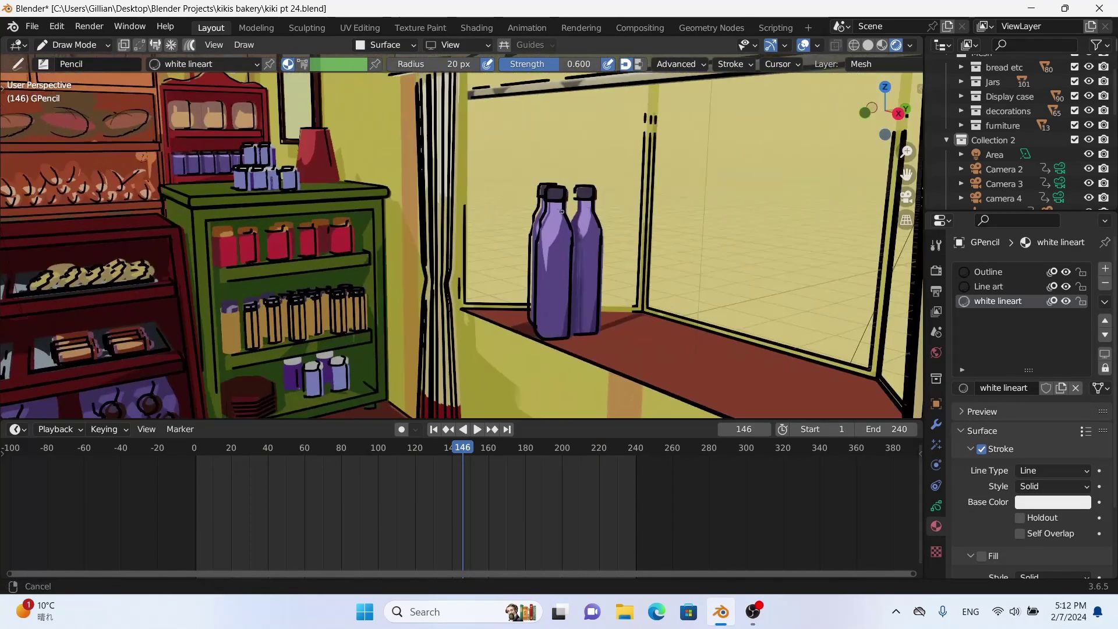
scroll(560, 212, "up", 2)
left_click_drag(608, 231, 573, 232)
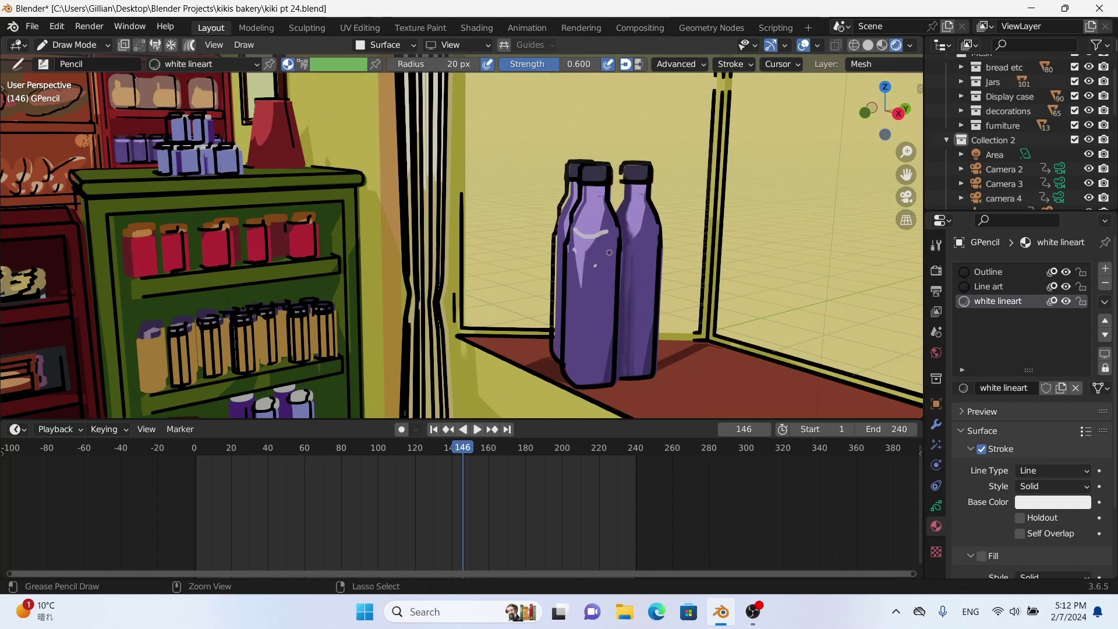
middle_click_drag(609, 252, 545, 299)
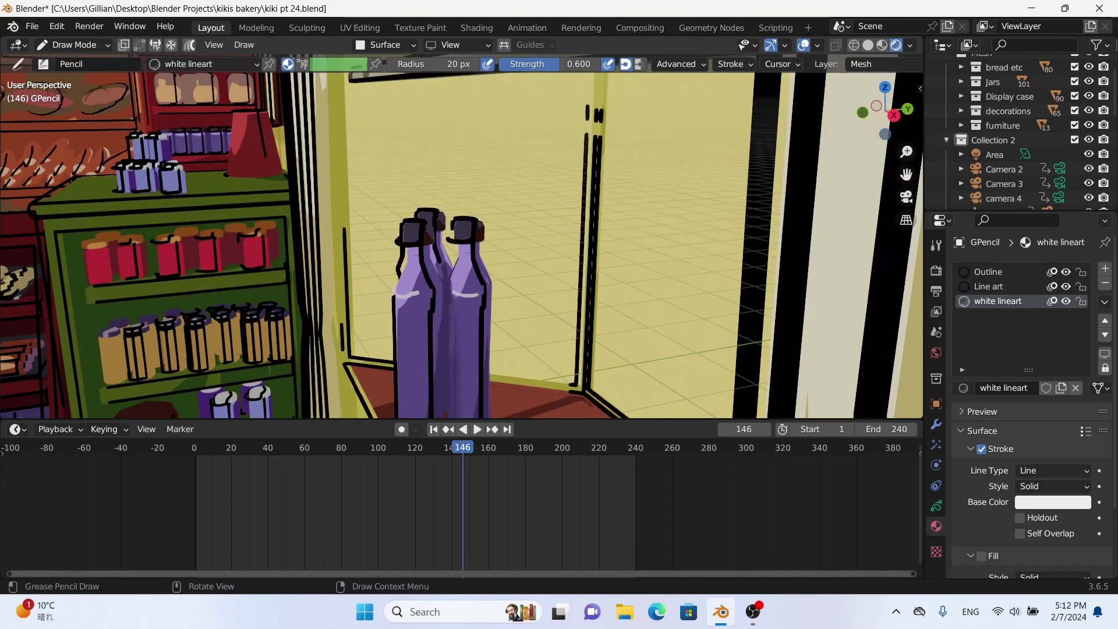
middle_click_drag(478, 293, 839, 242)
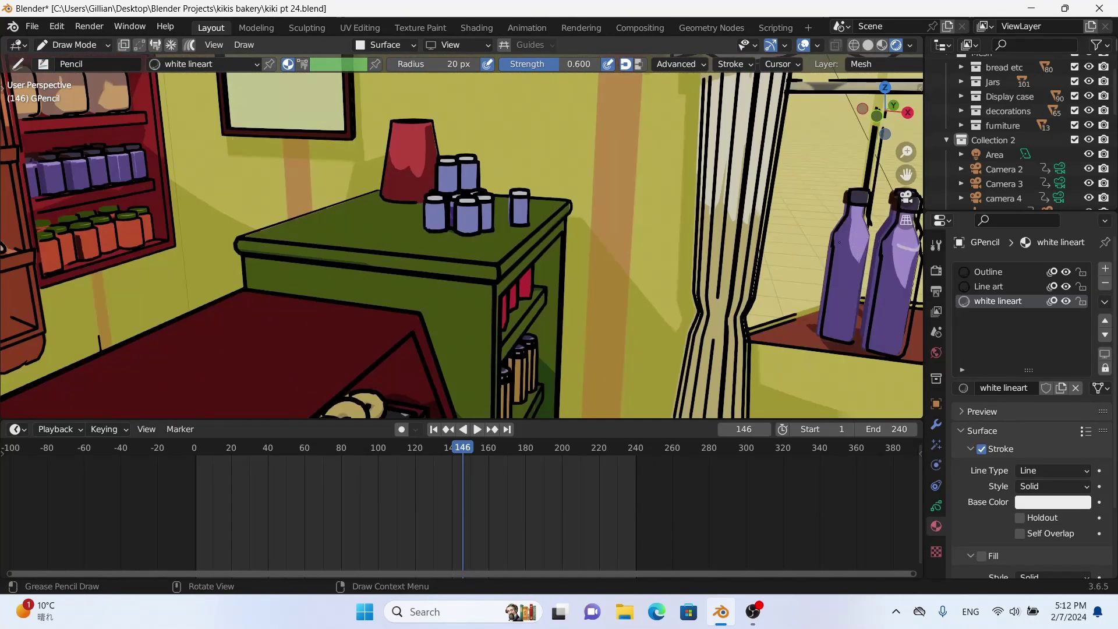
scroll(839, 242, "down", 3)
mouse_move(838, 242)
middle_mouse_down()
mouse_move(600, 269)
mouse_move(475, 265)
mouse_move(408, 244)
mouse_move(429, 219)
middle_mouse_up()
scroll(476, 265, "down", 5)
- Hatch dark Line art strokes onto the maroon counter and near the cabinet base
left_click(988, 285)
scroll(390, 225, "up", 3)
left_click_drag(429, 243, 486, 231)
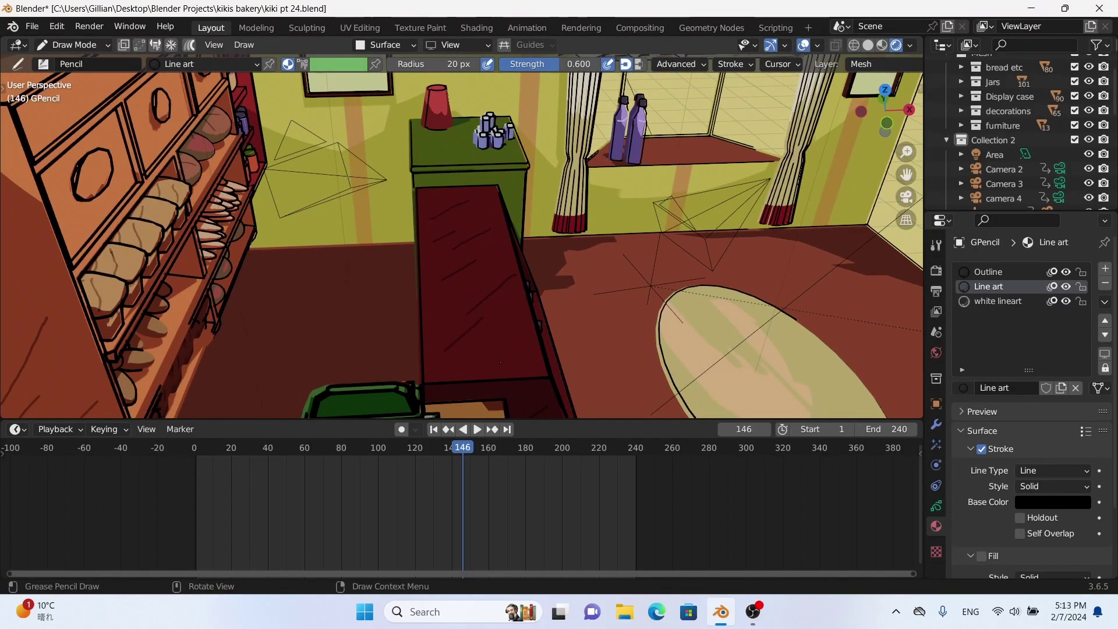
mouse_move(526, 342)
middle_mouse_down()
mouse_move(413, 287)
mouse_move(366, 362)
middle_mouse_up()
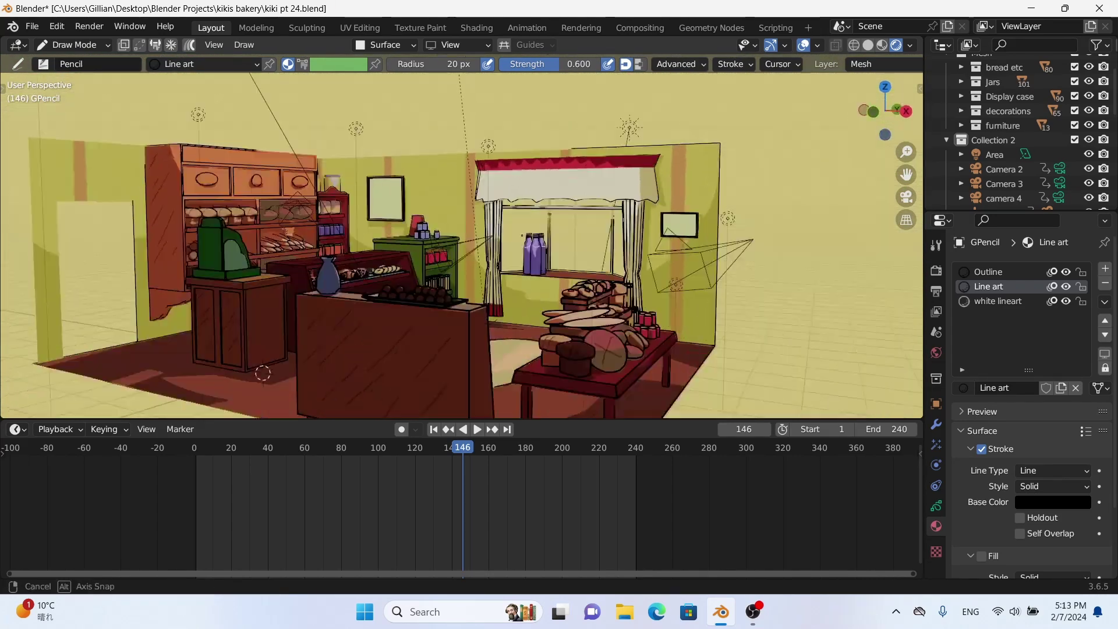
scroll(349, 361, "up", 5)
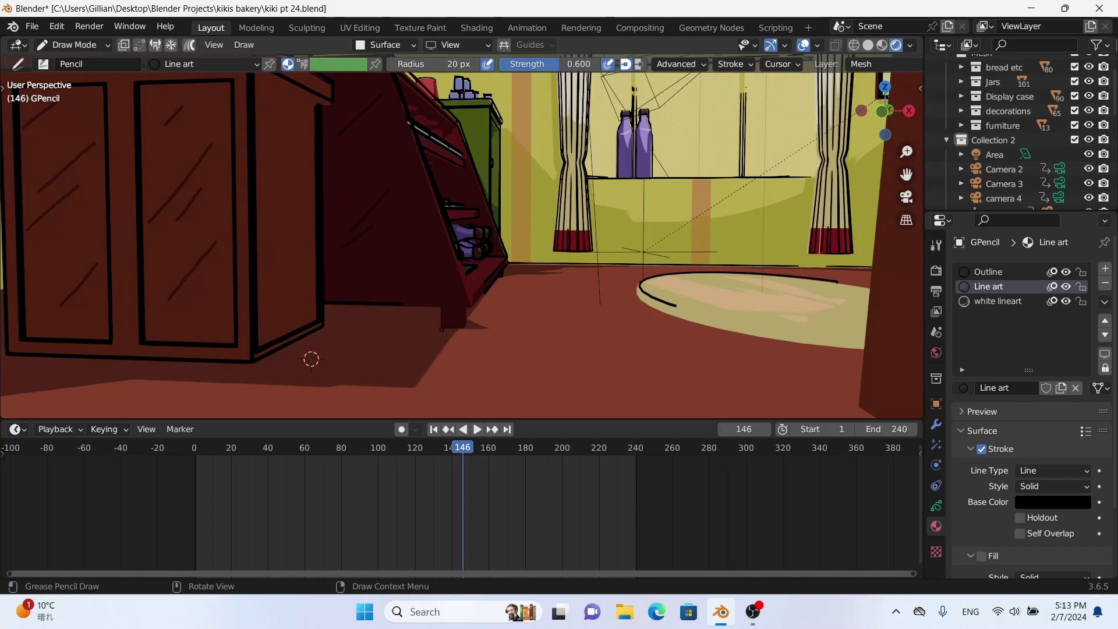
mouse_move(311, 359)
middle_mouse_down()
mouse_move(574, 312)
mouse_move(594, 416)
mouse_move(595, 386)
middle_mouse_up()
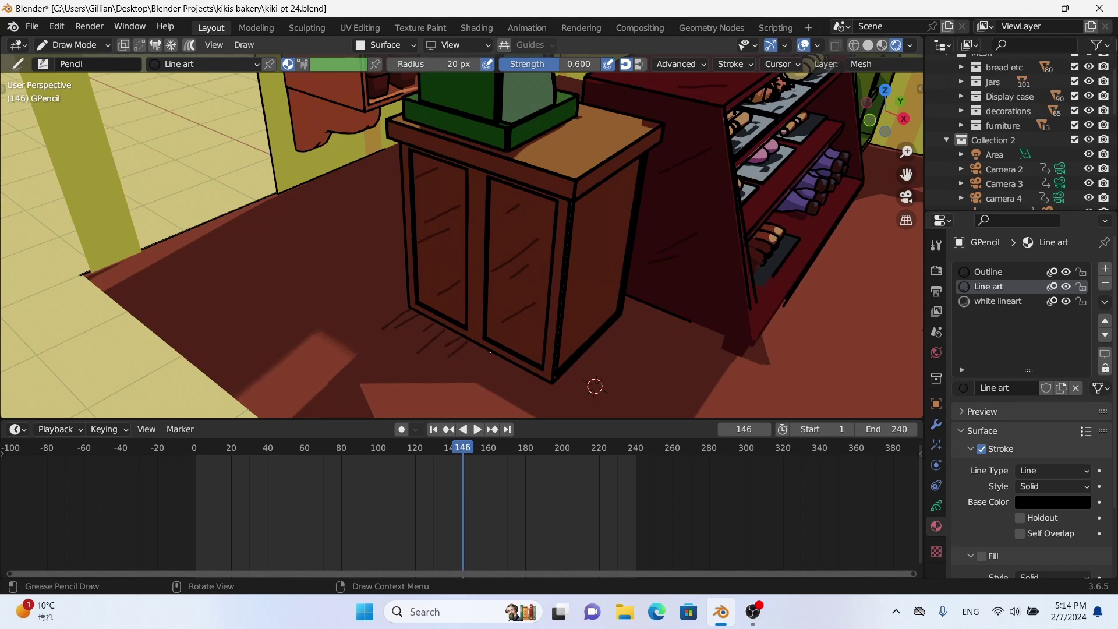
left_click_drag(540, 380, 520, 394)
scroll(594, 386, "down", 10)
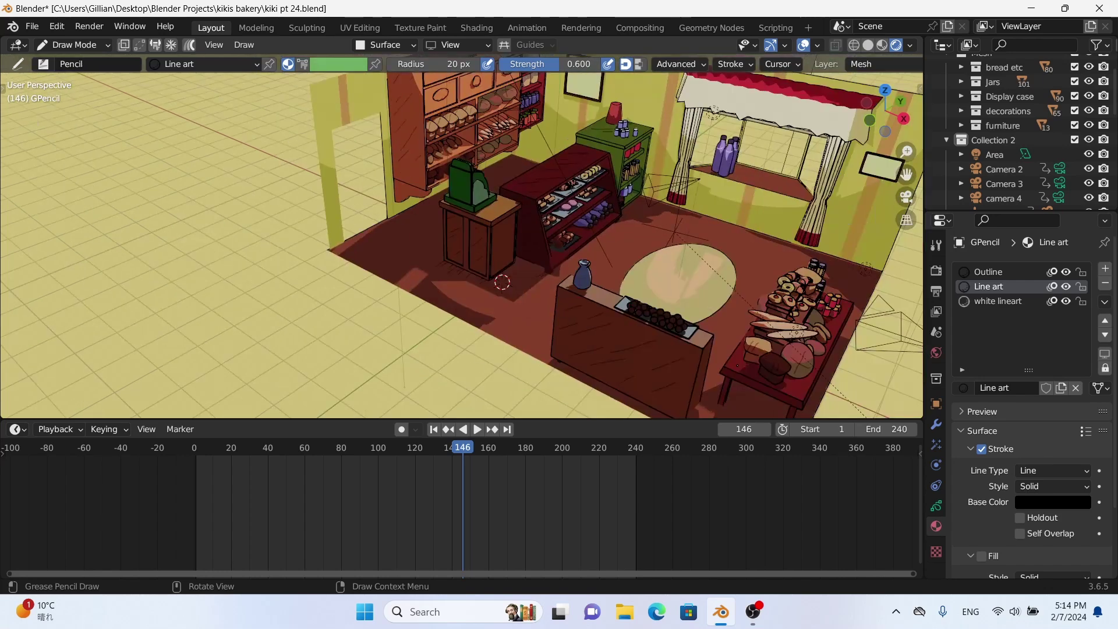
middle_click_drag(594, 386, 407, 221)
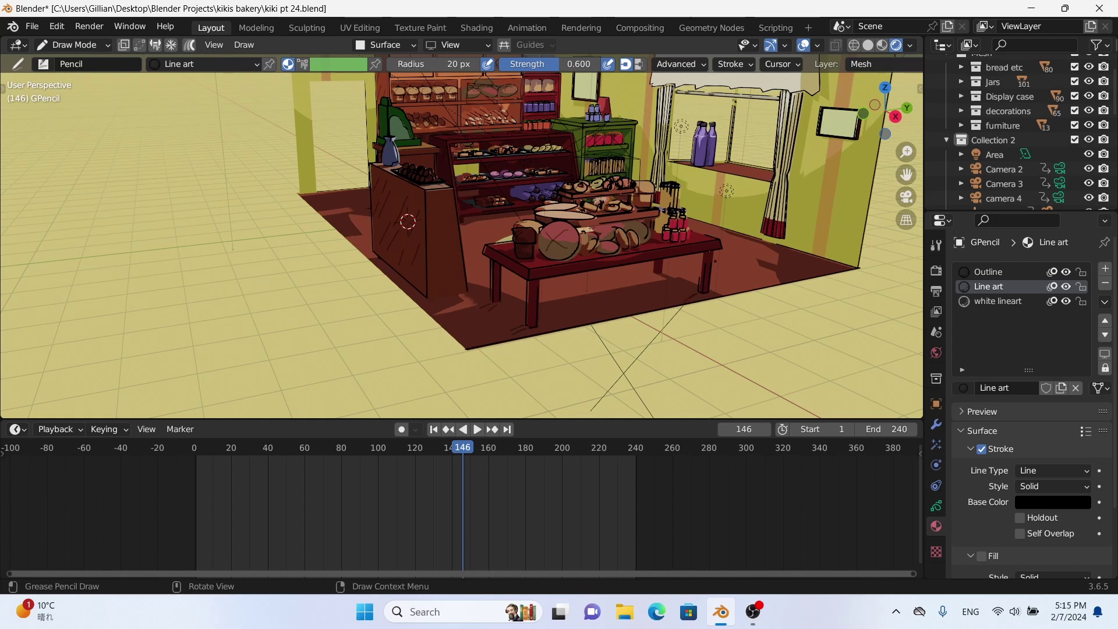
scroll(408, 221, "up", 5)
- Set Stroke Placement to 3D Cursor
left_click(384, 45)
left_click(349, 110)
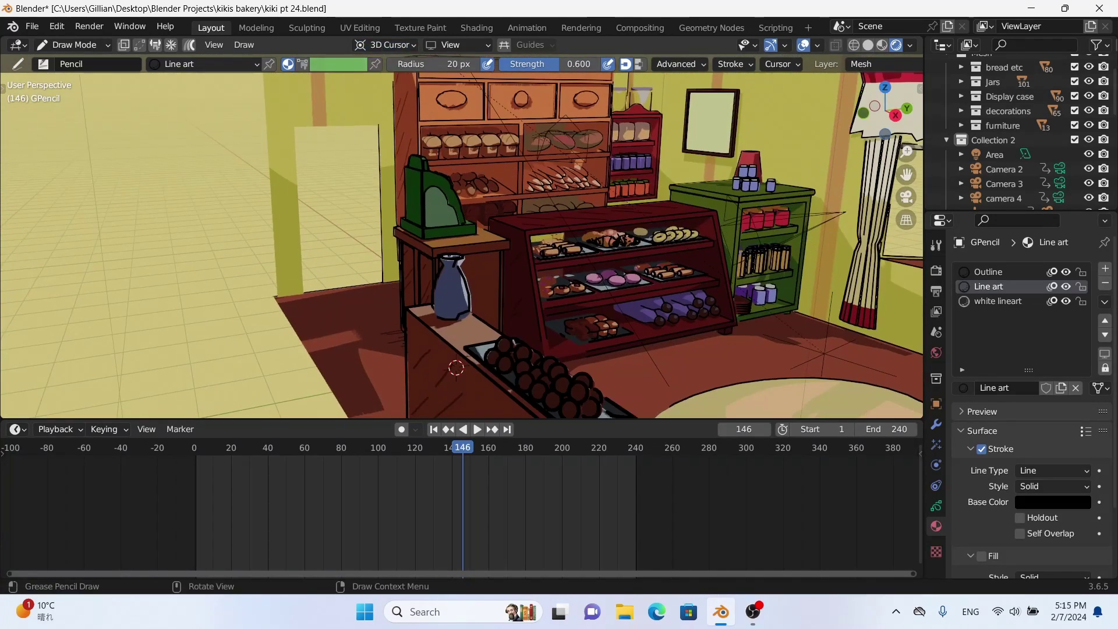
scroll(454, 386, "up", 3)
middle_click_drag(462, 288, 501, 279)
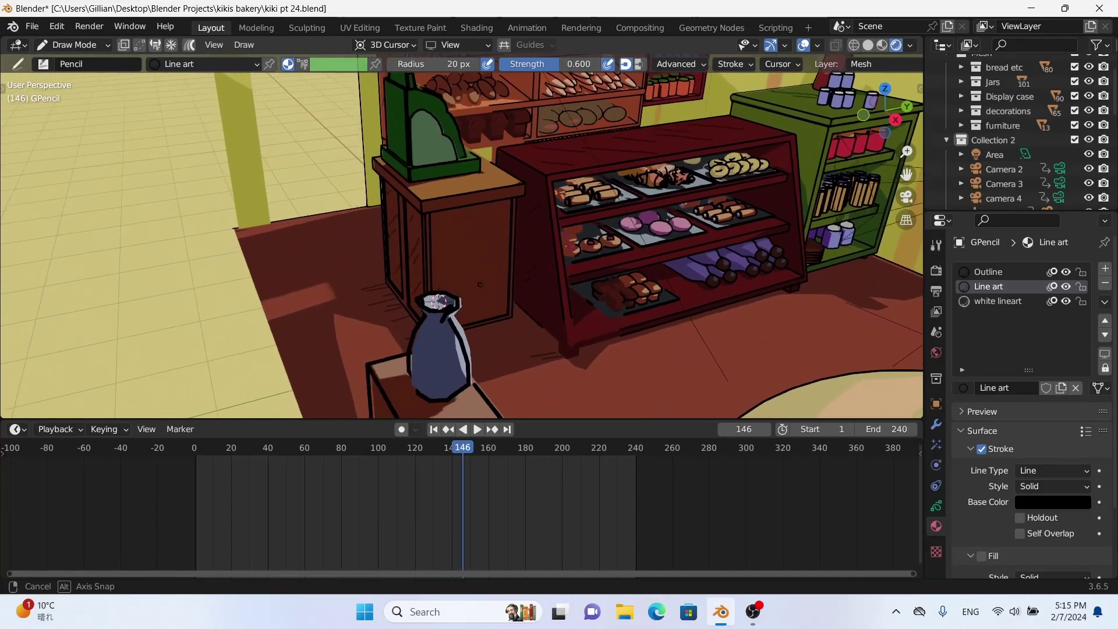
- Add a new Grease Pencil material in a fresh slot and name it Plant
left_click(1104, 268)
left_click(1011, 387)
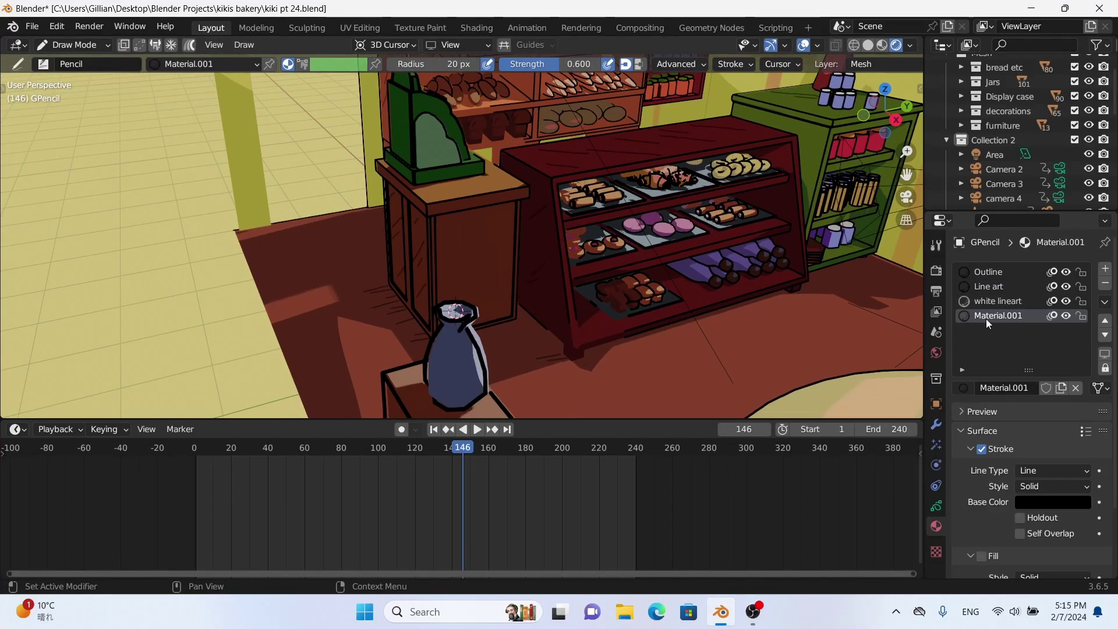
double_click(991, 316)
type("P")
type("lant")
key("Return")
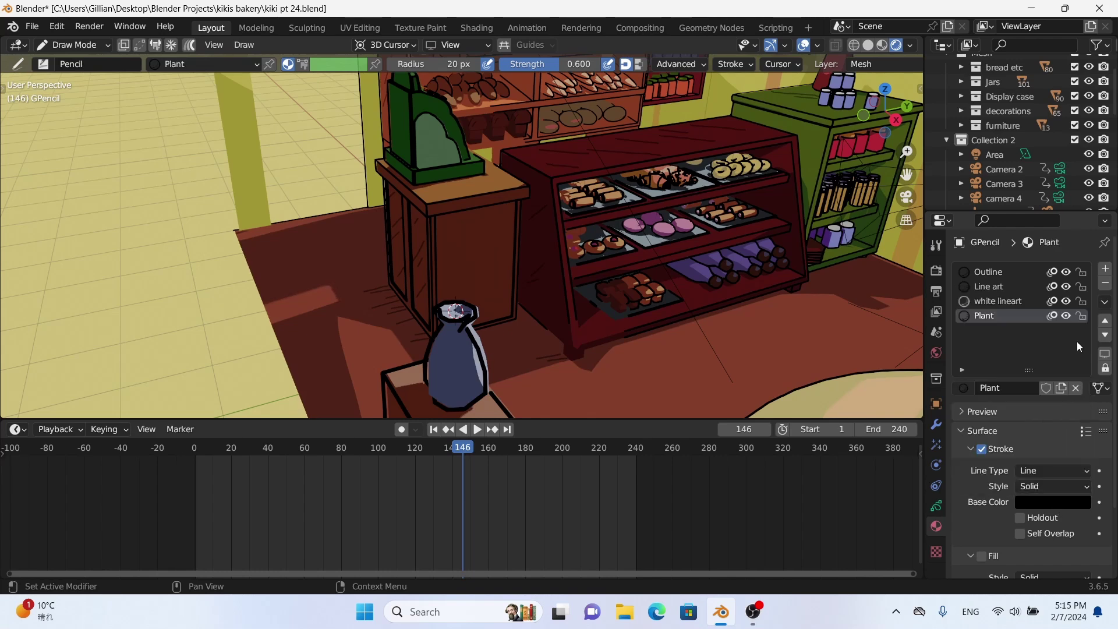
- Give Plant a green fill and a black stroke colour
left_click(1053, 502)
left_click(1080, 341)
left_click(974, 336)
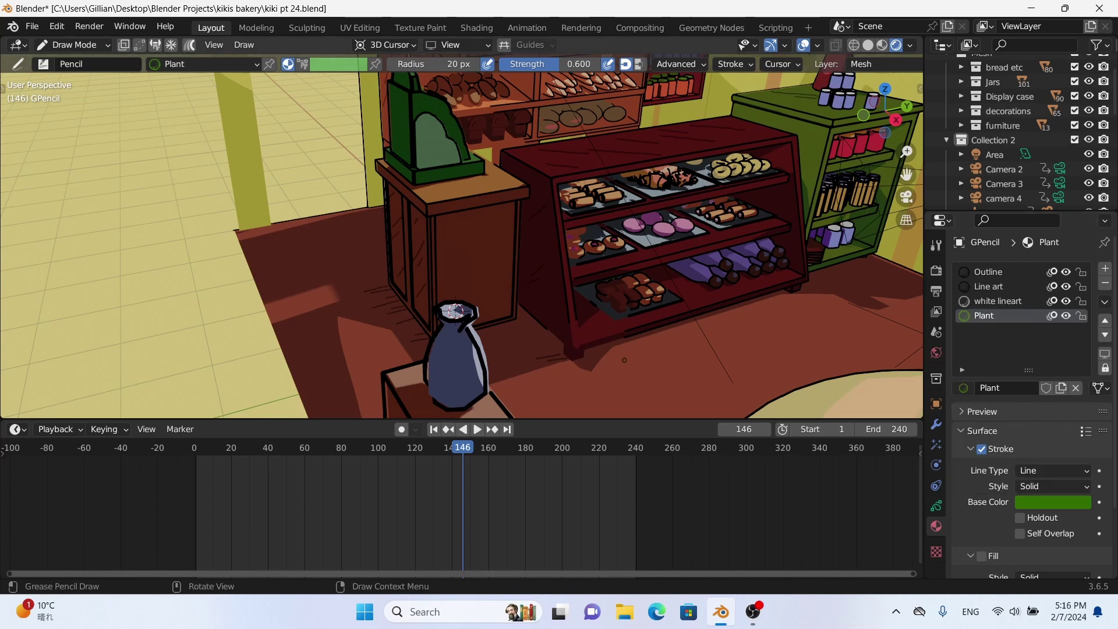
scroll(1024, 407, "down", 2)
left_click(981, 509)
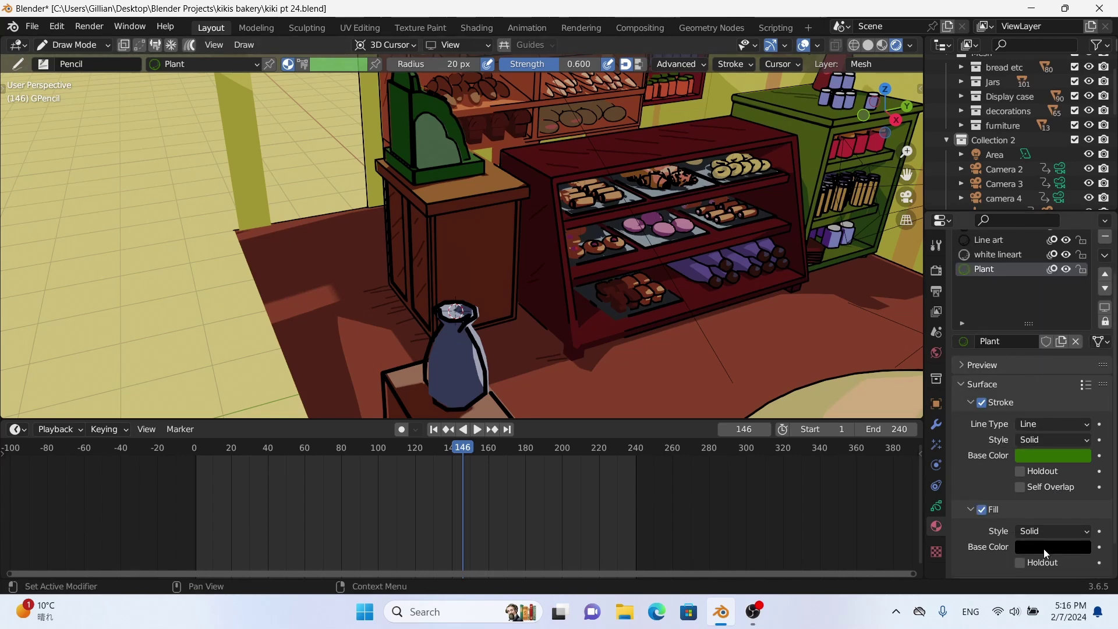
left_click(1043, 549)
key("ctrl+c")
key("ctrl+v")
left_click(1053, 454)
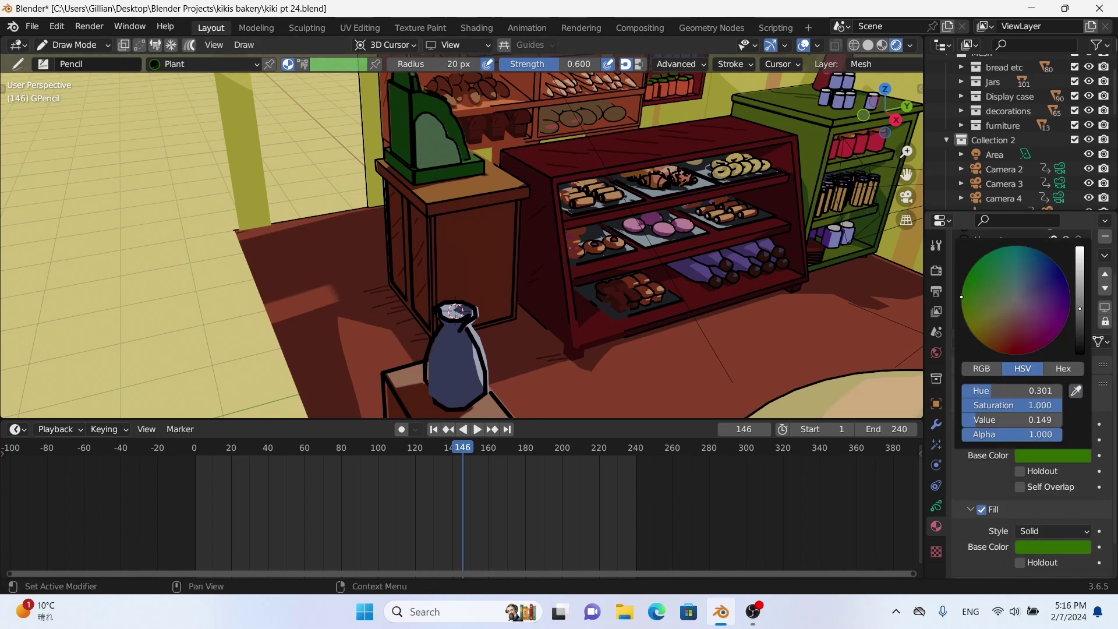
left_click_drag(1080, 309, 1080, 437)
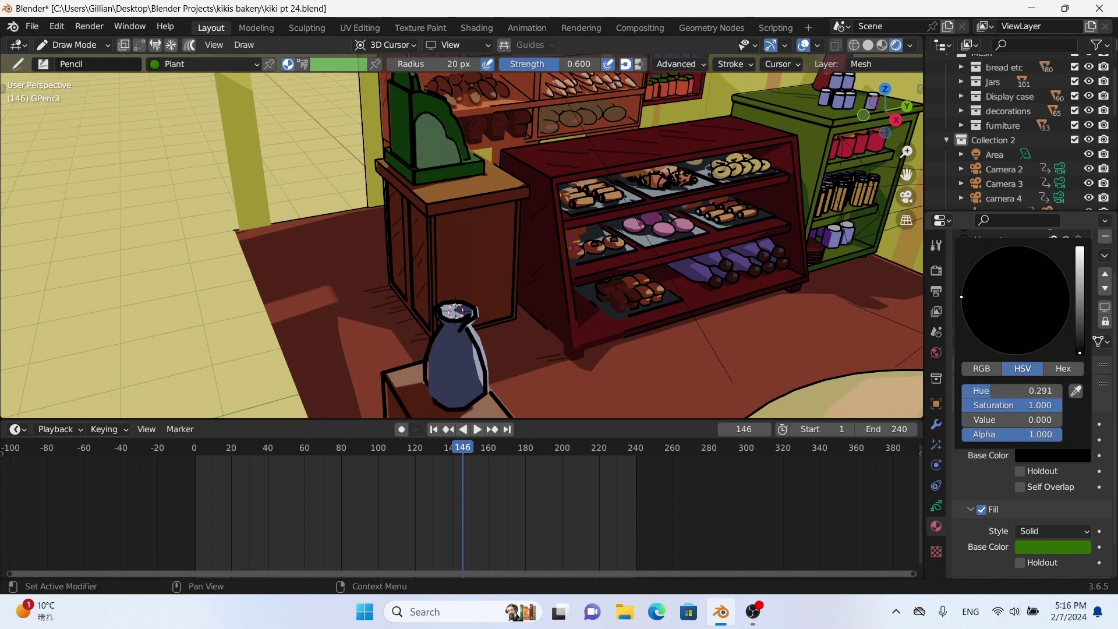
key("Return")
- Draw a first green leaf rising from the blue vase, then view the scene from above
left_click_drag(452, 295, 473, 278)
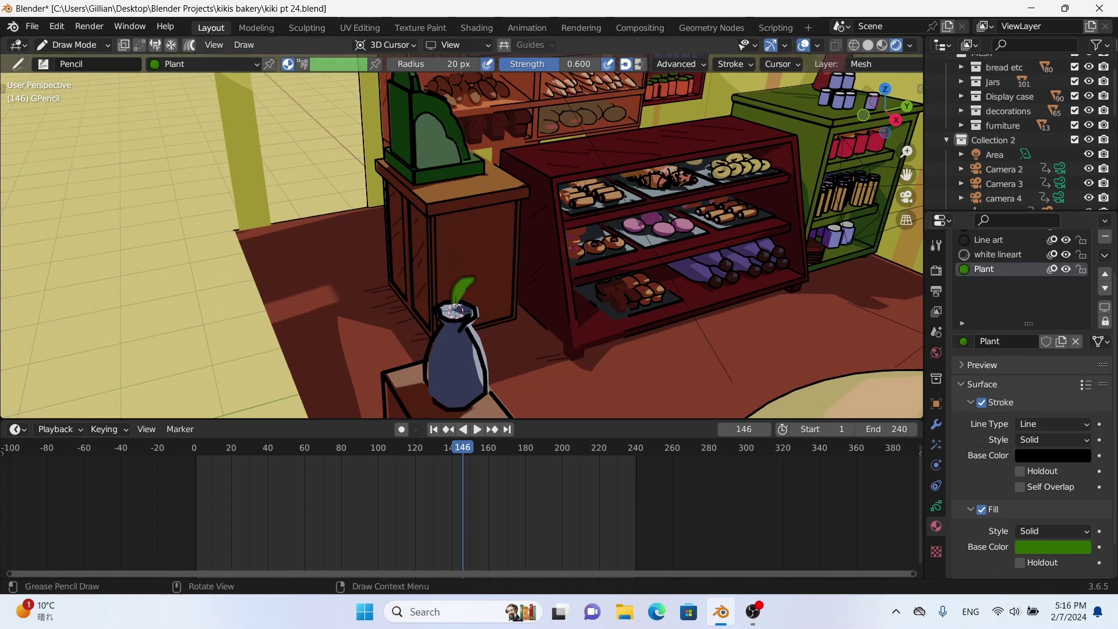
mouse_move(669, 268)
middle_mouse_down()
mouse_move(844, 269)
mouse_move(815, 250)
mouse_move(528, 287)
mouse_move(495, 192)
mouse_move(485, 308)
middle_mouse_up()
key("KP_7")
scroll(485, 262, "up", 3)
scroll(485, 261, "up", 2)
scroll(496, 187, "up", 3)
scroll(495, 187, "down", 5)
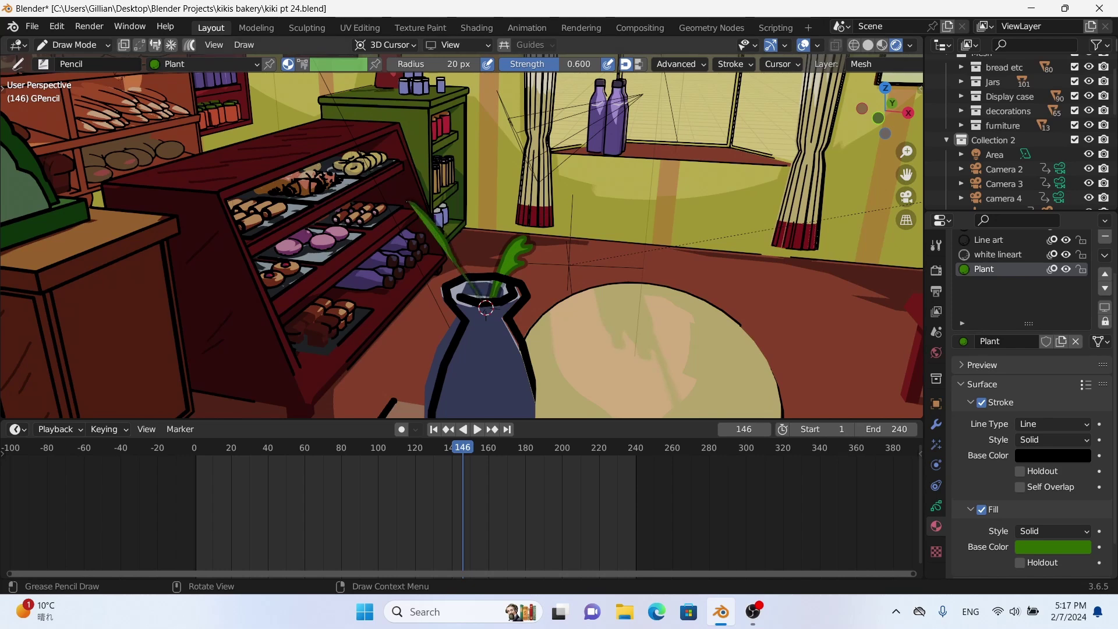
- Add larger left and right leaves from the vase, keeping the Plant fill on
left_click_drag(473, 286, 411, 207)
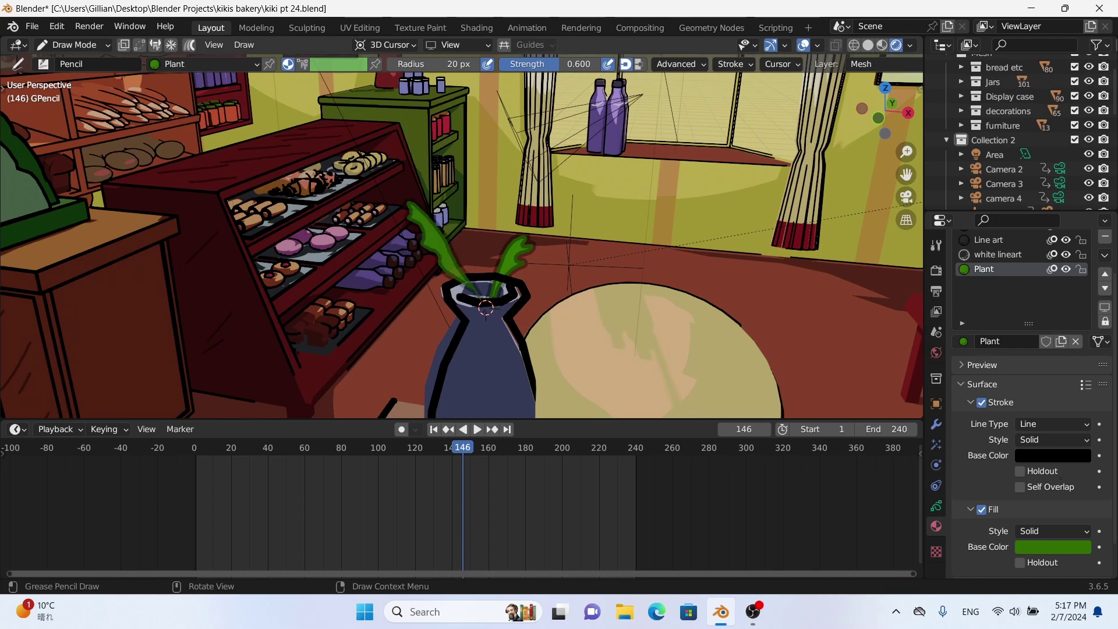
left_click(982, 509)
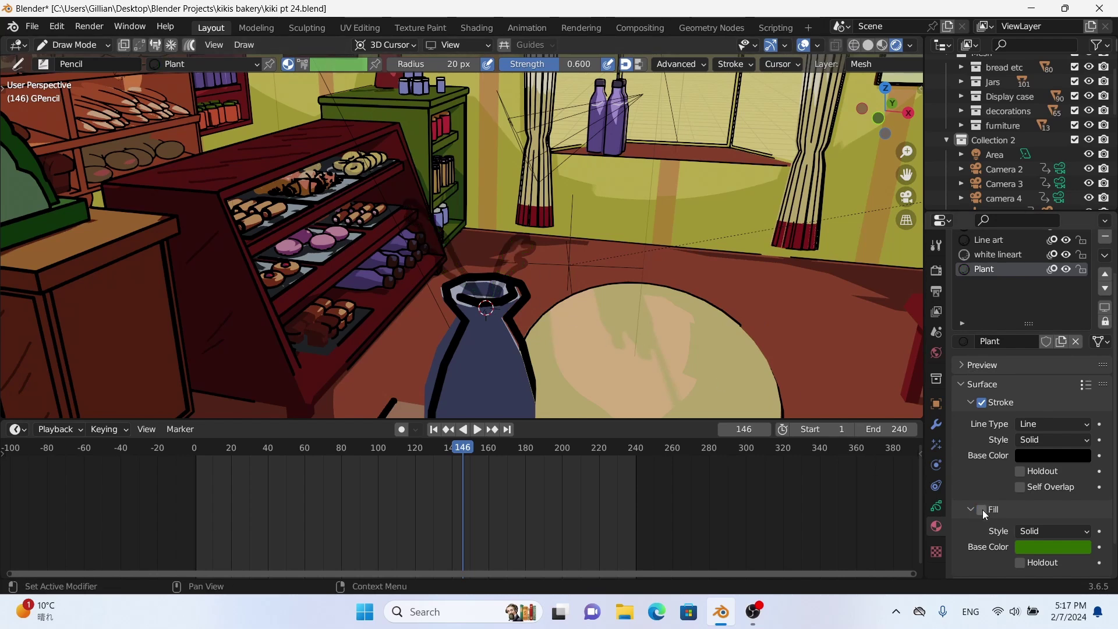
key("ctrl+z")
key("ctrl+z")
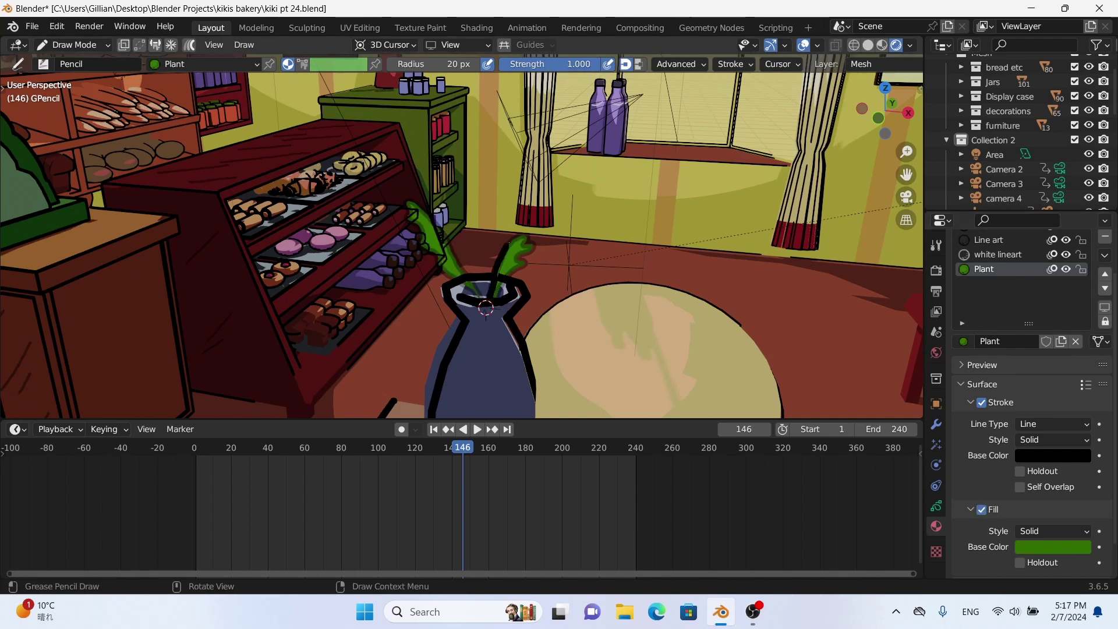
left_click_drag(493, 296, 531, 247)
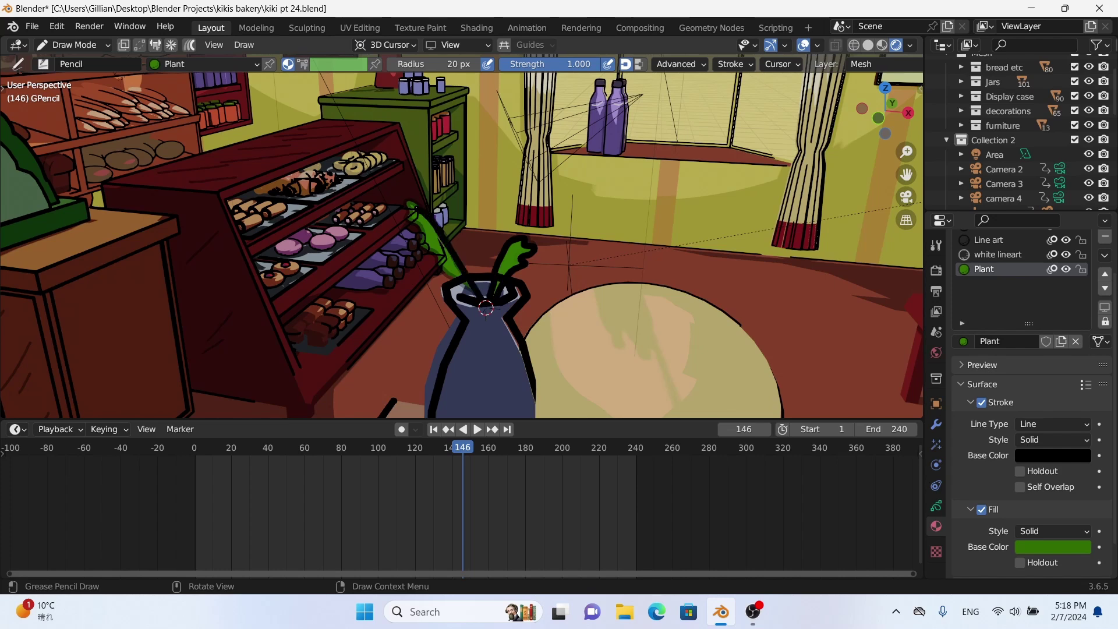
left_click_drag(408, 206, 485, 307)
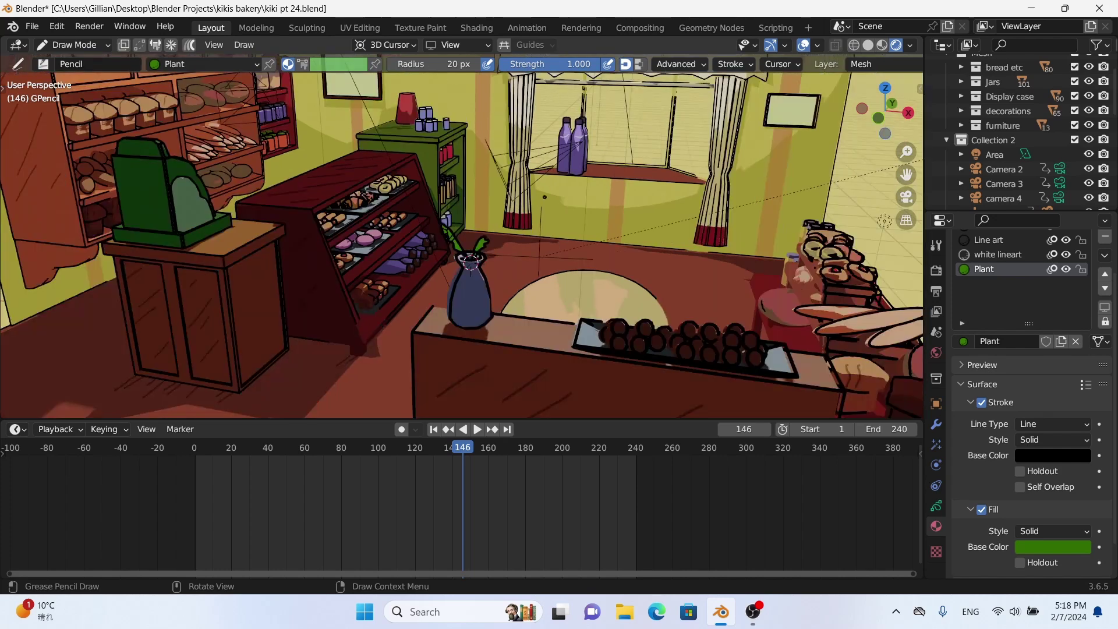
middle_click_drag(486, 307, 479, 337)
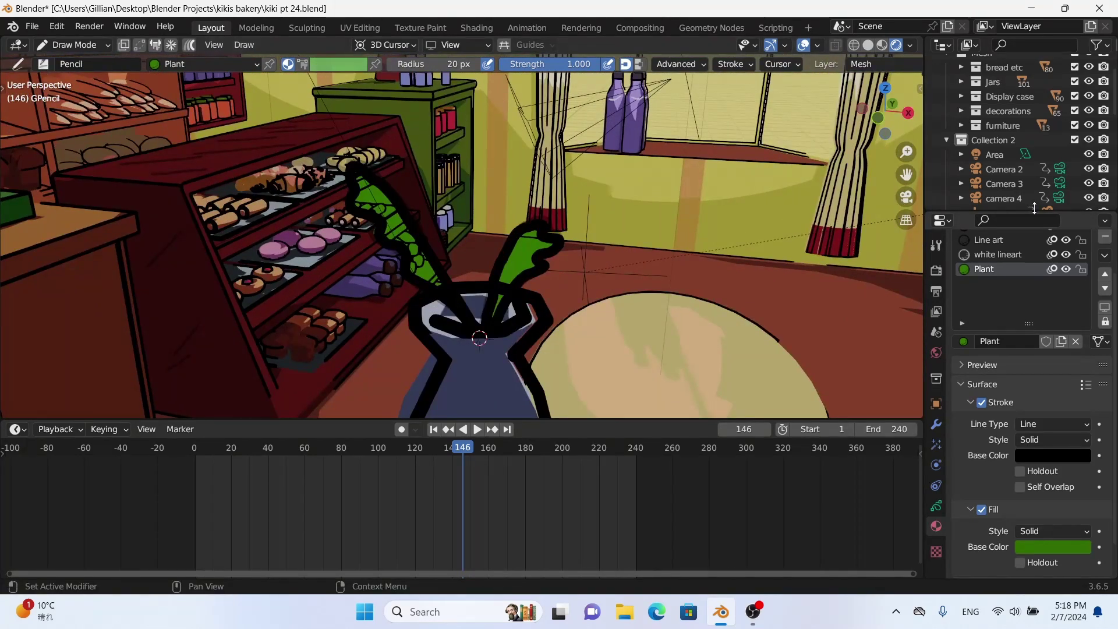
- Draw a green stem from the red pot, undoing a stray straight stroke
left_click(885, 87)
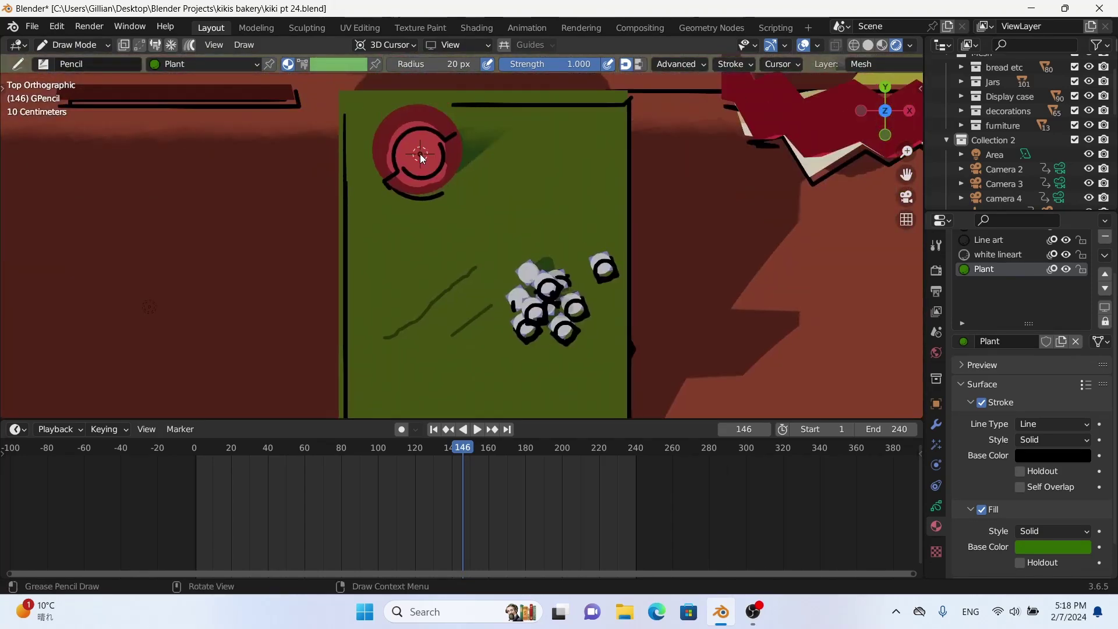
mouse_move(454, 182)
middle_mouse_down()
mouse_move(446, 142)
mouse_move(446, 238)
middle_mouse_up()
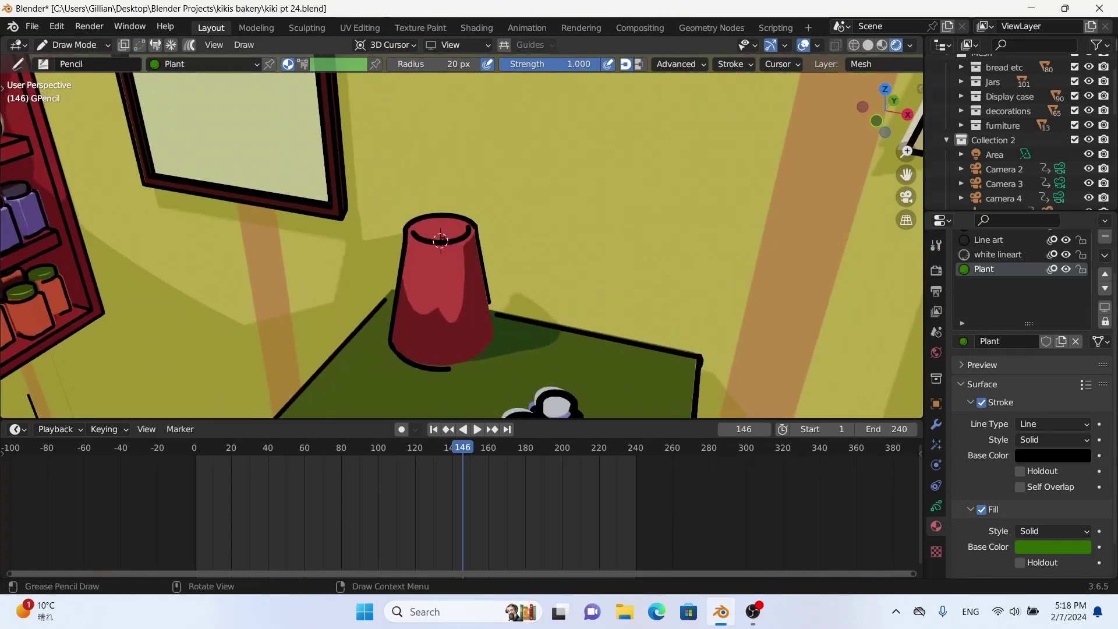
left_click_drag(446, 238, 460, 207)
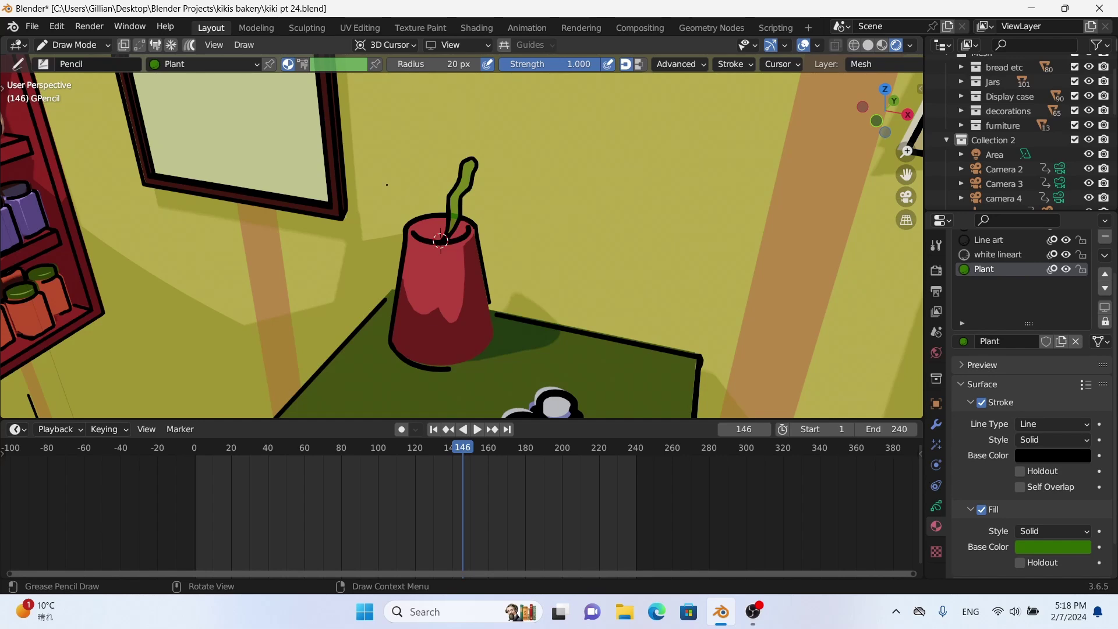
left_click_drag(387, 184, 440, 239)
key("ctrl+z")
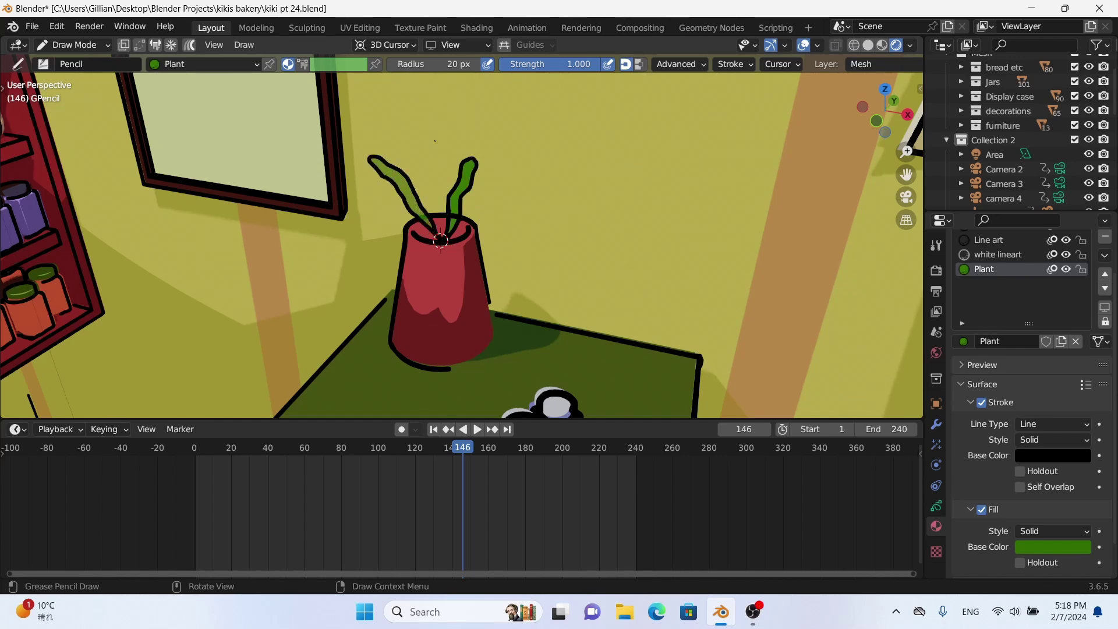
- Create a Plant stem material with its colour sampled from the leaf green
scroll(1025, 261, "up", 2)
left_click(1104, 268)
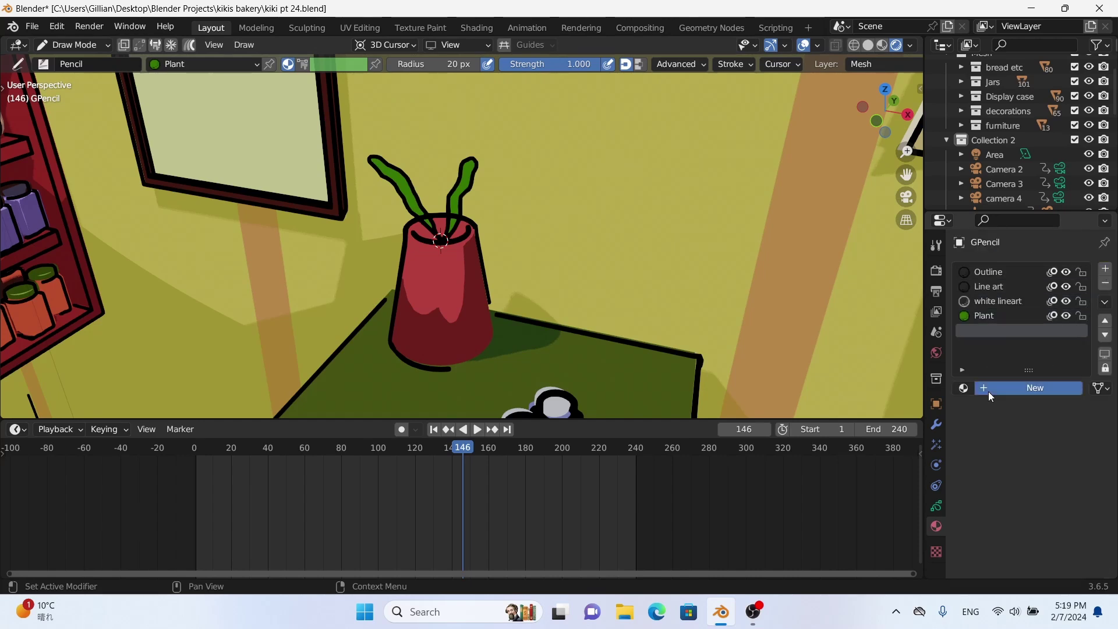
left_click(988, 387)
double_click(987, 388)
type("Plant stem")
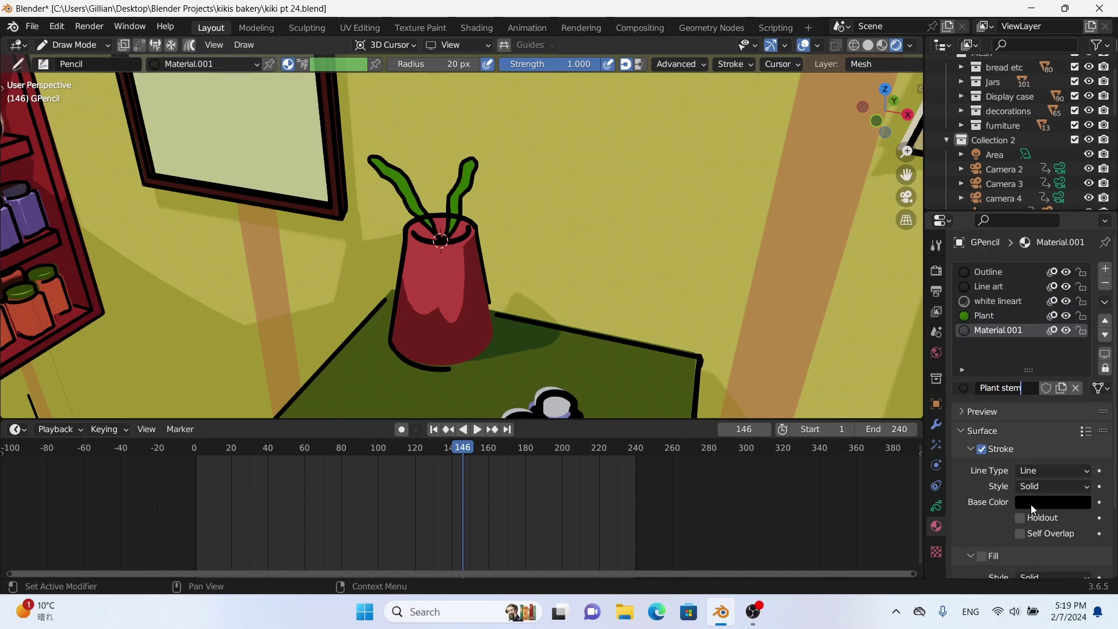
left_click(1031, 508)
key("e")
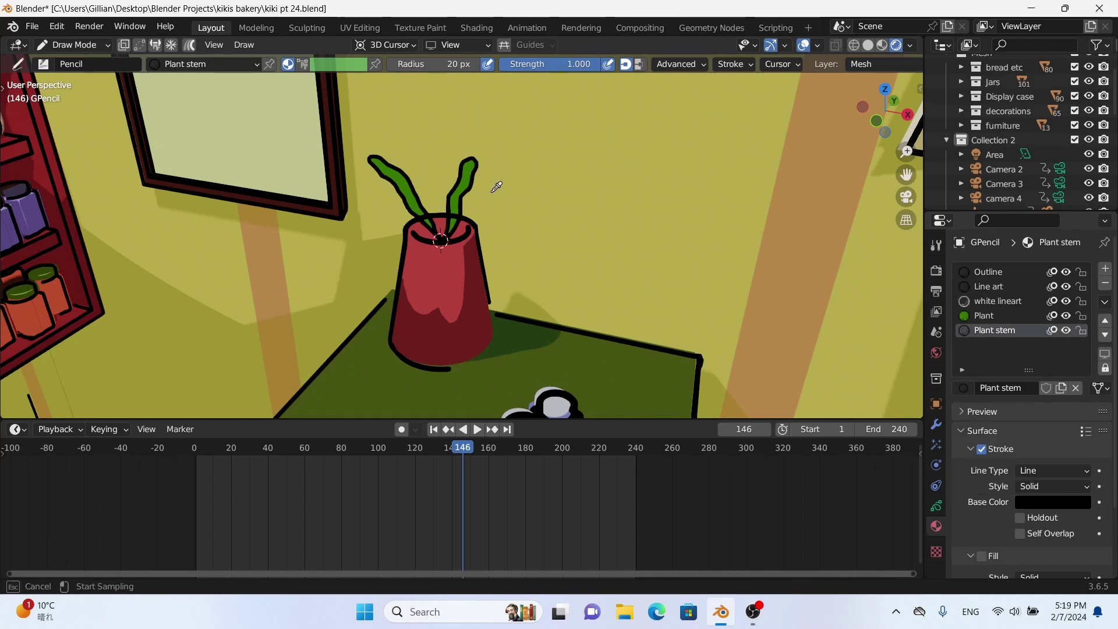
left_click(464, 186)
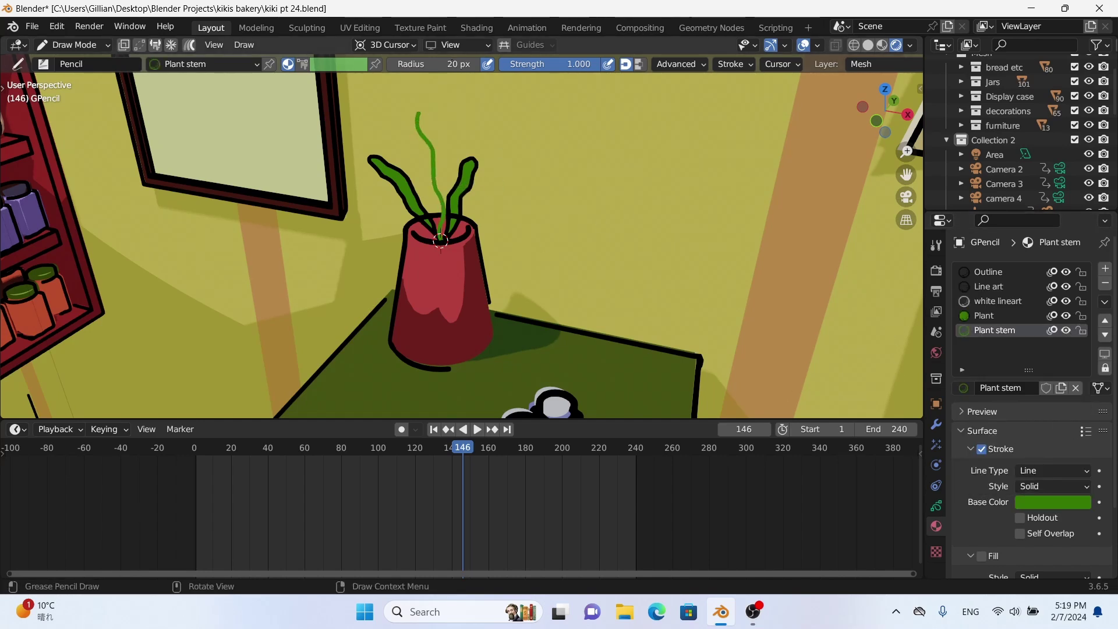
- Remove the stray straight green stroke near the red pot
middle_click_drag(581, 213, 459, 234)
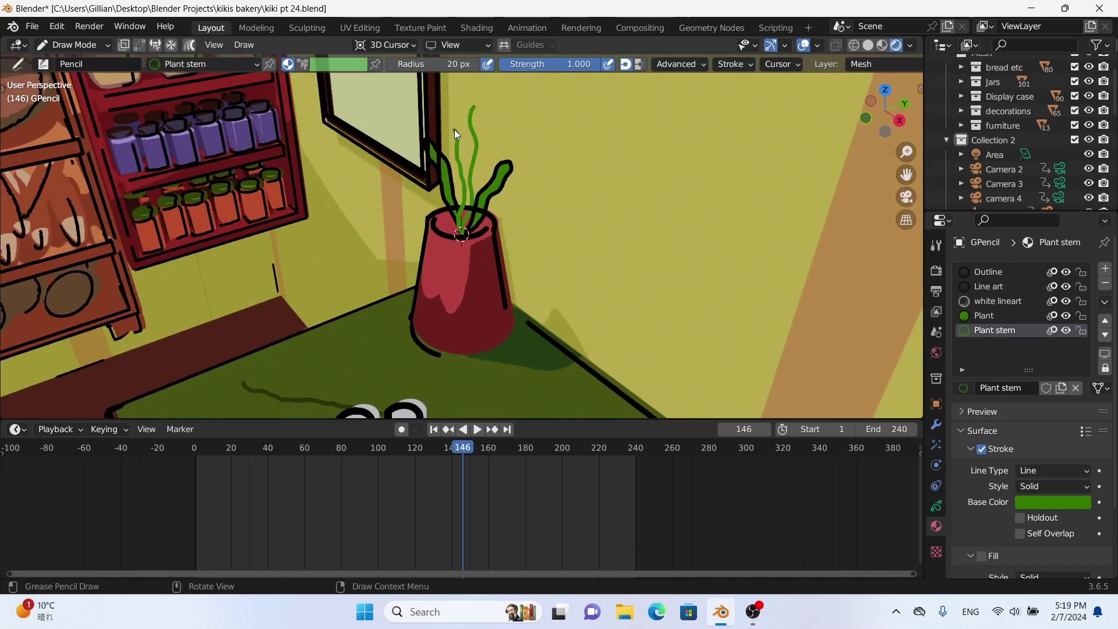
mouse_move(454, 129)
middle_mouse_down()
mouse_move(435, 191)
mouse_move(493, 172)
middle_mouse_up()
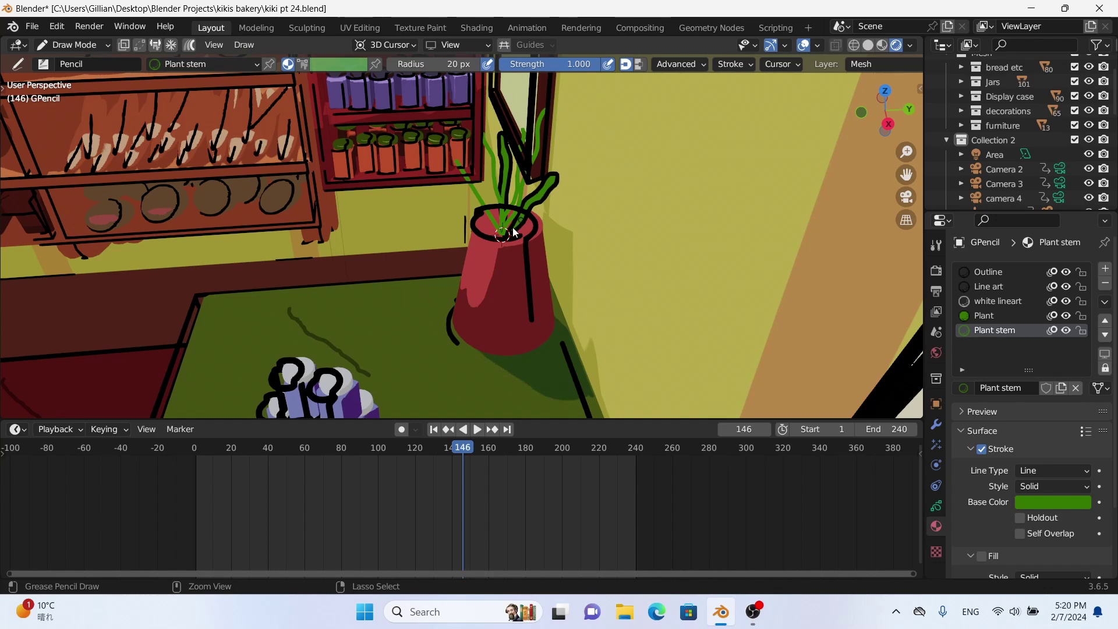
key("ctrl+z")
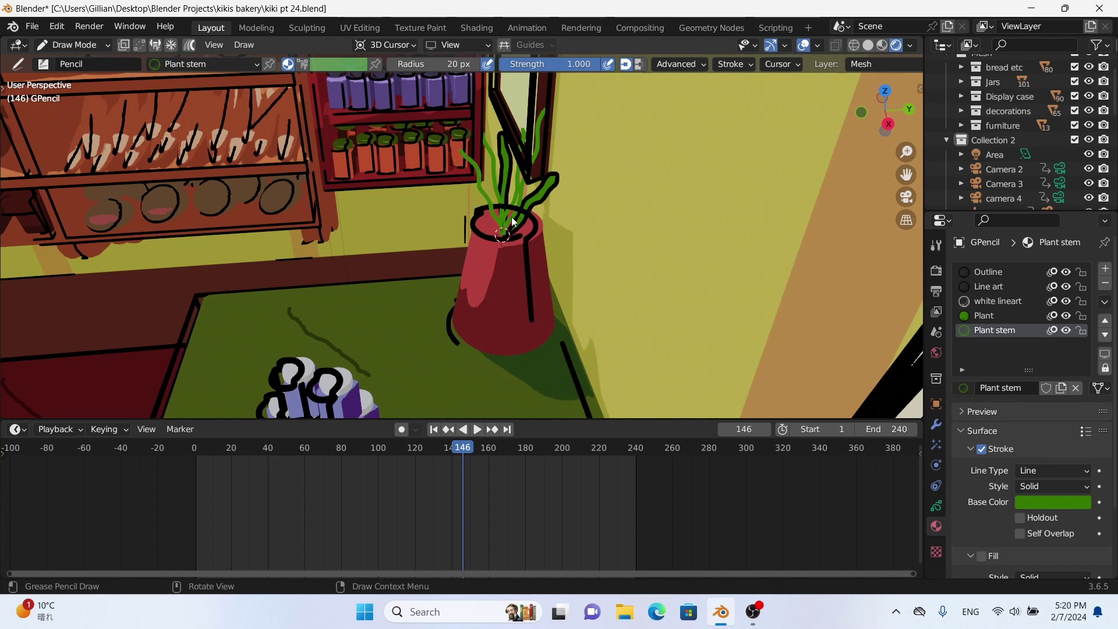
middle_click_drag(512, 221, 524, 234)
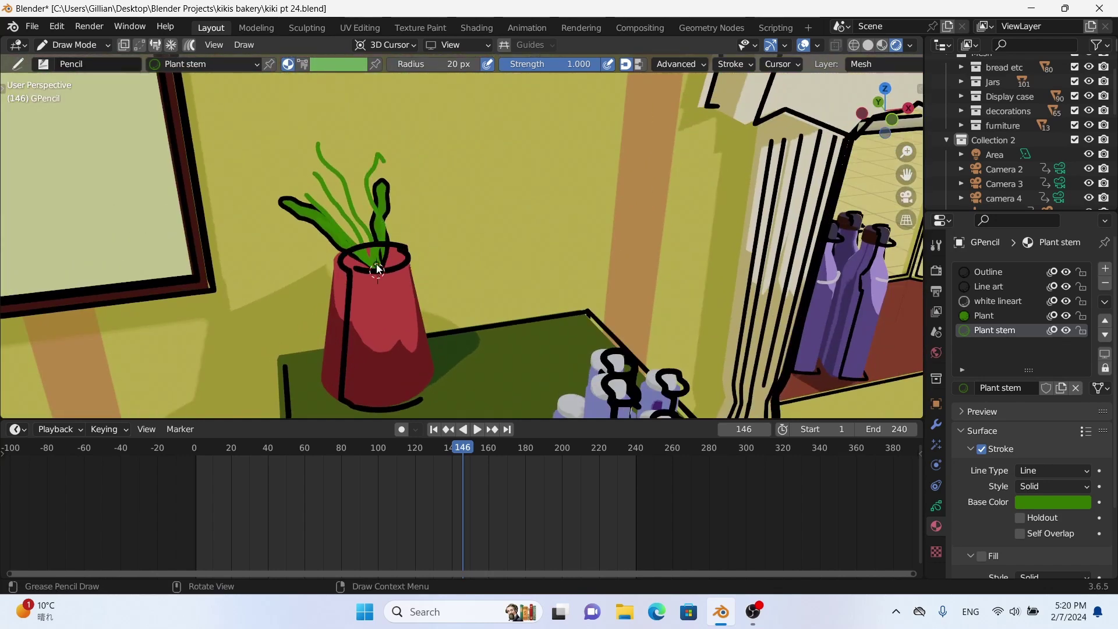
middle_click_drag(357, 246, 409, 285)
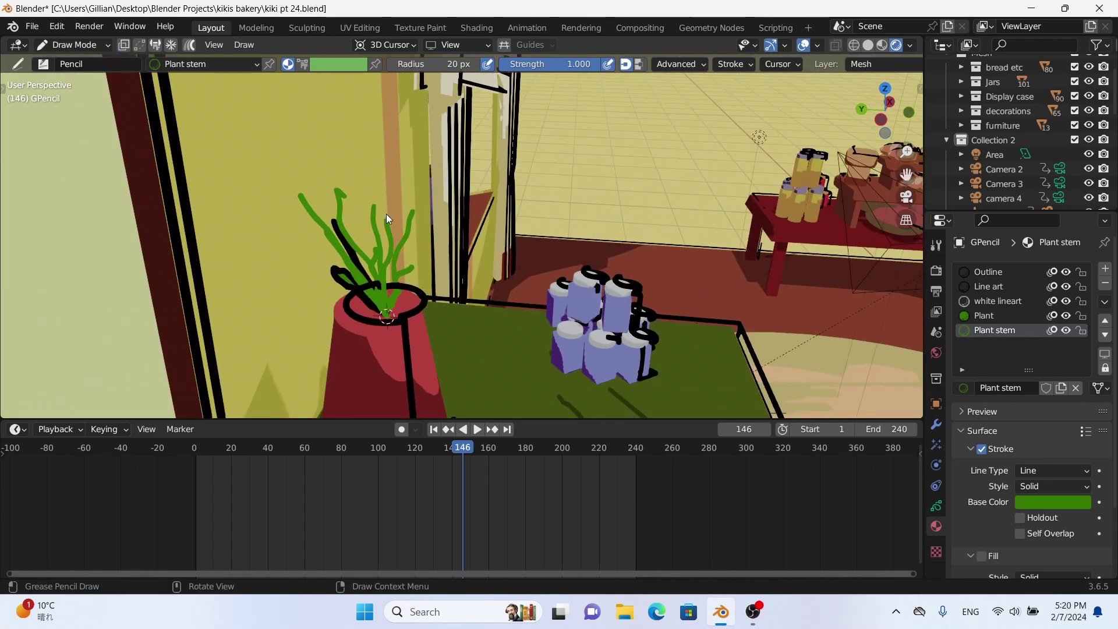
- Raise the brush radius to 37 px and draw a thick green stem from the blue vase
scroll(311, 163, "down", 10)
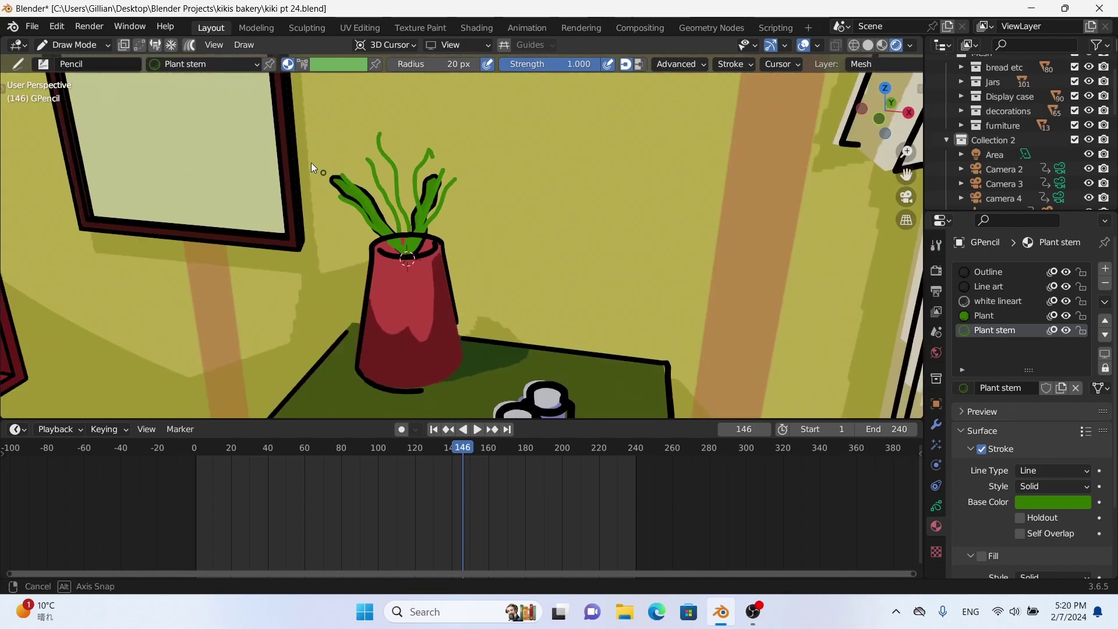
mouse_move(345, 173)
middle_mouse_down()
mouse_move(276, 170)
mouse_move(466, 125)
mouse_move(501, 349)
middle_mouse_up()
scroll(466, 124, "up", 8)
scroll(466, 125, "down", 8)
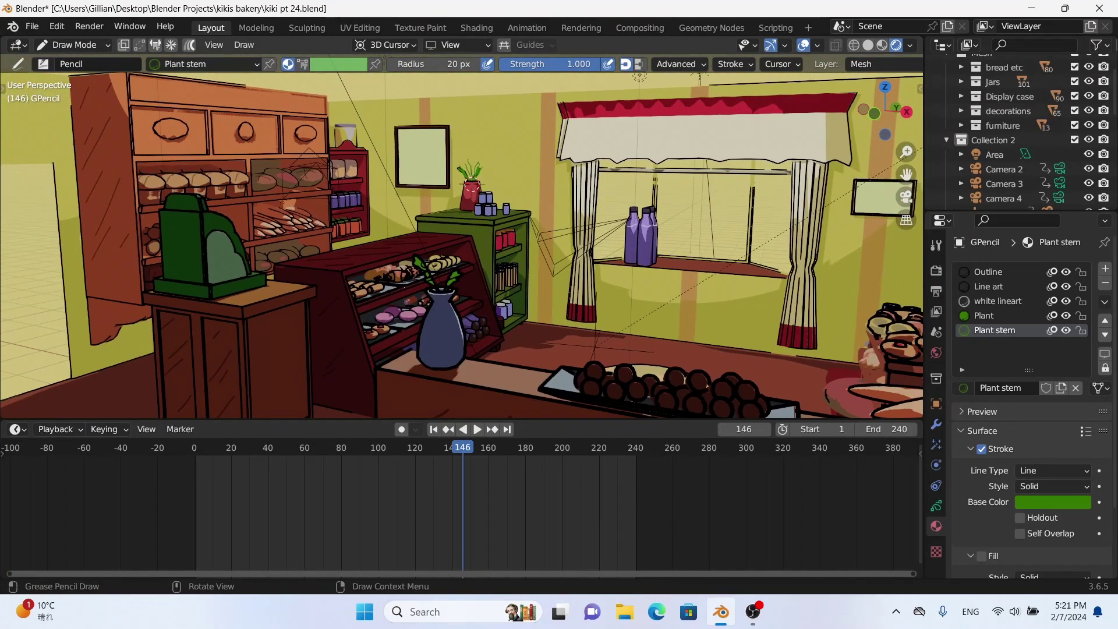
key("KP_7")
scroll(503, 366, "up", 3)
scroll(503, 366, "up", 1)
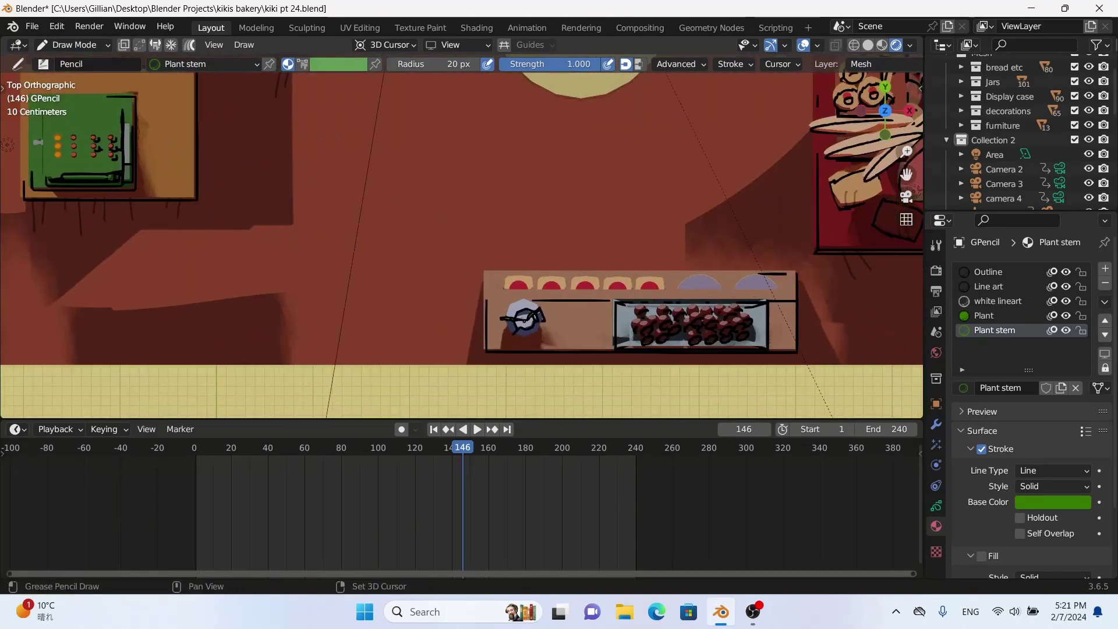
mouse_move(503, 366)
middle_mouse_down()
mouse_move(502, 179)
mouse_move(486, 243)
middle_mouse_up()
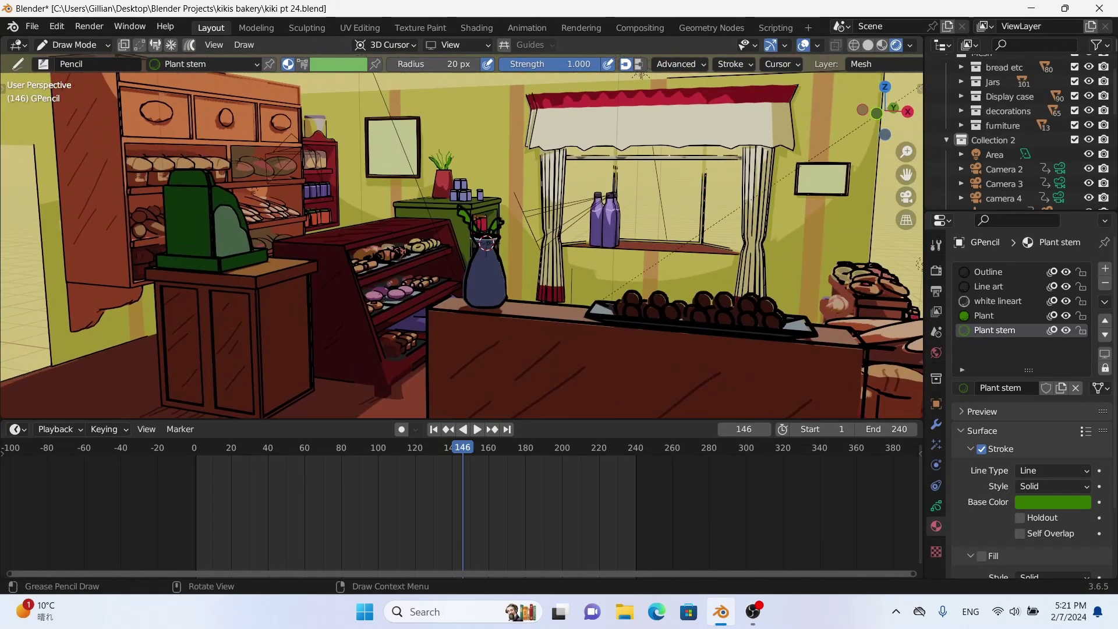
key("f")
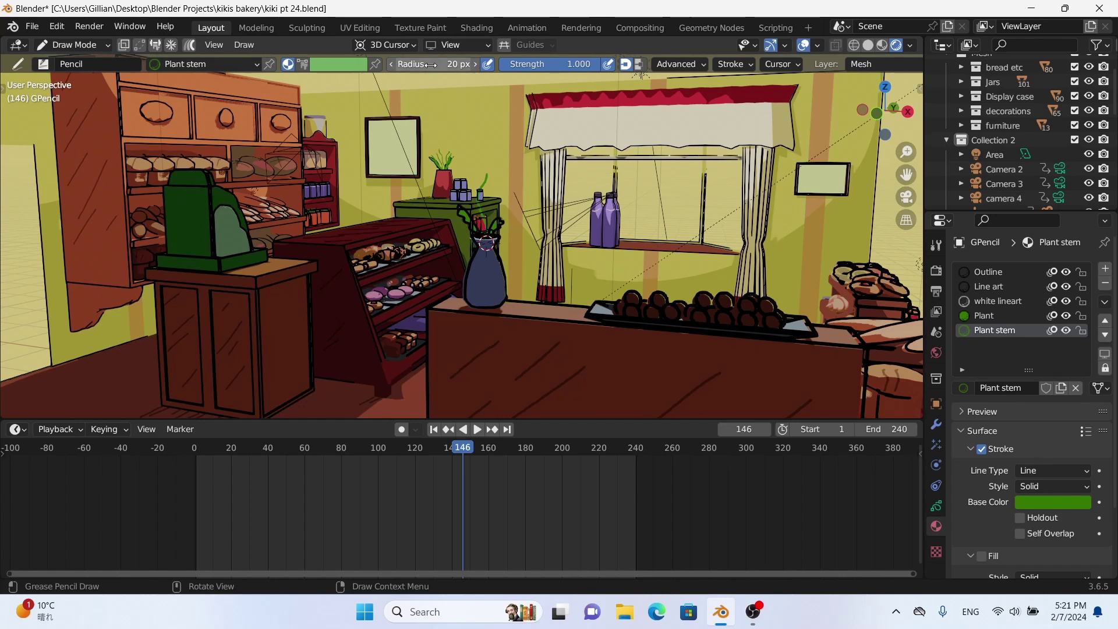
left_click_drag(486, 242, 489, 177)
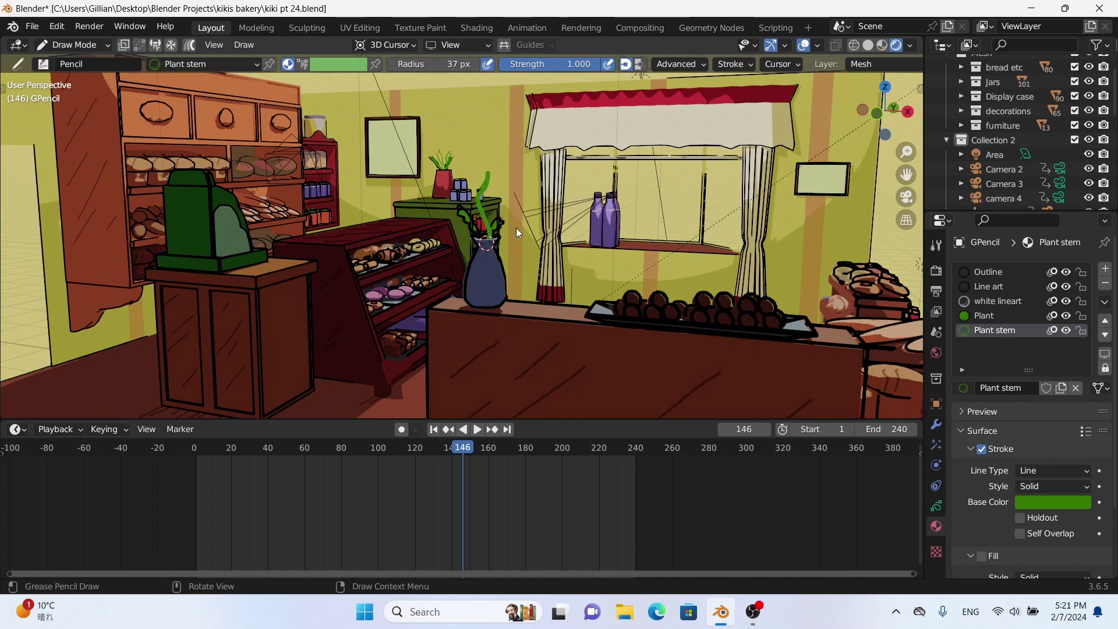
mouse_move(489, 177)
middle_mouse_down()
mouse_move(430, 260)
mouse_move(530, 260)
mouse_move(382, 256)
mouse_move(729, 184)
middle_mouse_up()
scroll(382, 260, "down", 5)
- Add a new material named flower with a bright pink stroke colour
left_click(1104, 268)
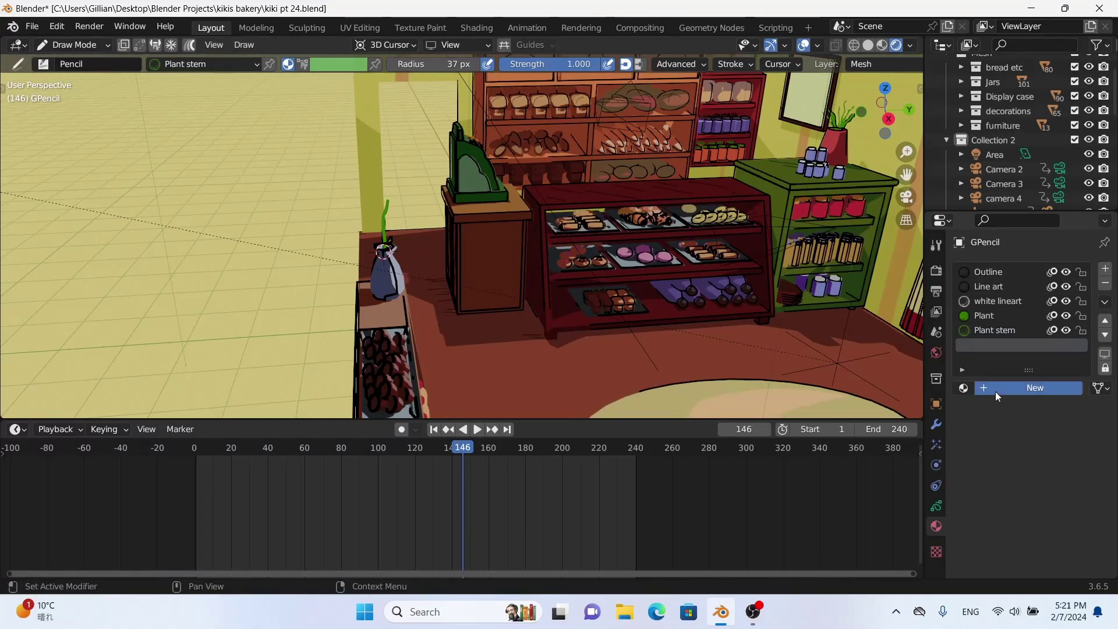
left_click(994, 388)
double_click(1004, 388)
type("flower")
key("Return")
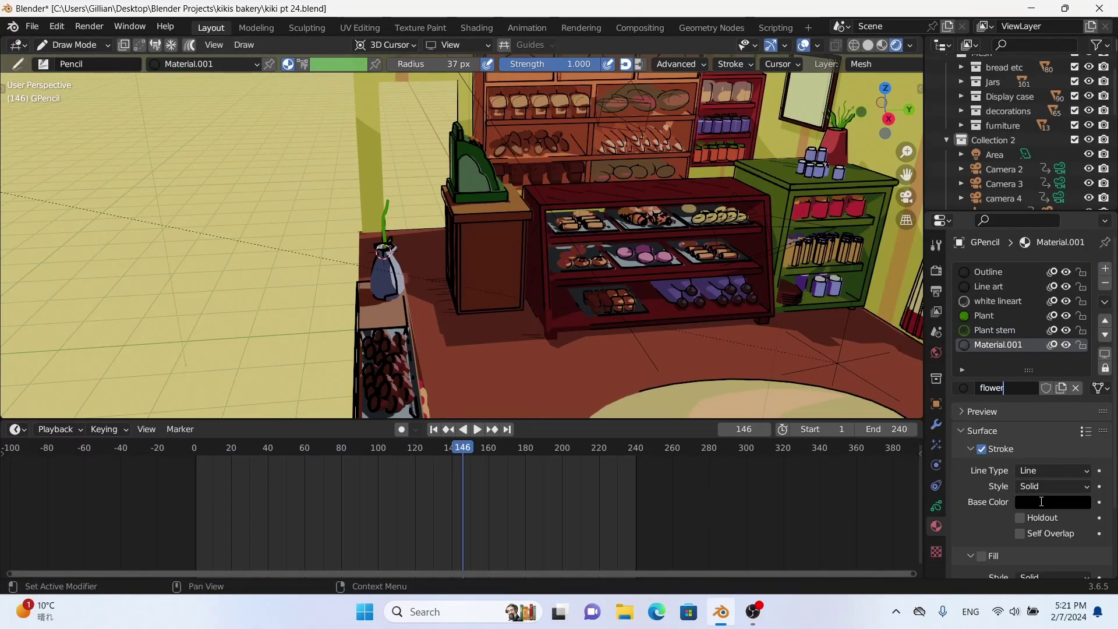
left_click(1042, 504)
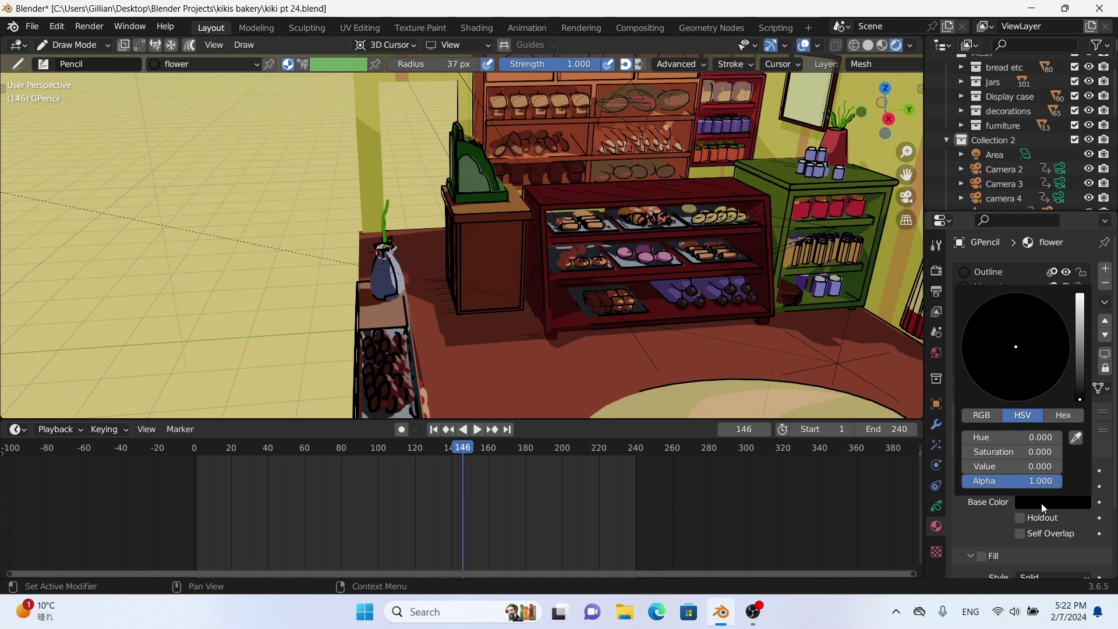
left_click(1080, 314)
left_click(1039, 362)
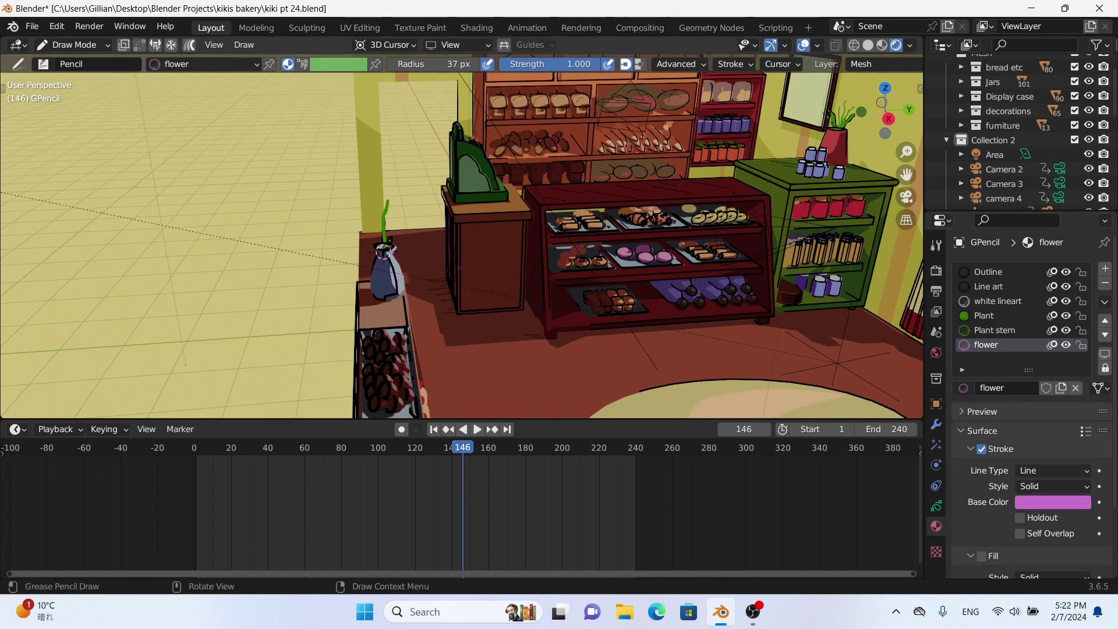
- Undo the first pink and reapply a different pink shade to the flower material
scroll(371, 241, "up", 2)
scroll(371, 241, "up", 2)
scroll(370, 241, "up", 2)
middle_click_drag(370, 241, 556, 296)
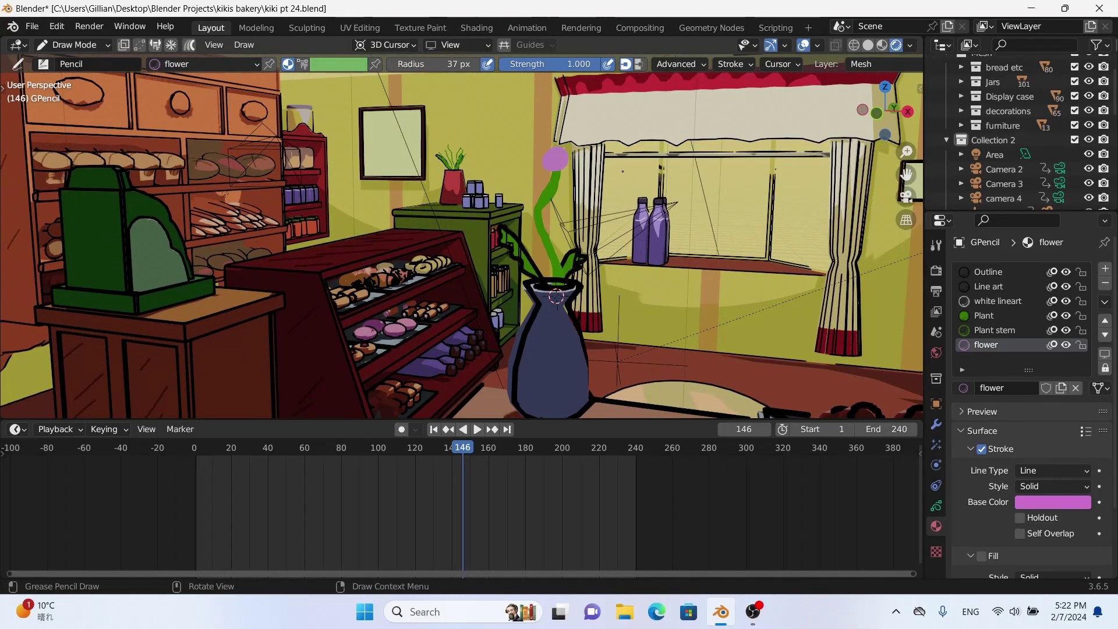
middle_click_drag(555, 297, 343, 317)
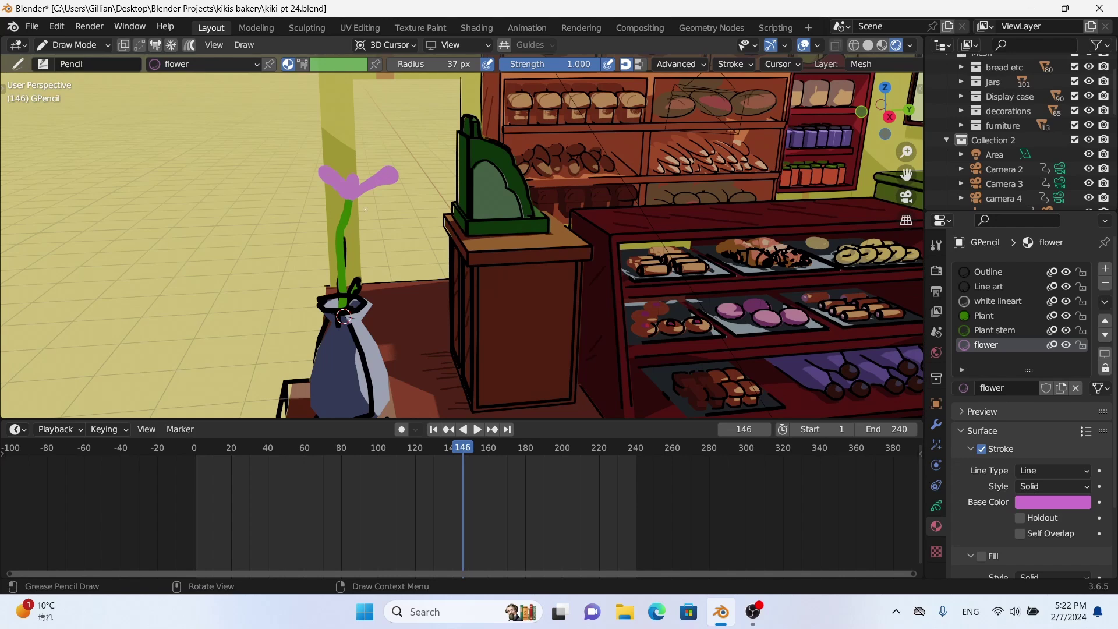
mouse_move(344, 318)
middle_mouse_down()
mouse_move(375, 220)
mouse_move(536, 332)
mouse_move(549, 274)
mouse_move(669, 301)
middle_mouse_up()
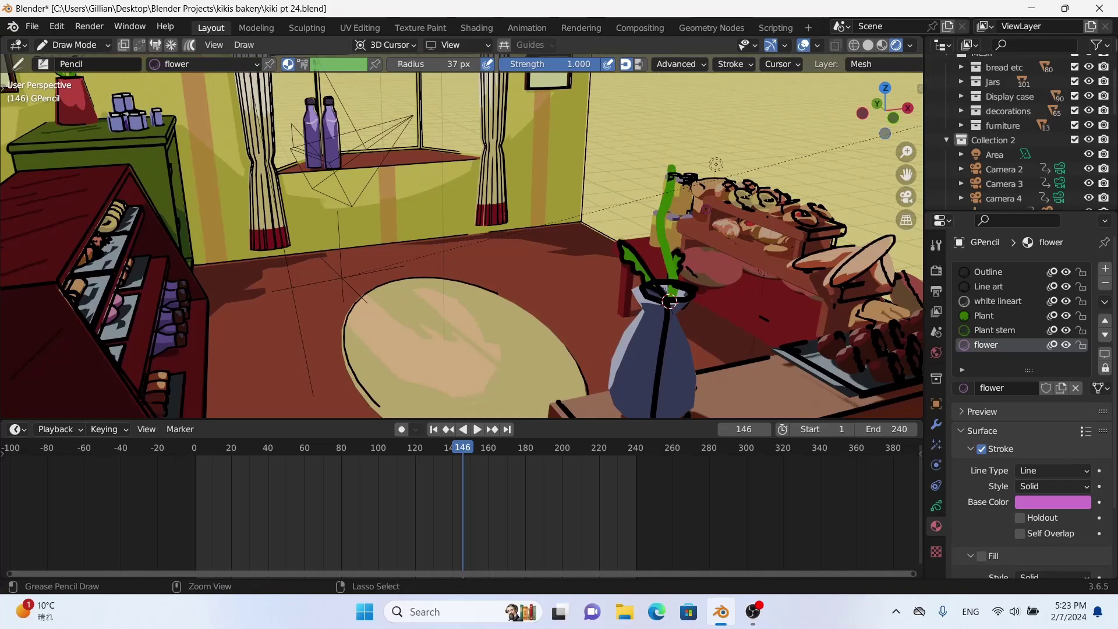
key("ctrl+z")
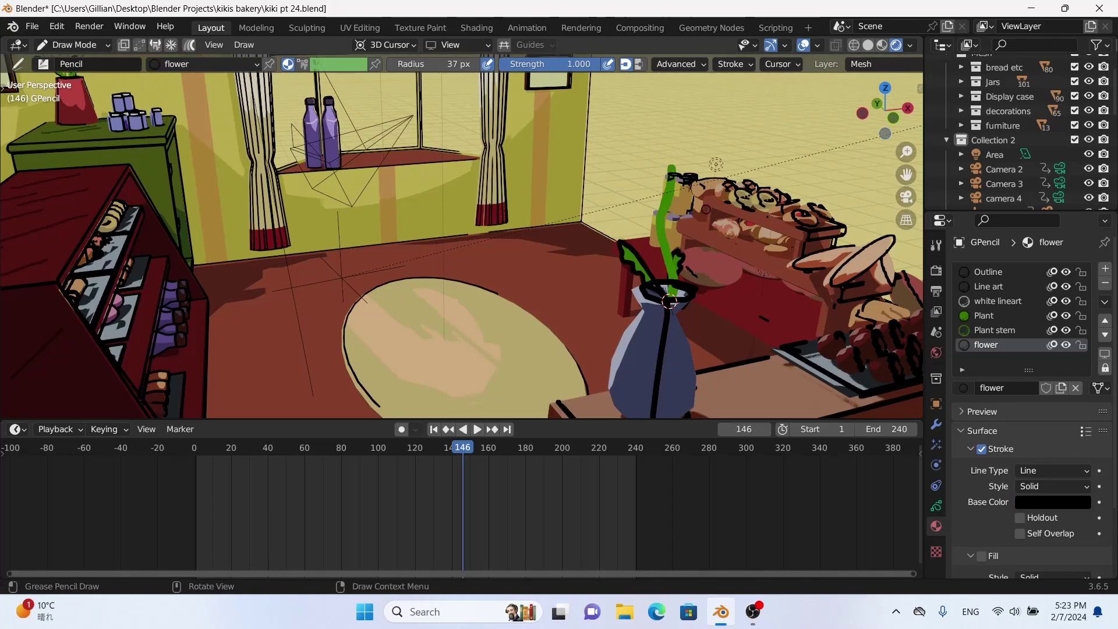
left_click(1053, 501)
left_click(1079, 320)
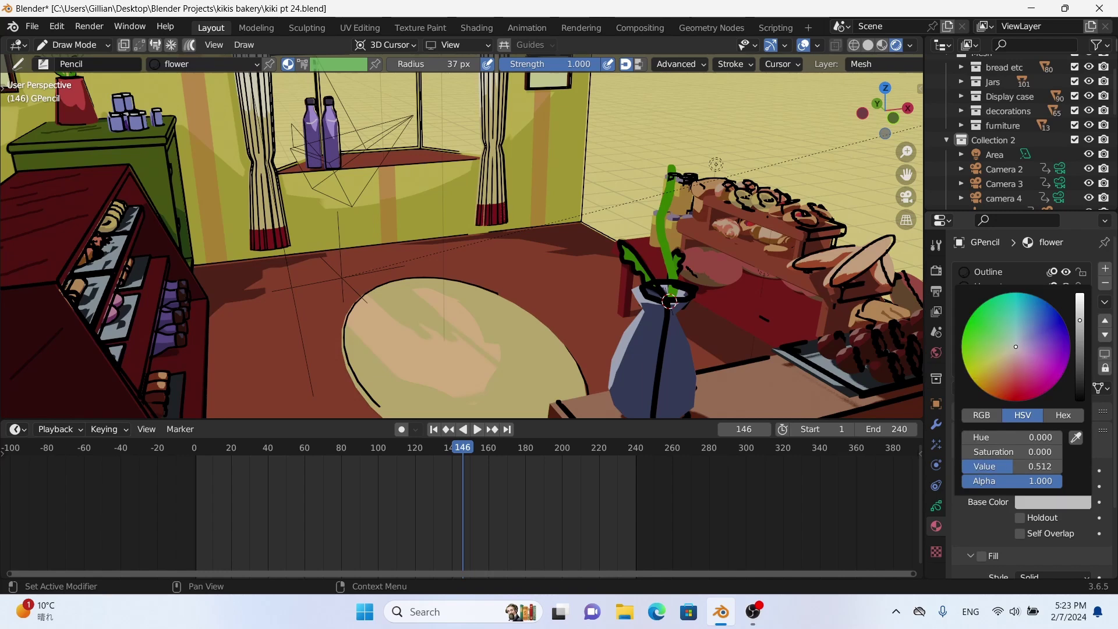
left_click(1022, 356)
- Sketch trial pink flower heads above the stem, then undo them
mouse_move(668, 161)
left_mouse_down()
mouse_move(717, 143)
mouse_move(715, 165)
left_mouse_up()
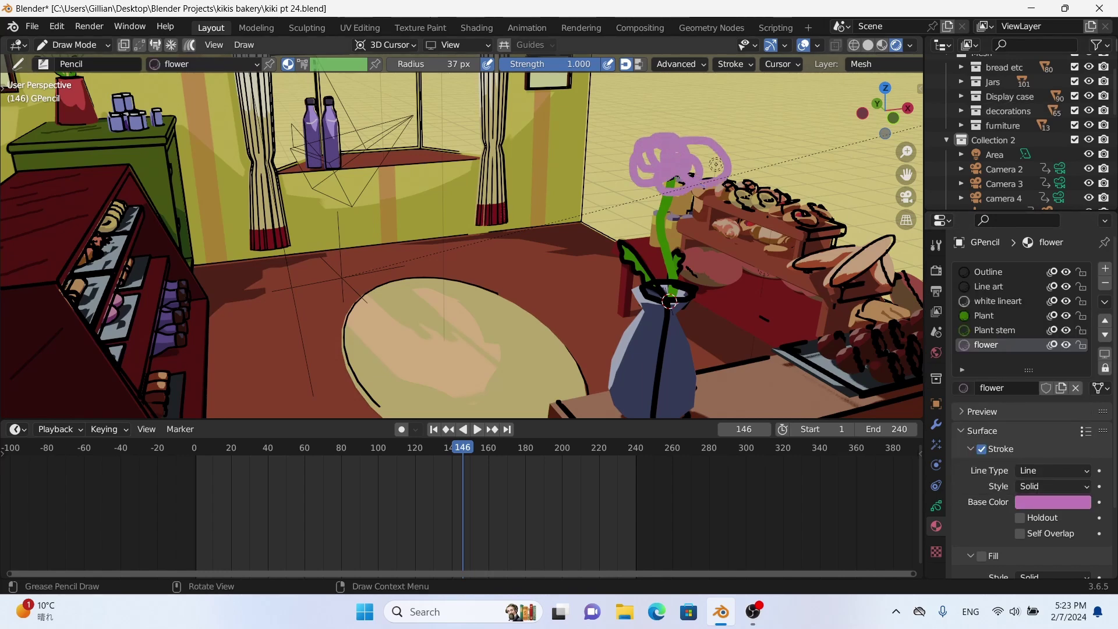
middle_click_drag(716, 165, 431, 227)
left_click_drag(431, 227, 454, 227)
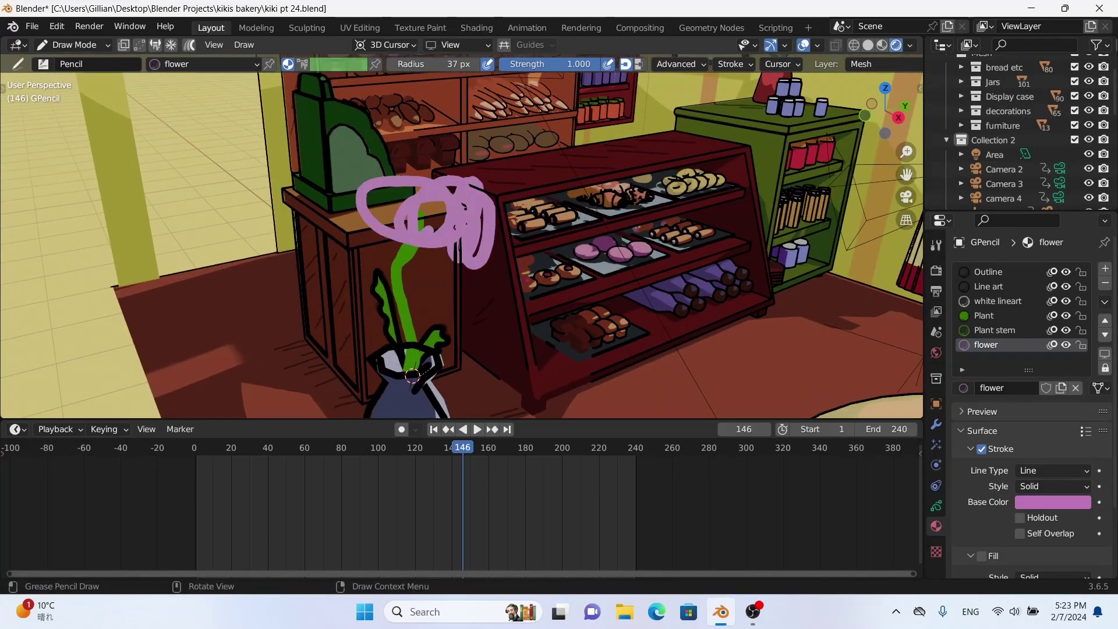
mouse_move(412, 375)
middle_mouse_down()
mouse_move(653, 250)
mouse_move(303, 350)
middle_mouse_up()
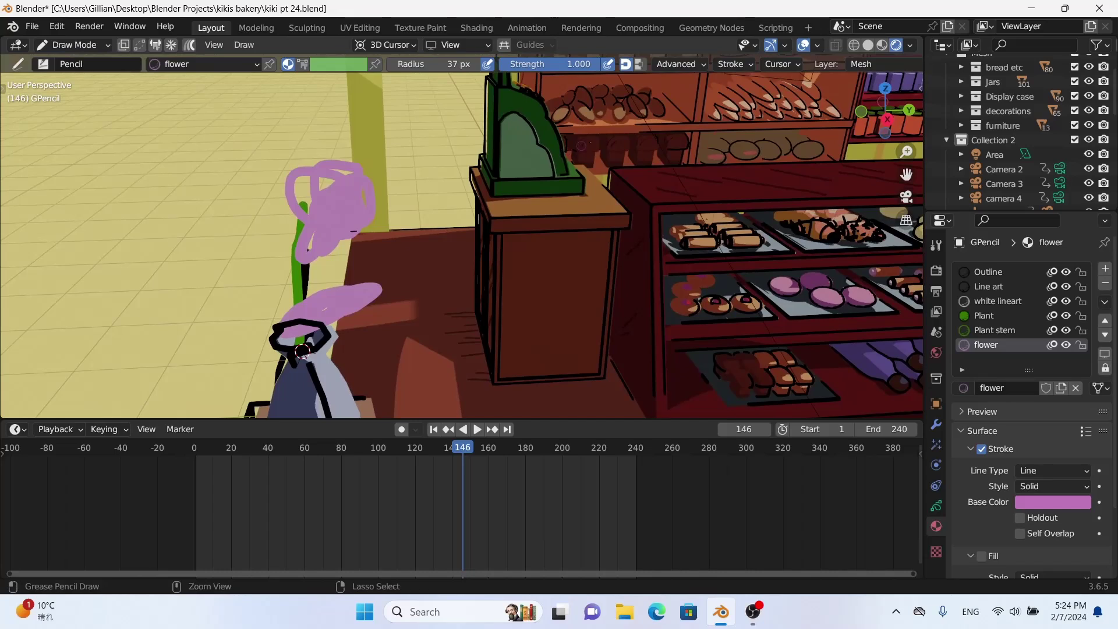
key("ctrl+z")
key("ctrl+z")
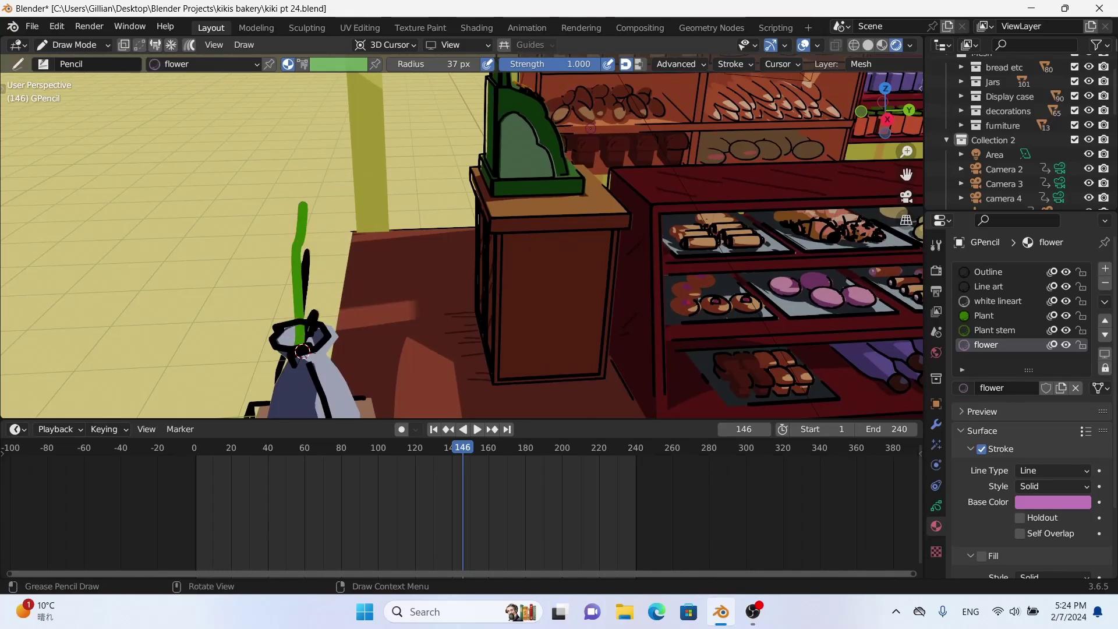
mouse_move(303, 205)
left_mouse_down()
mouse_move(300, 193)
mouse_move(332, 192)
left_mouse_up()
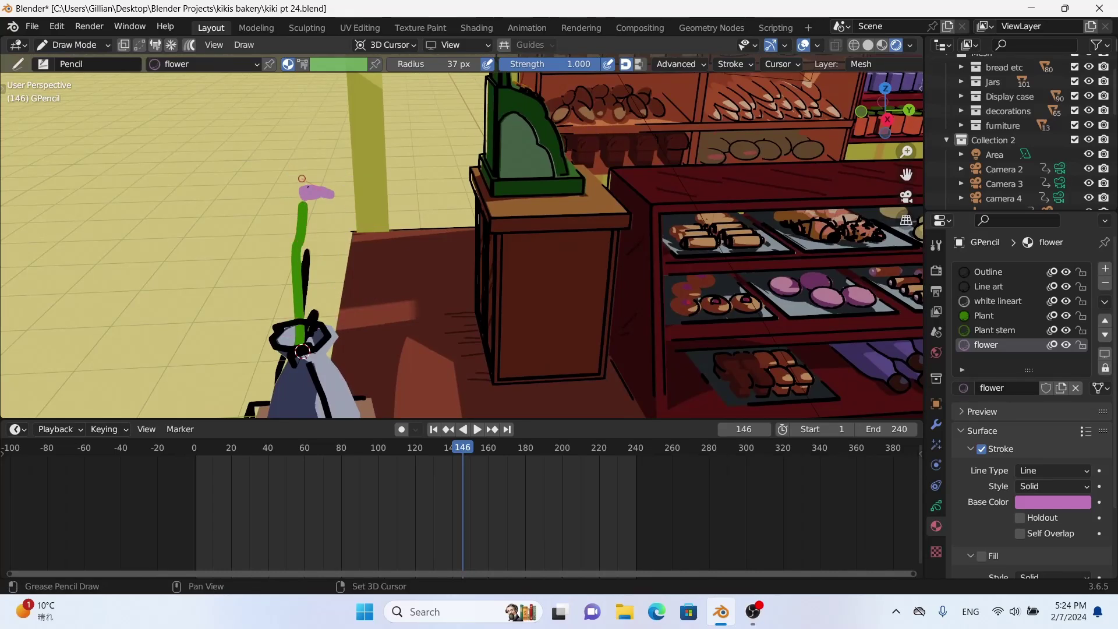
key("ctrl+z")
scroll(398, 229, "down", 3)
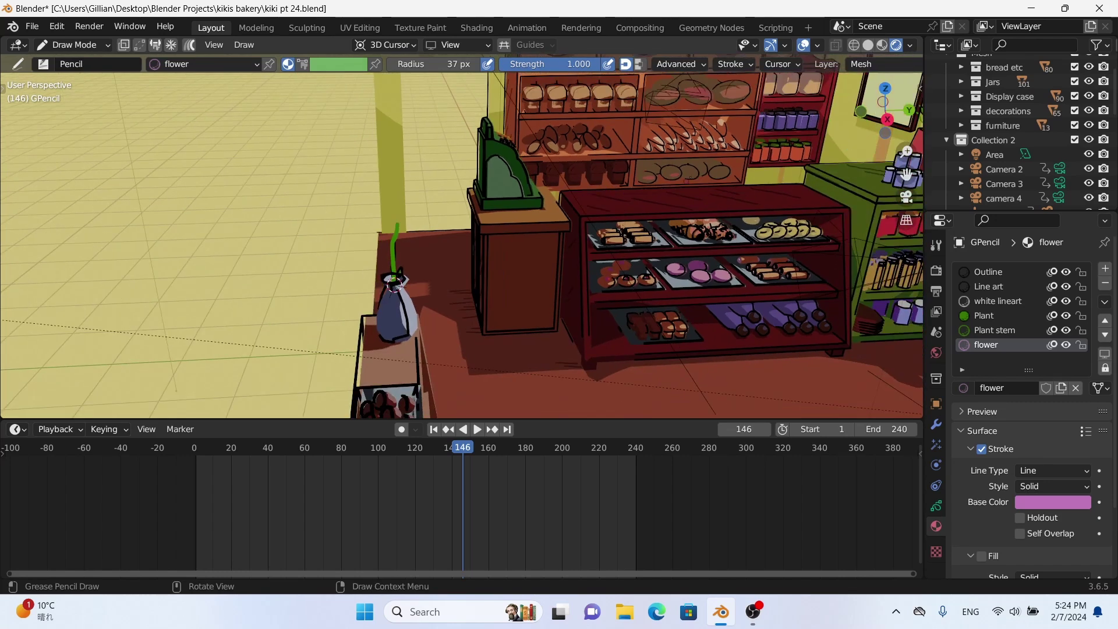
- Erase the green stem from the blue vase
left_click(995, 330)
scroll(334, 211, "up", 2)
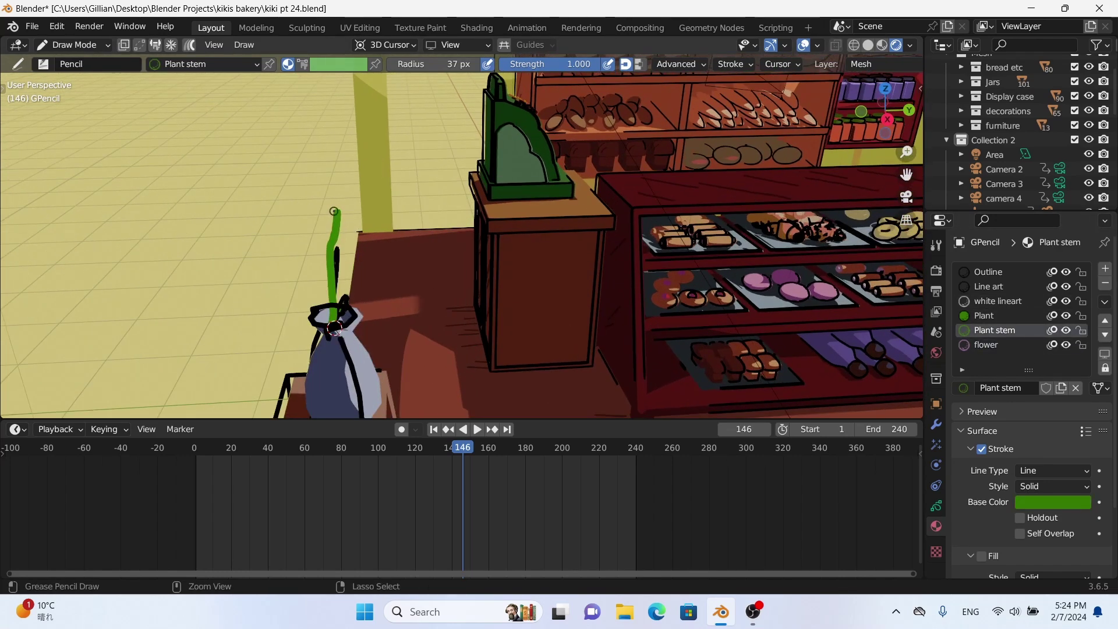
left_click_drag(337, 211, 345, 311, "ctrl")
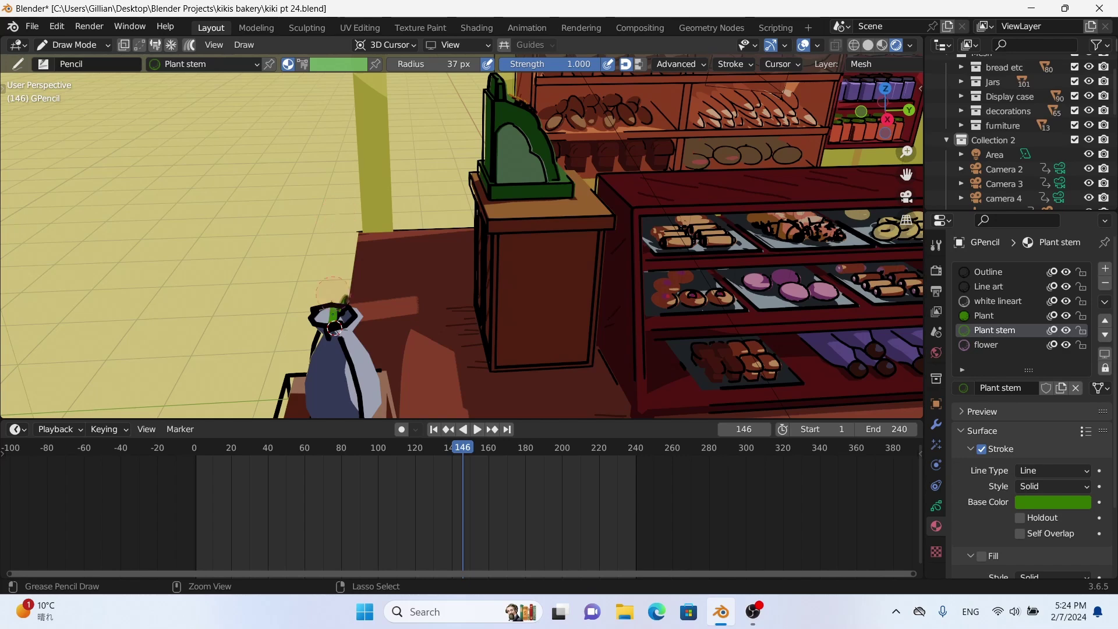
scroll(333, 323, "down", 4)
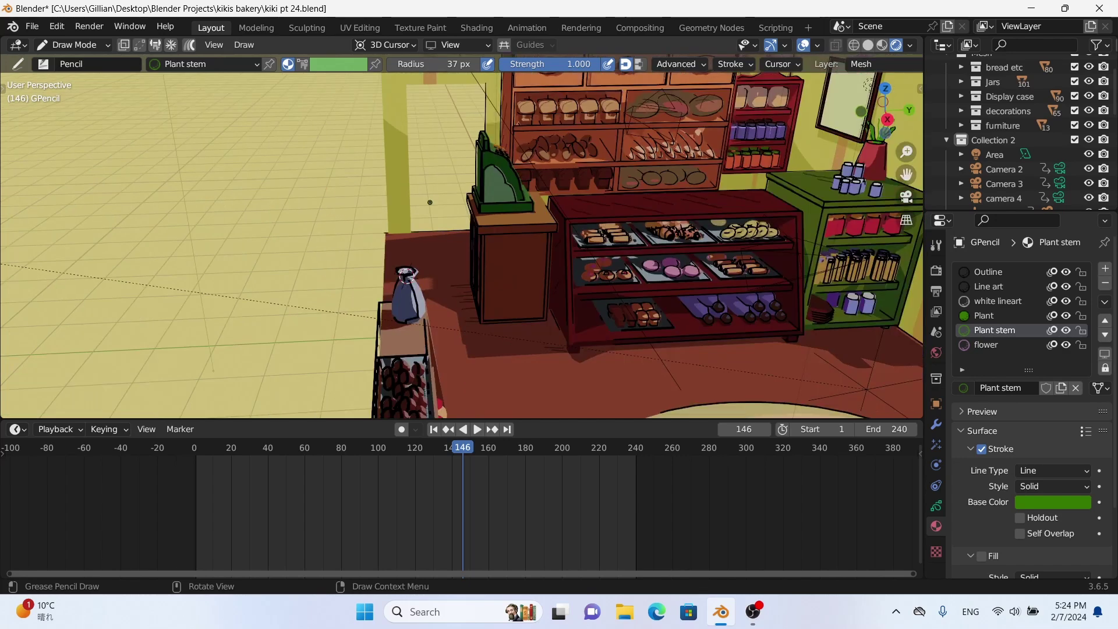
middle_click_drag(400, 287, 478, 267)
scroll(479, 268, "up", 3)
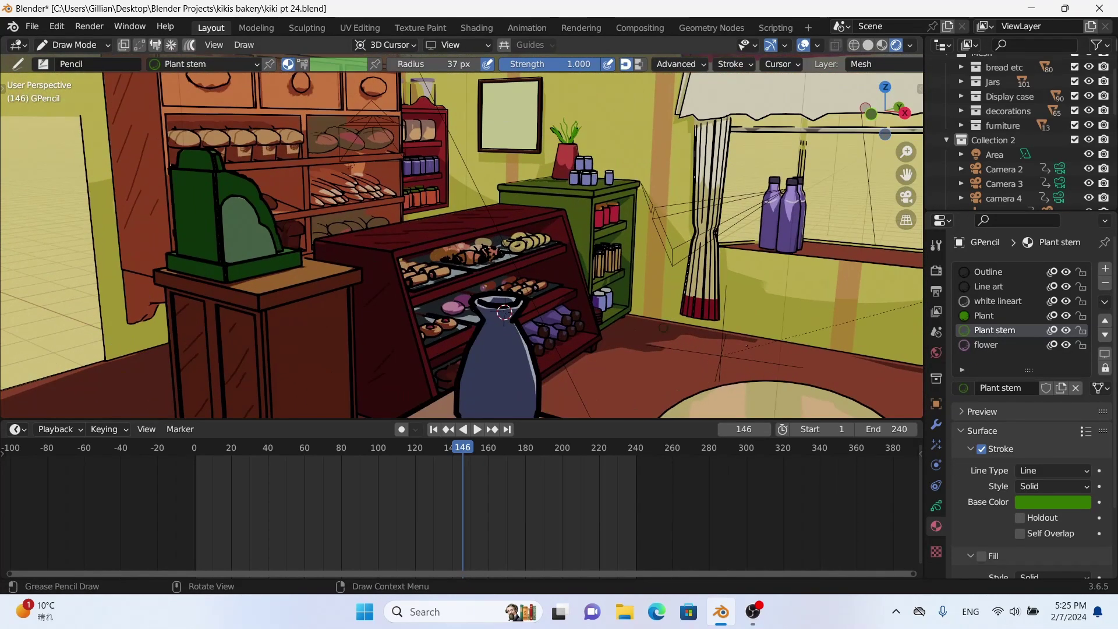
- With Plant active, draw an outlined green leafy bush and an extra right leaf above the vase
left_click(984, 315)
mouse_move(504, 312)
left_mouse_down()
mouse_move(466, 280)
mouse_move(489, 244)
mouse_move(536, 298)
left_mouse_up()
key("ctrl+z")
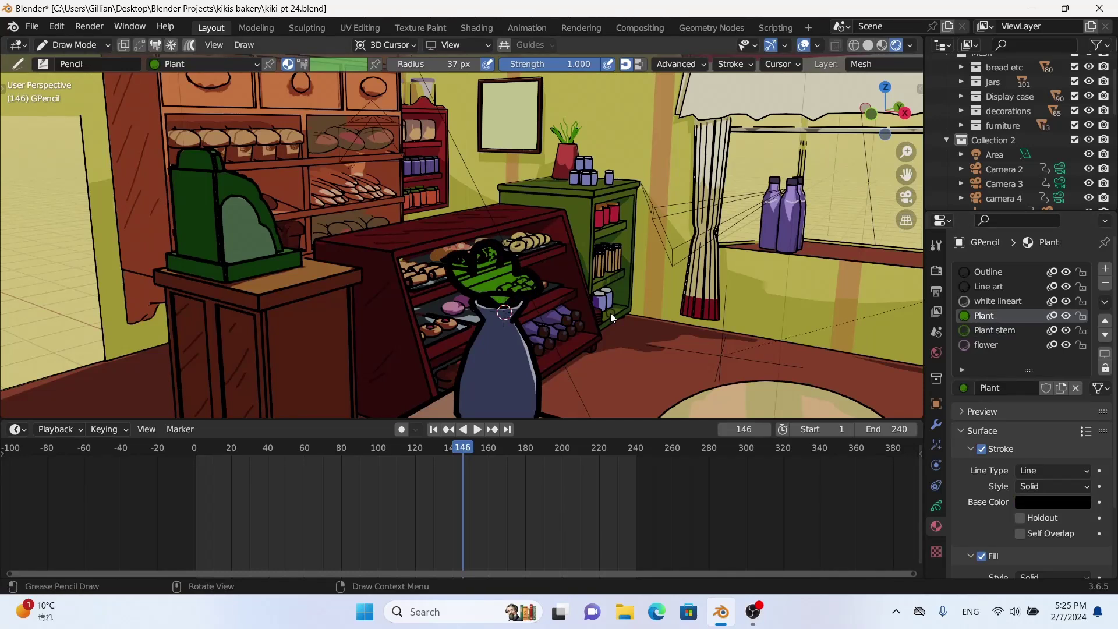
middle_click_drag(605, 315, 260, 249)
left_click_drag(259, 249, 329, 294)
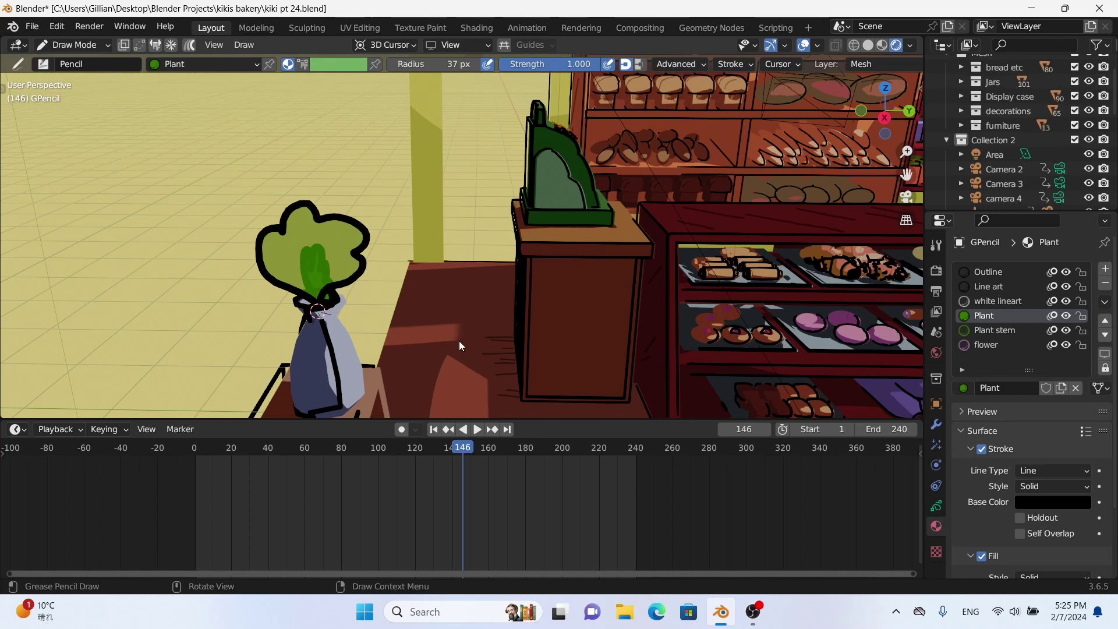
middle_click_drag(324, 277, 608, 323)
mouse_move(609, 323)
left_mouse_down()
mouse_move(641, 256)
mouse_move(666, 326)
left_mouse_up()
mouse_move(706, 324)
middle_mouse_down()
mouse_move(664, 284)
mouse_move(435, 165)
mouse_move(565, 6)
mouse_move(466, 175)
mouse_move(407, 204)
mouse_move(326, 176)
mouse_move(730, 340)
mouse_move(453, 317)
mouse_move(497, 292)
middle_mouse_up()
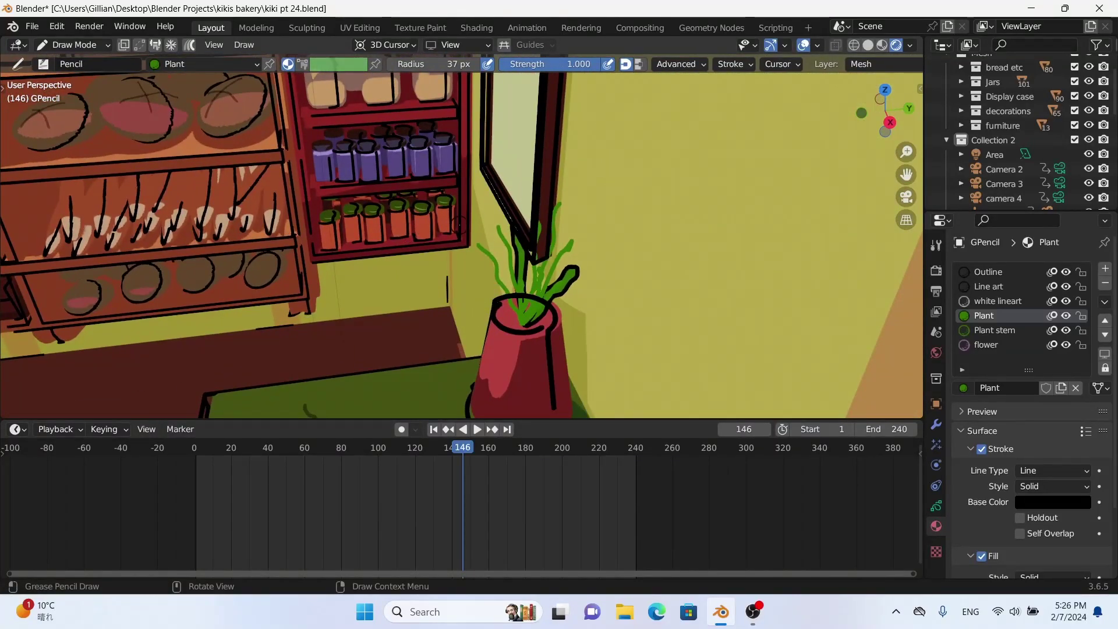
- Switch to the flower material with a 30 px brush and adjust Stroke Placement
middle_click_drag(446, 227, 529, 211)
left_click(989, 344)
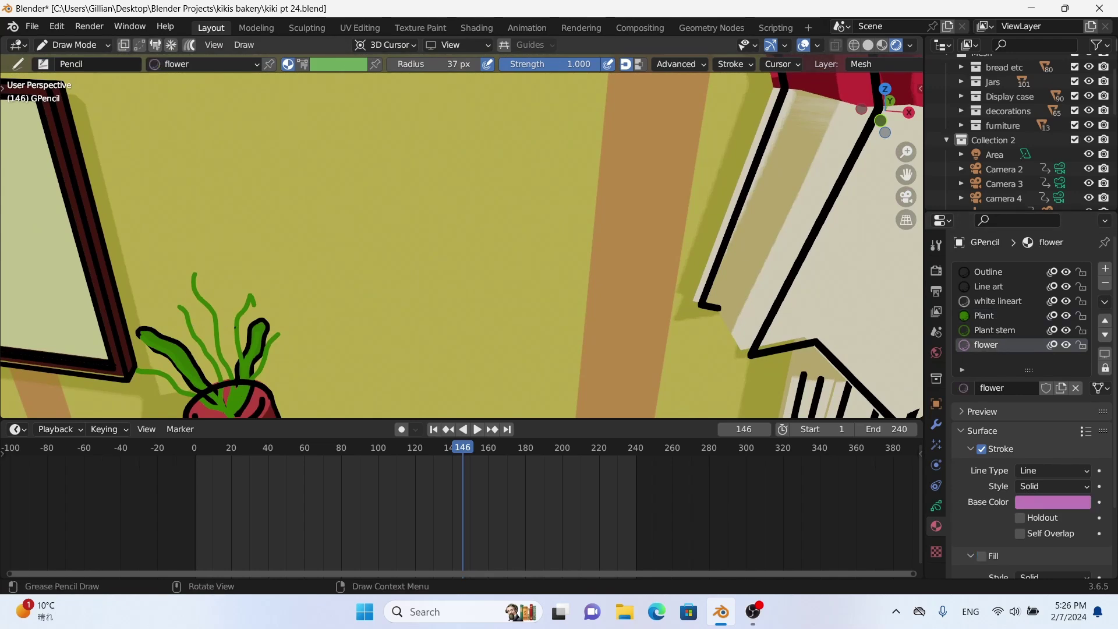
mouse_move(234, 328)
middle_mouse_down()
mouse_move(412, 217)
mouse_move(393, 236)
middle_mouse_up()
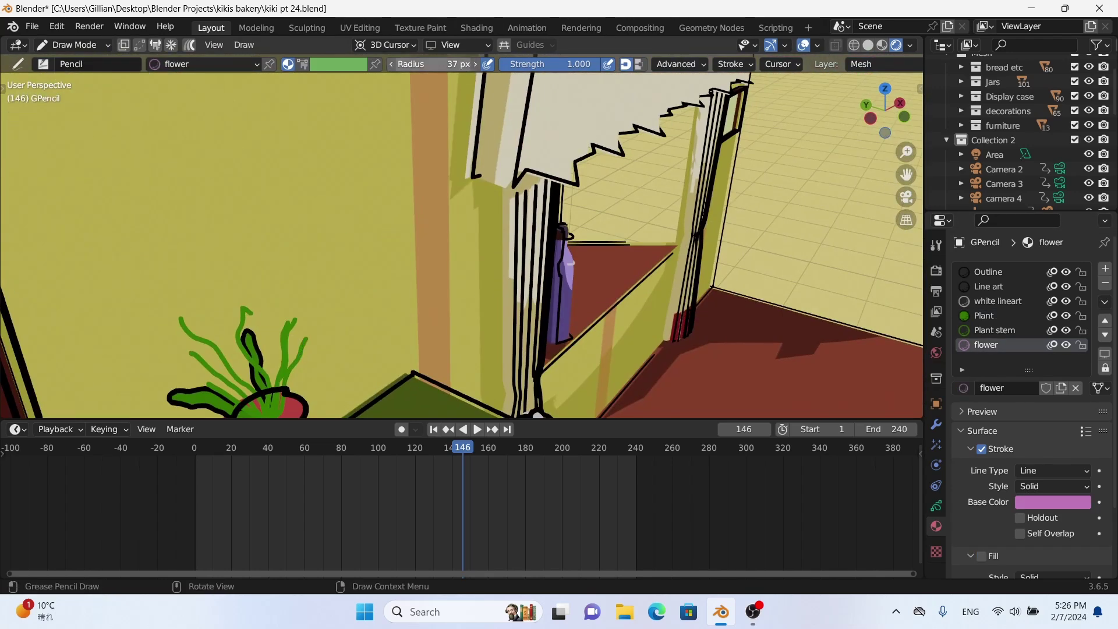
left_click_drag(460, 63, 442, 63)
mouse_move(453, 82)
middle_mouse_down()
mouse_move(322, 333)
mouse_move(179, 319)
middle_mouse_up()
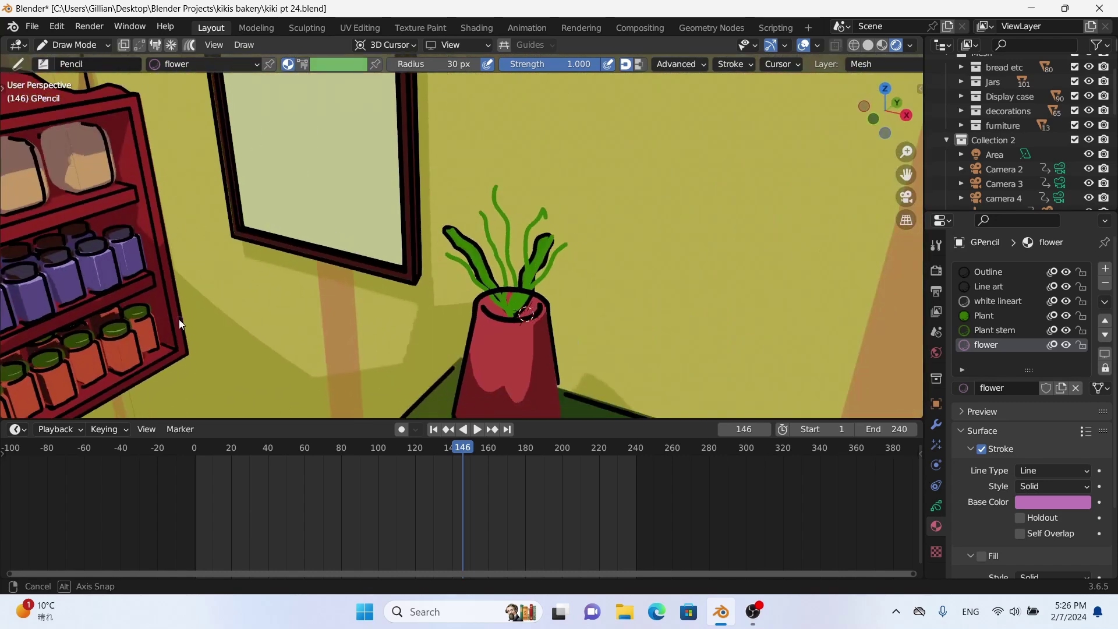
left_click(387, 44)
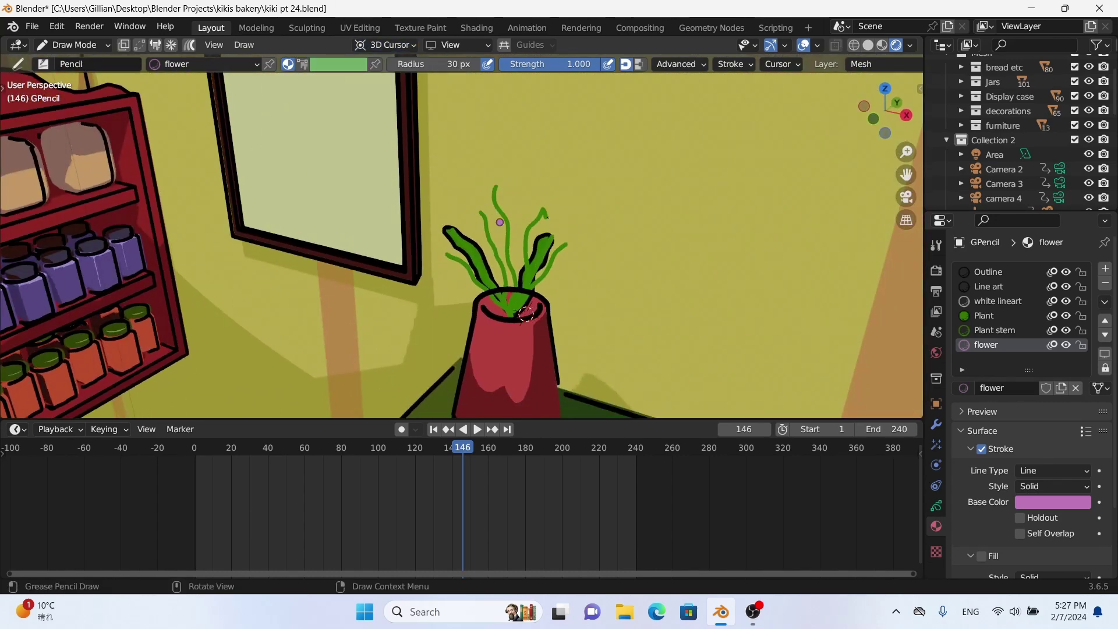
- Dot pink blossoms along the green stems of the red vase's plant
left_click_drag(495, 216, 478, 199)
mouse_move(477, 199)
middle_mouse_down()
mouse_move(578, 199)
mouse_move(484, 234)
middle_mouse_up()
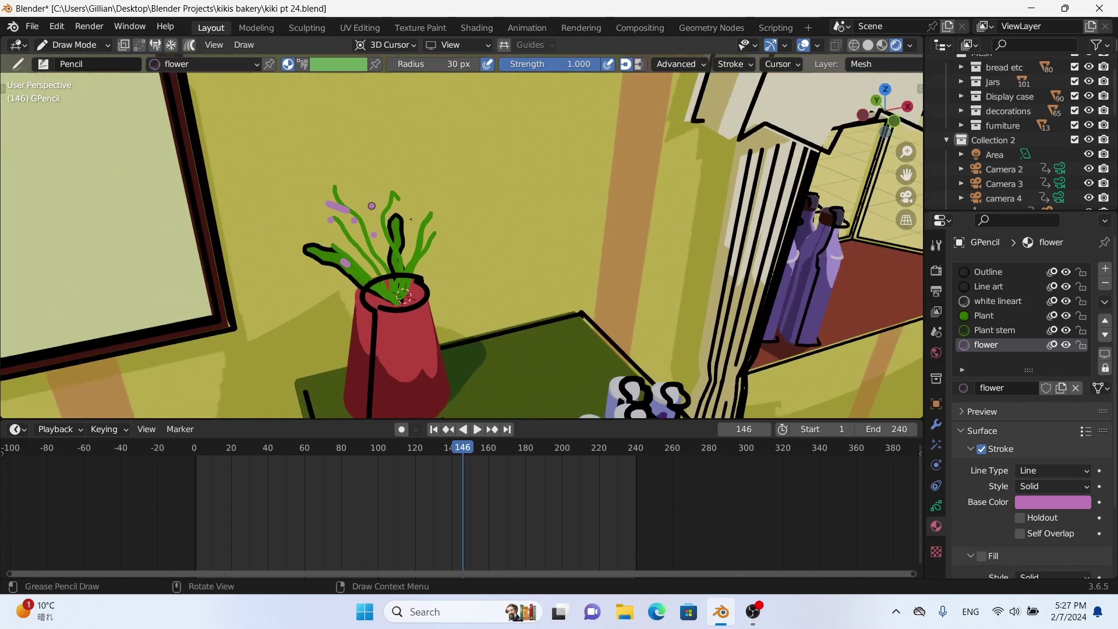
left_click(361, 243)
middle_click_drag(462, 254, 589, 291)
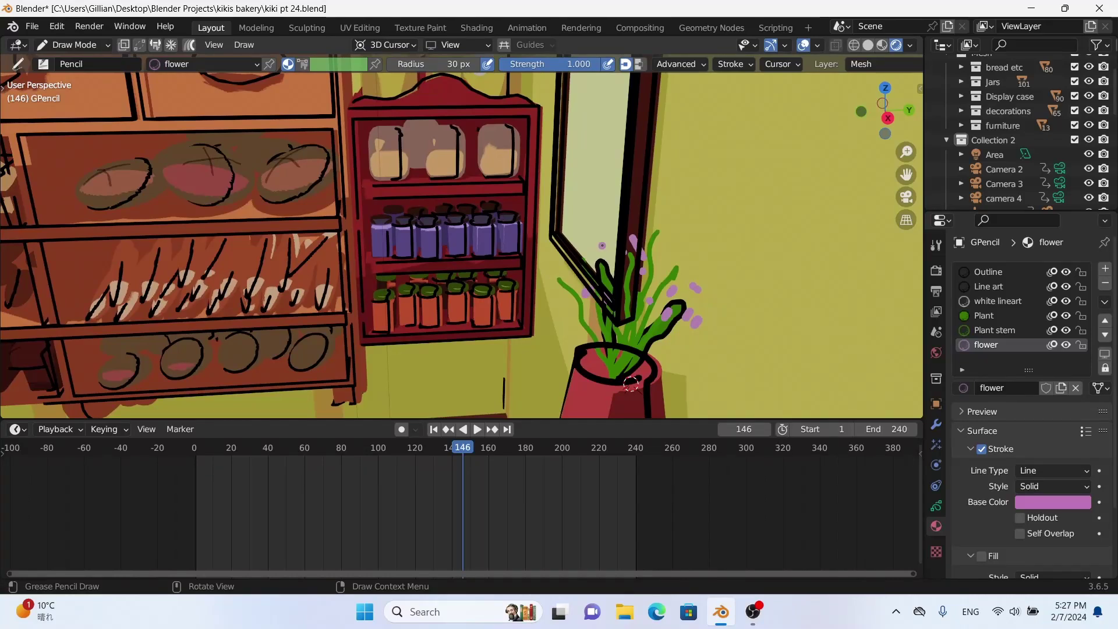
left_click(675, 248)
left_click(567, 318)
left_click(577, 258)
- Orbit around the finished plant, then view the bakery through the scene camera
middle_click_drag(631, 384, 577, 345)
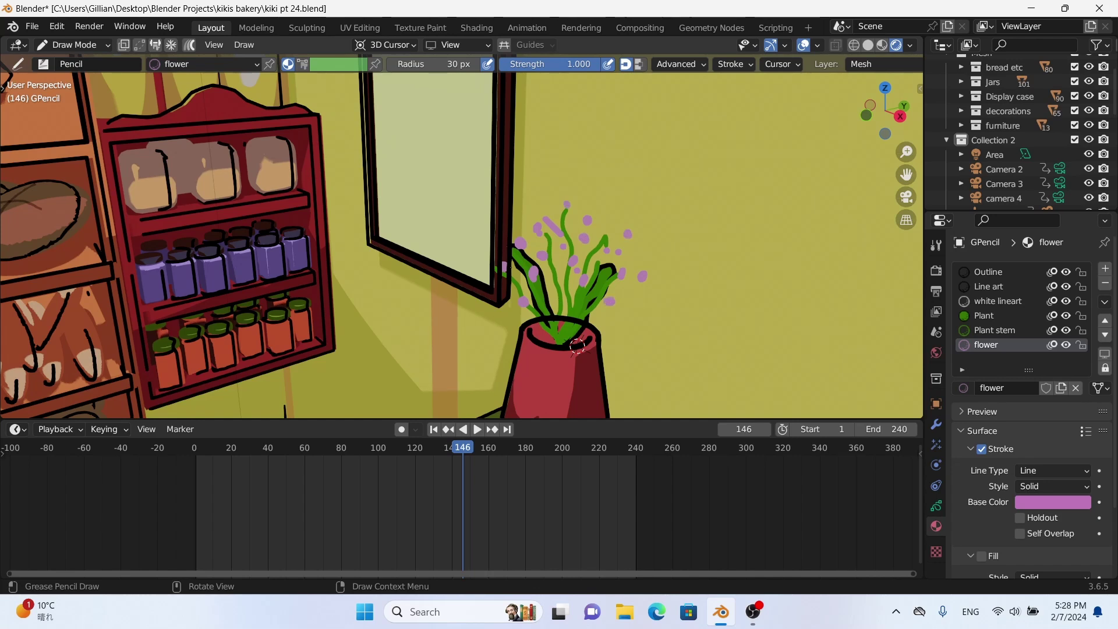
middle_click_drag(577, 345, 669, 262)
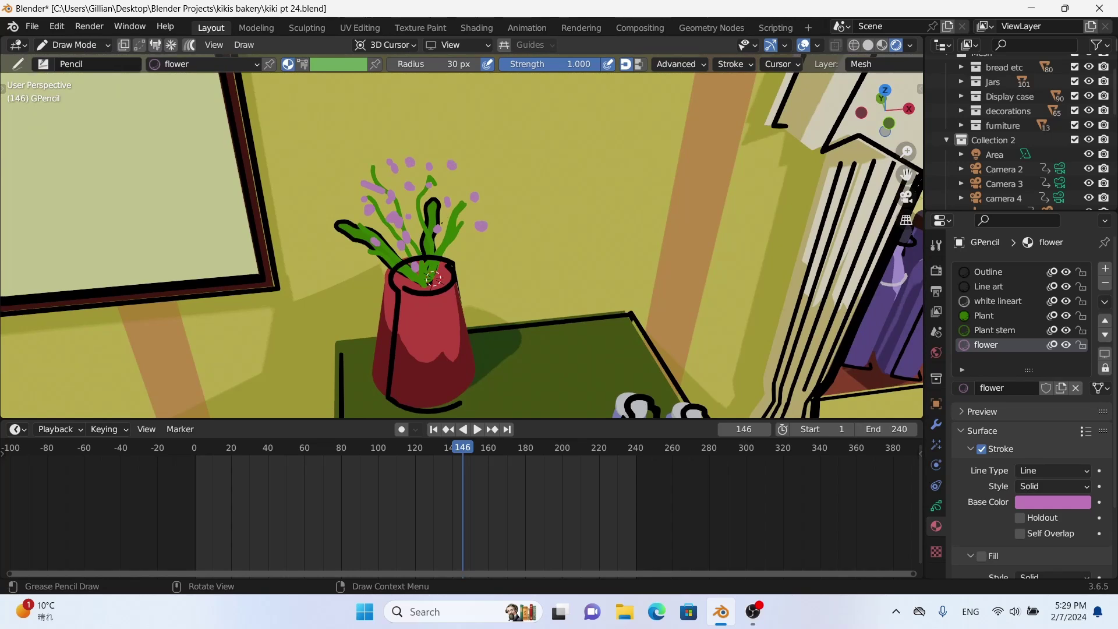
mouse_move(337, 292)
middle_mouse_down()
mouse_move(365, 223)
mouse_move(389, 260)
middle_mouse_up()
key("KP_0")
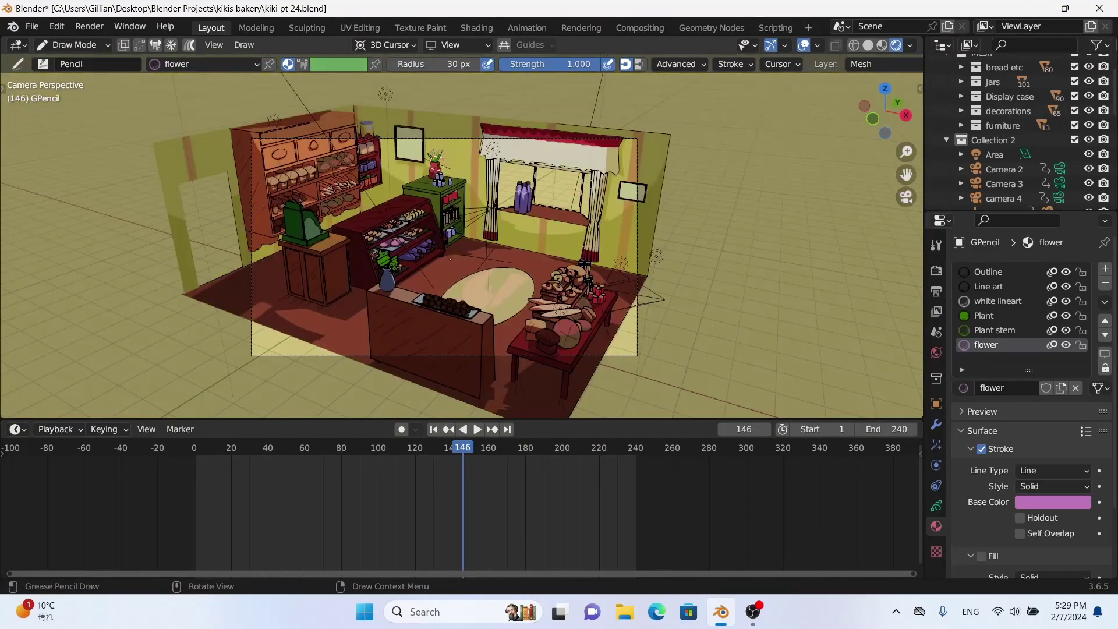
- Switch to the white lineart material with Surface stroke placement, framing the cash register
middle_click_drag(50, 254, 233, 256)
left_click(997, 301)
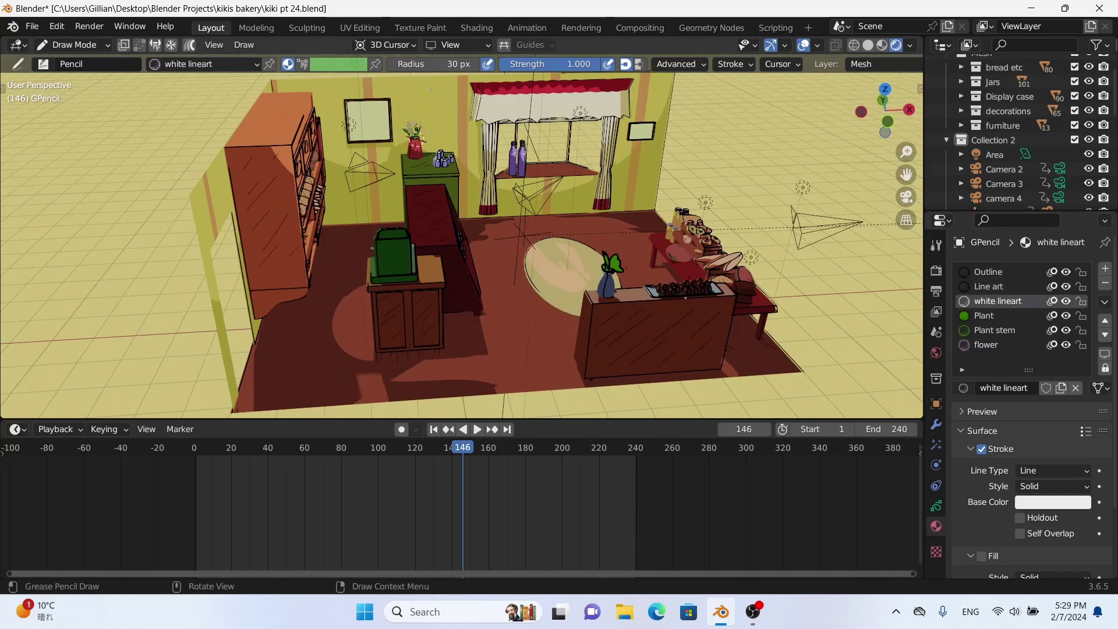
mouse_move(349, 250)
middle_mouse_down()
mouse_move(369, 257)
mouse_move(151, 215)
middle_mouse_up()
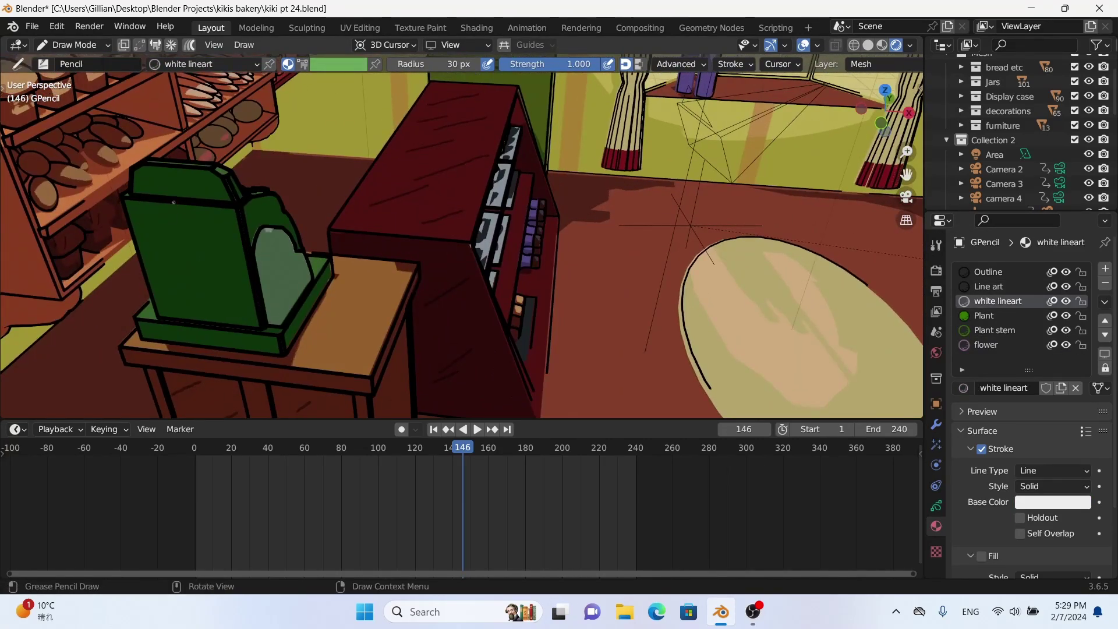
middle_click_drag(173, 202, 302, 263)
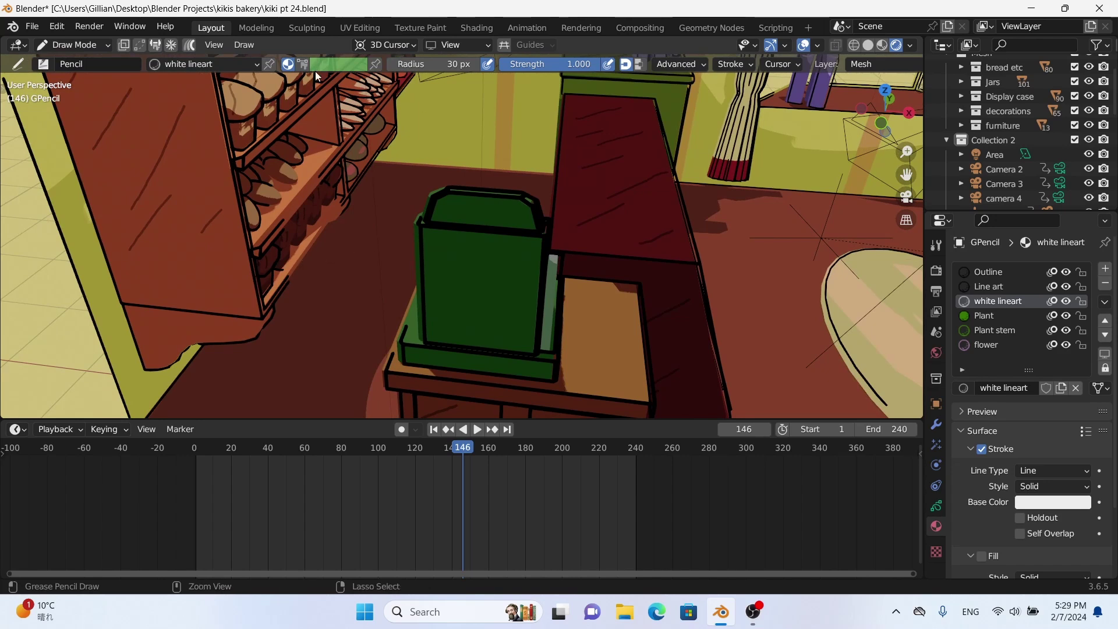
left_click(386, 45)
left_click(367, 118)
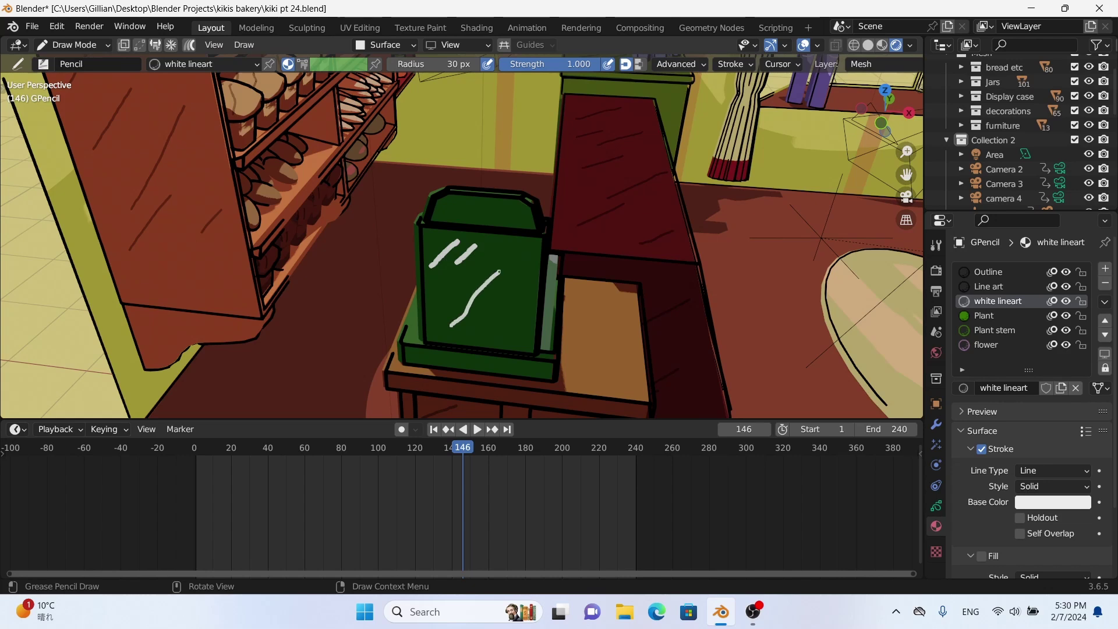
- Draw three diagonal white glare streaks across the cash register's front
key("ctrl+z")
left_click_drag(449, 328, 470, 306, "shift")
left_click_drag(520, 258, 521, 258, "shift")
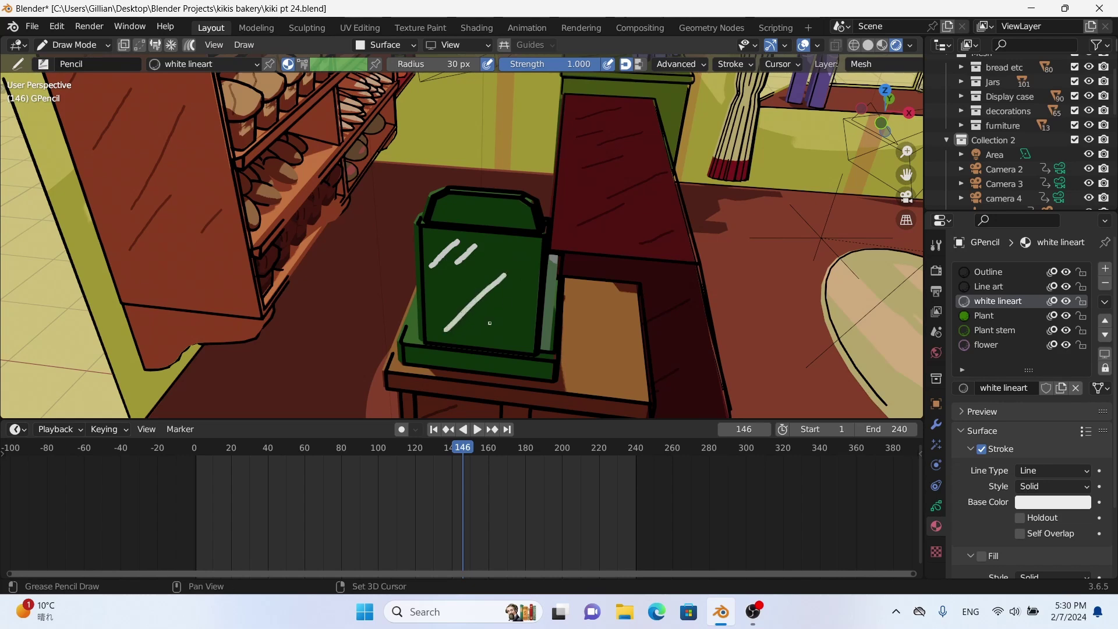
left_click_drag(489, 324, 546, 269, "shift")
left_click_drag(491, 221, 510, 209, "shift")
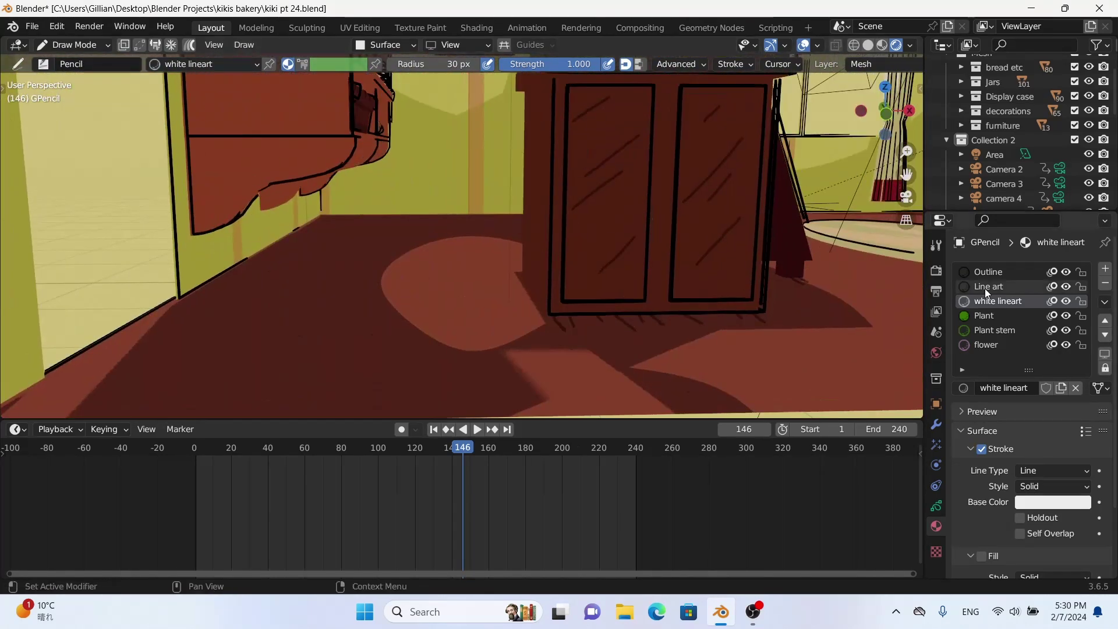
- Switch to the black Line art material, reverting strength from 0.670 to 1.000, and frame the window
left_click(988, 287)
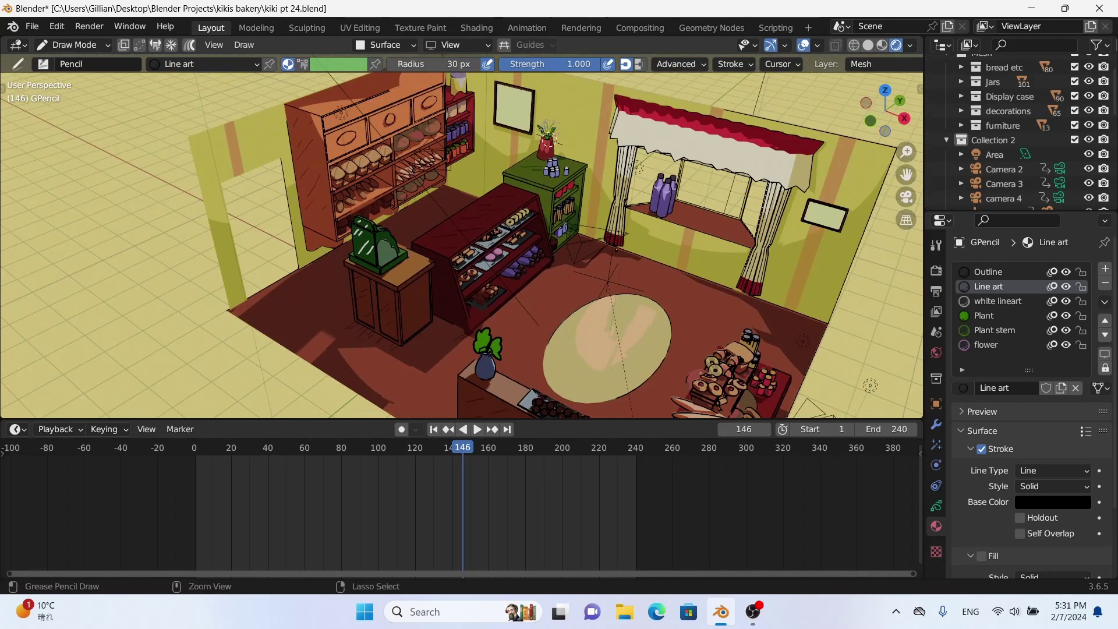
left_click_drag(588, 65, 559, 65)
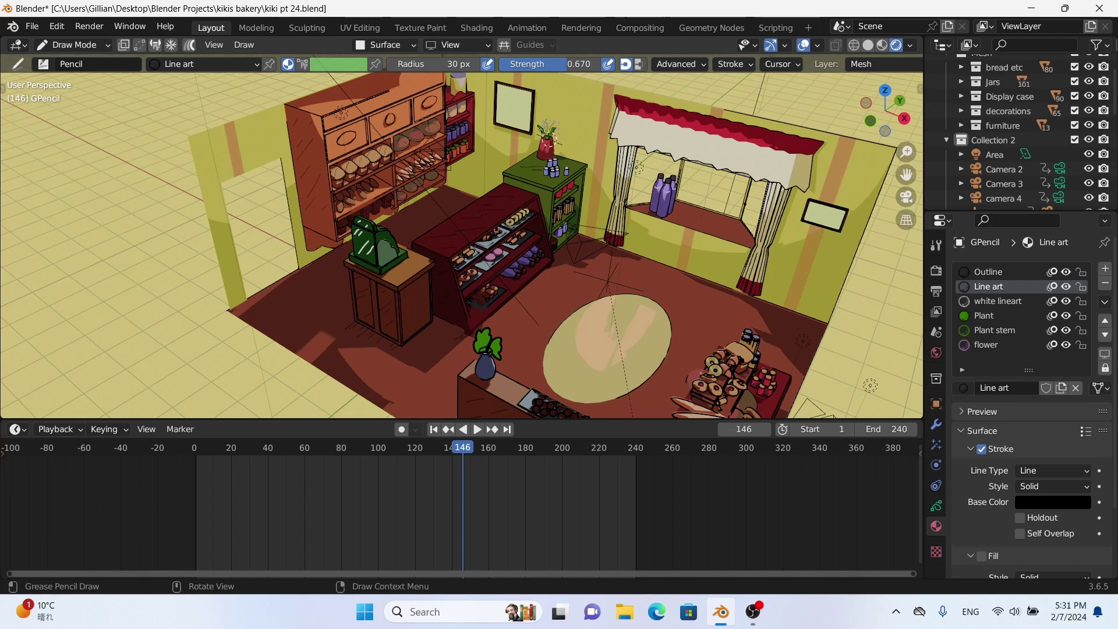
scroll(816, 236, "up", 5)
middle_click_drag(816, 235, 690, 198, "shift")
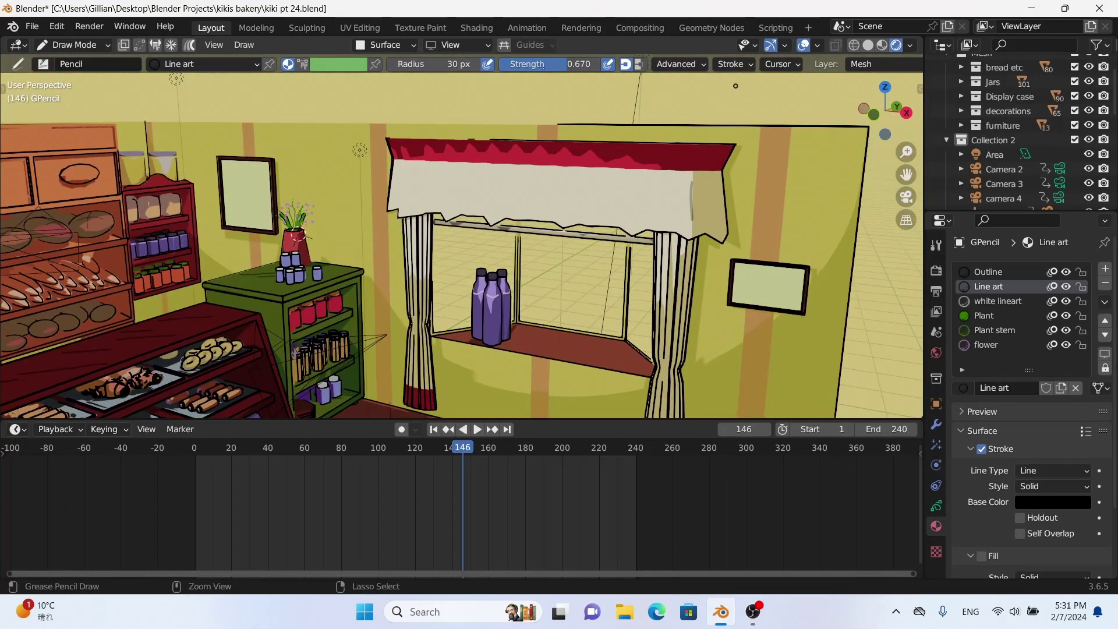
key("ctrl+z")
scroll(359, 150, "down", 4)
scroll(538, 166, "up", 4)
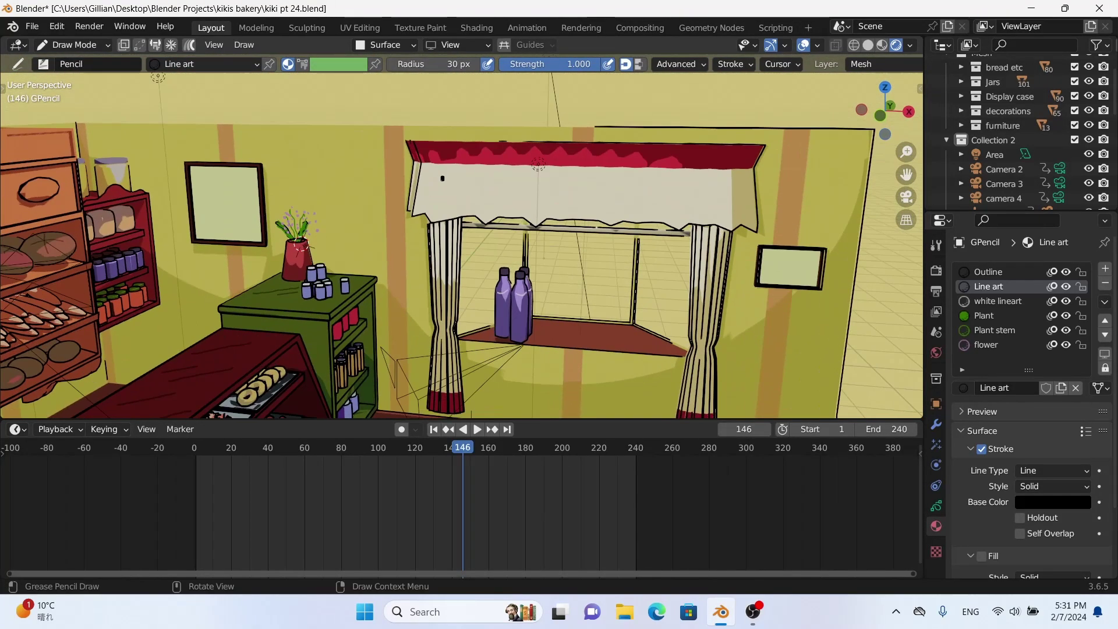
key("ctrl+z")
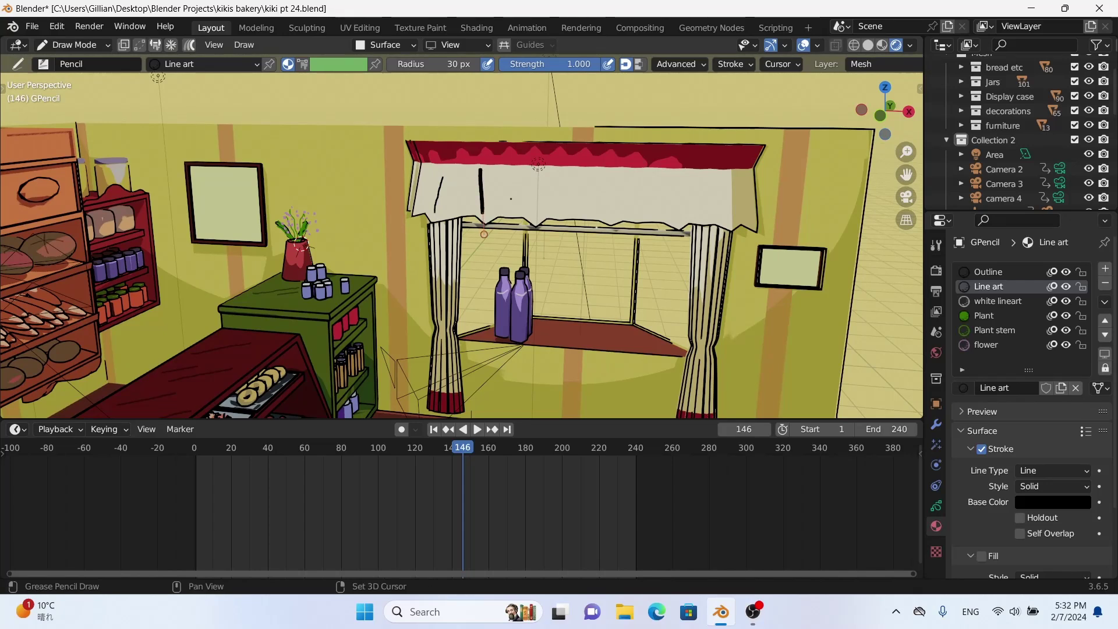
middle_click_drag(538, 165, 400, 120)
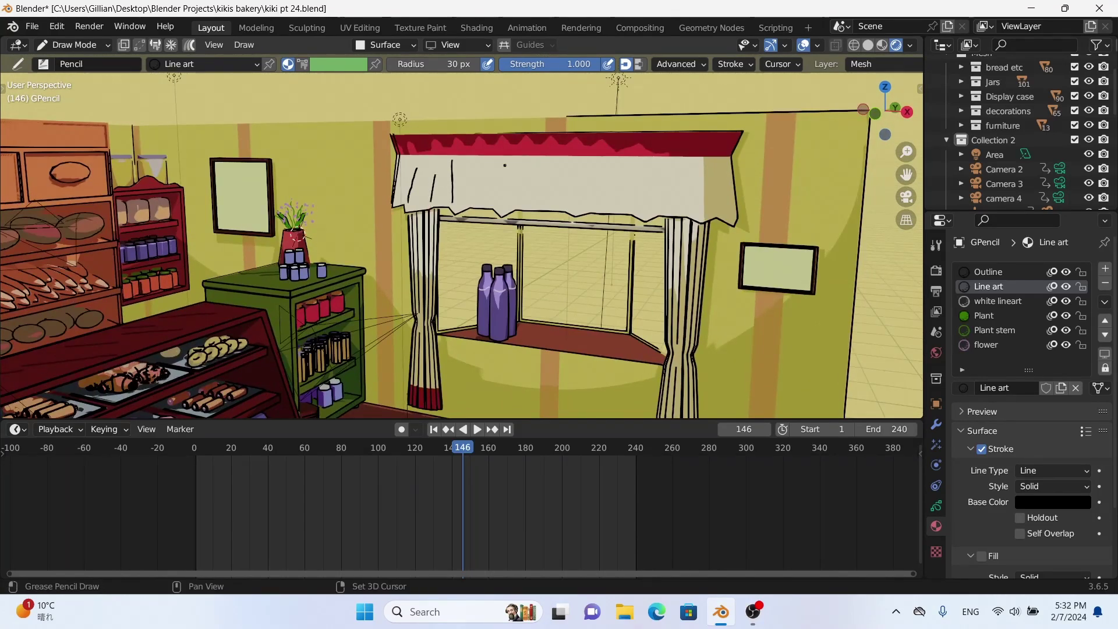
- Draw three vertical black fold lines down the curtain valance
left_click_drag(641, 170, 643, 219)
left_click_drag(700, 166, 702, 226)
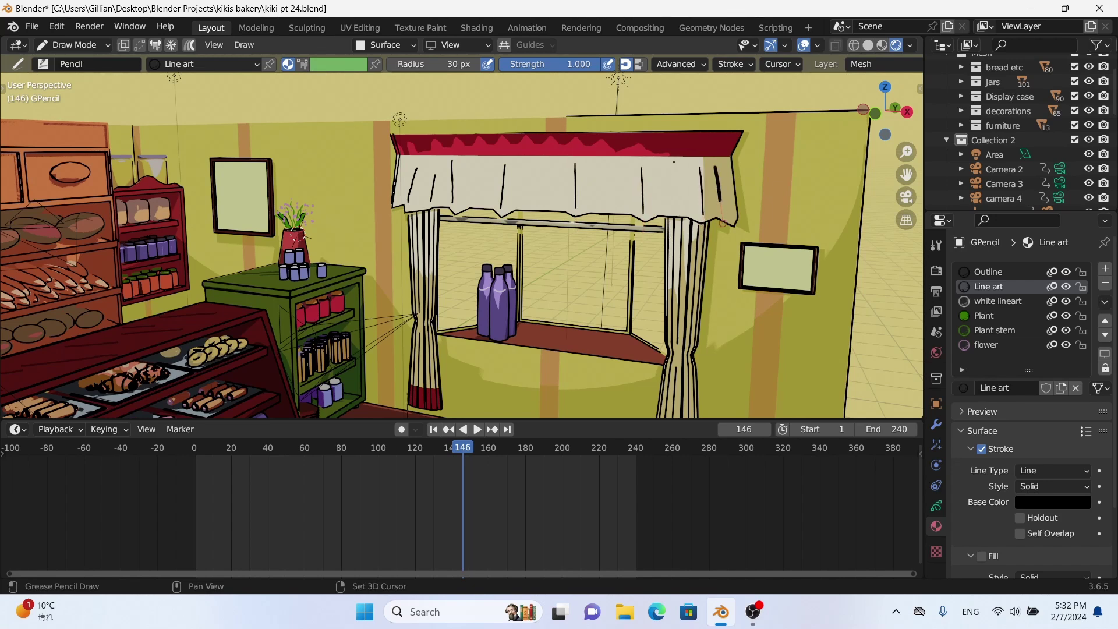
left_click_drag(674, 162, 674, 214)
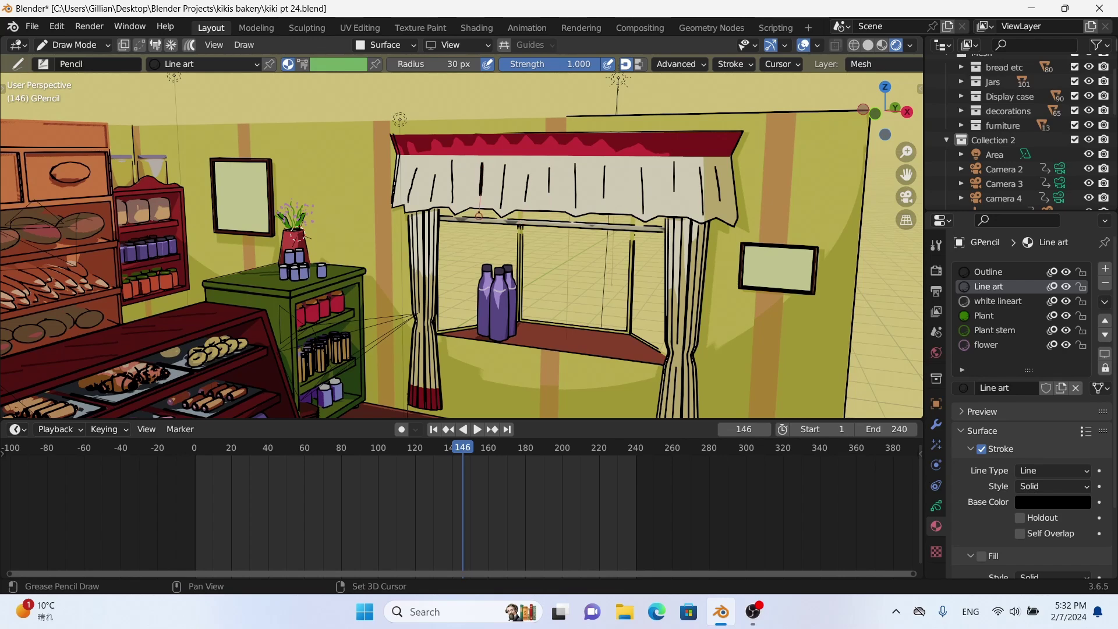
mouse_move(482, 164)
middle_mouse_down()
mouse_move(419, 145)
mouse_move(521, 236)
middle_mouse_up()
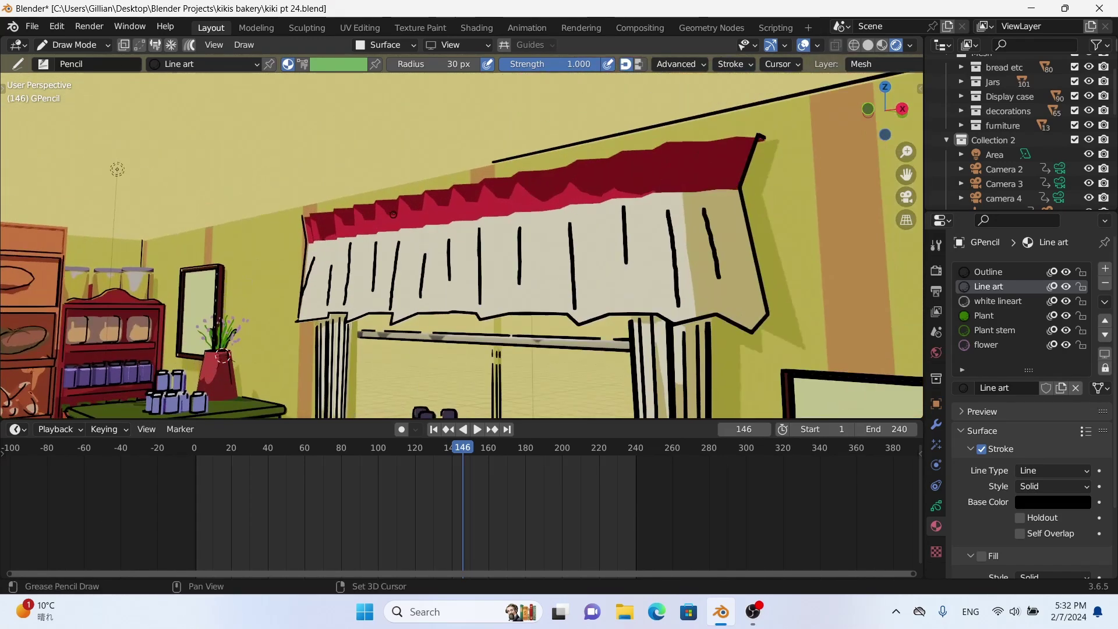
scroll(521, 236, "up", 1)
left_click_drag(521, 236, 525, 201)
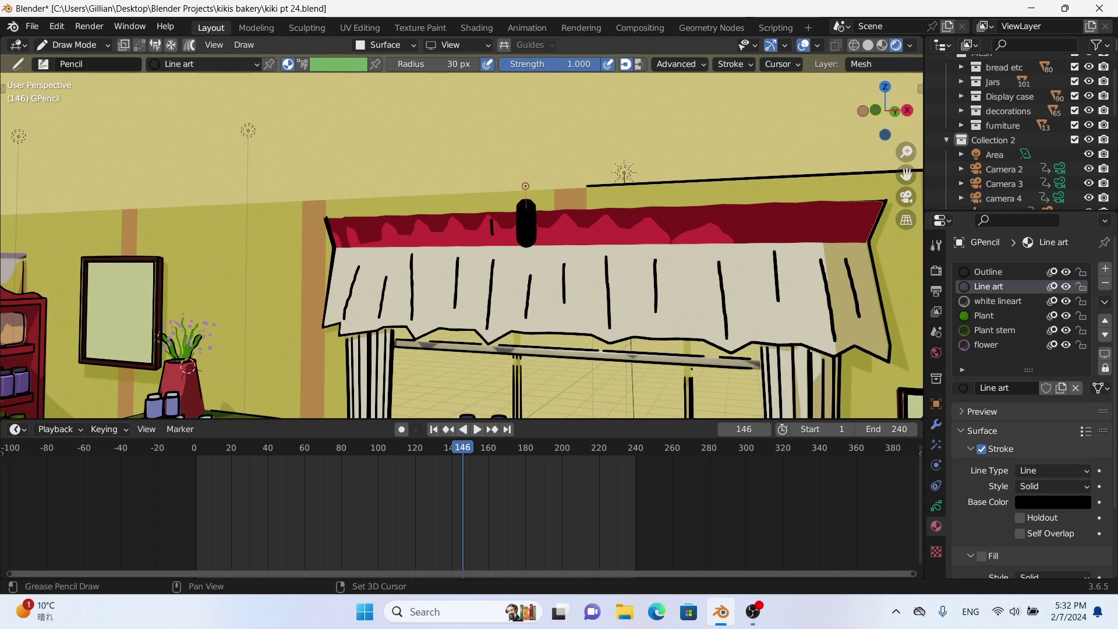
key("ctrl+z")
- Add short marks on the red top band and fold lines at the valance's right end
left_click(527, 239)
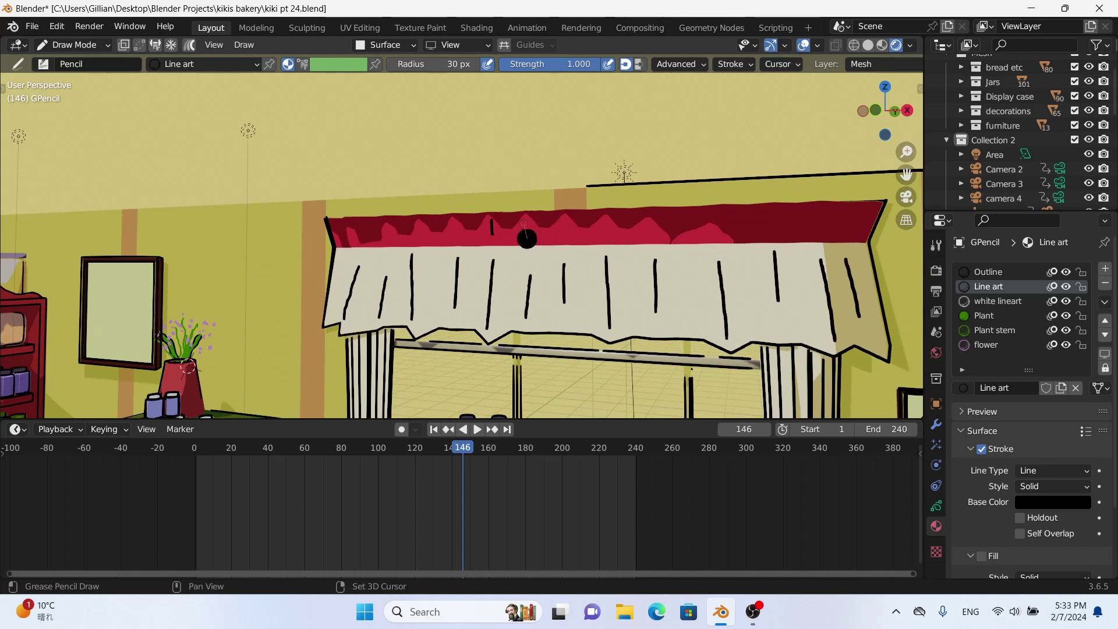
left_click_drag(606, 220, 606, 239)
left_click(714, 236)
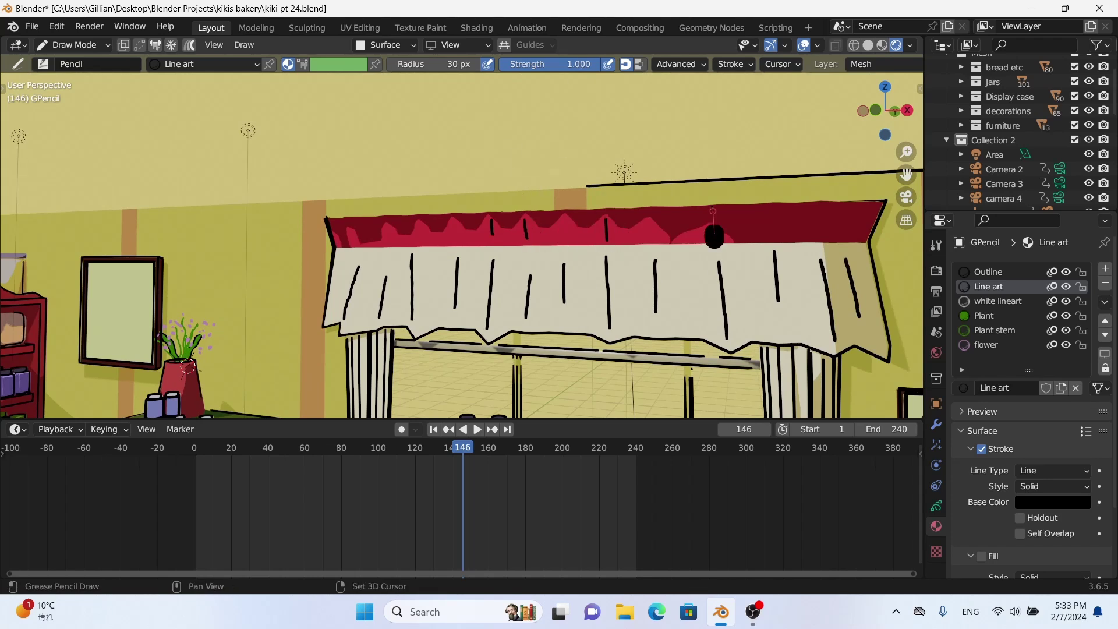
left_click_drag(821, 244, 824, 178)
key("ctrl+z")
middle_click_drag(824, 177, 801, 327)
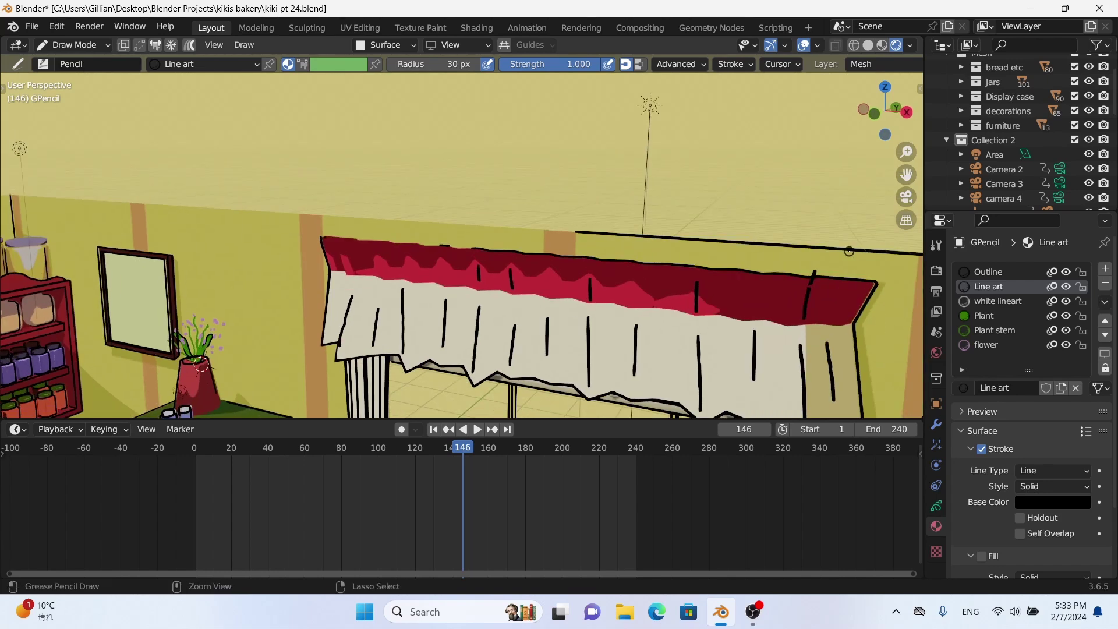
left_click_drag(801, 326, 810, 279)
left_click_drag(836, 320, 863, 272)
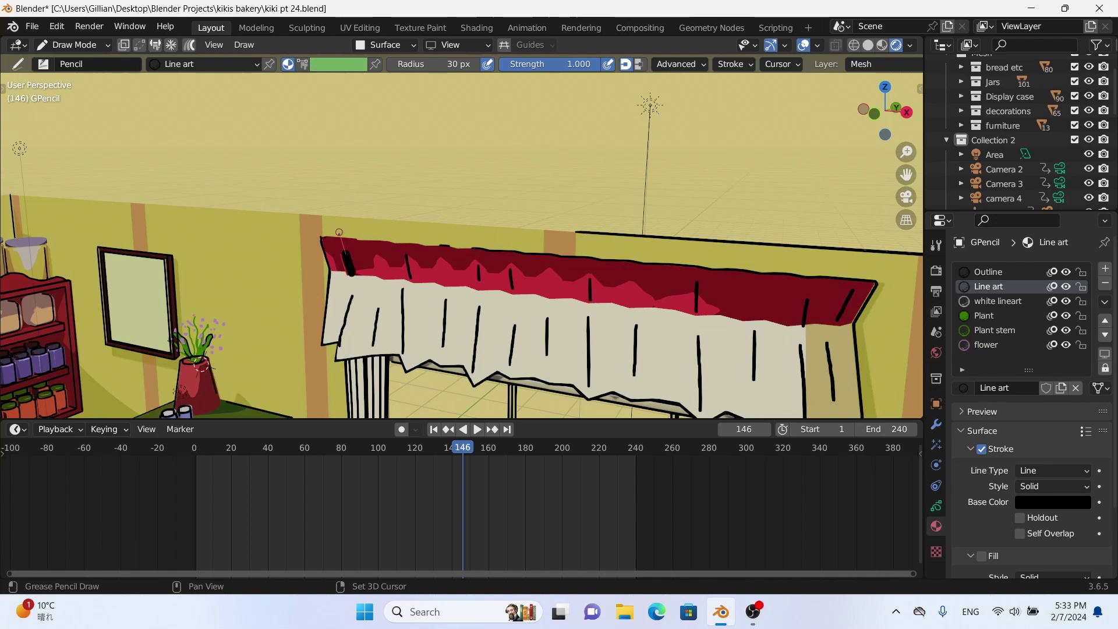
middle_click_drag(339, 233, 374, 233)
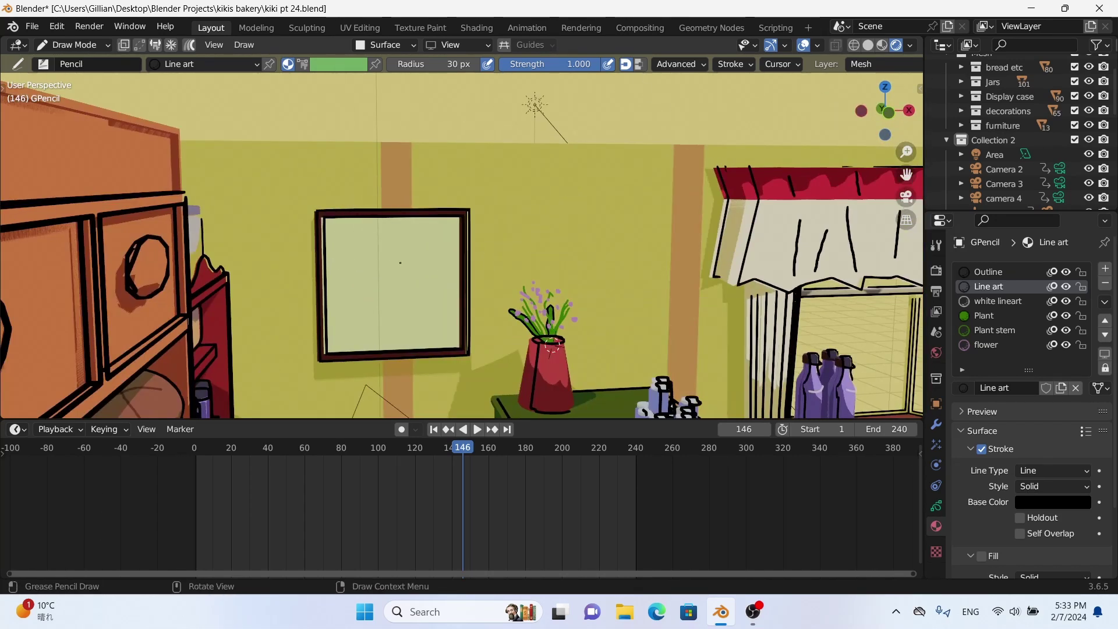
- Draw black diagonal glare lines inside both framed wall pictures
left_click_drag(339, 267, 375, 233)
left_click_drag(345, 325, 398, 269)
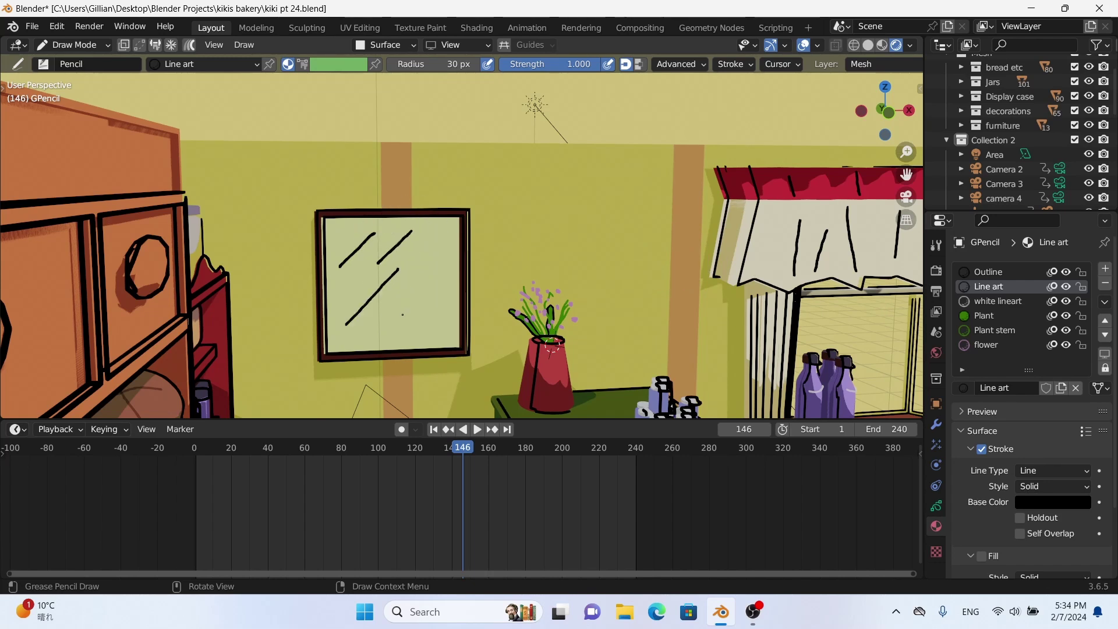
left_click_drag(402, 315, 401, 311)
middle_click_drag(401, 311, 368, 230)
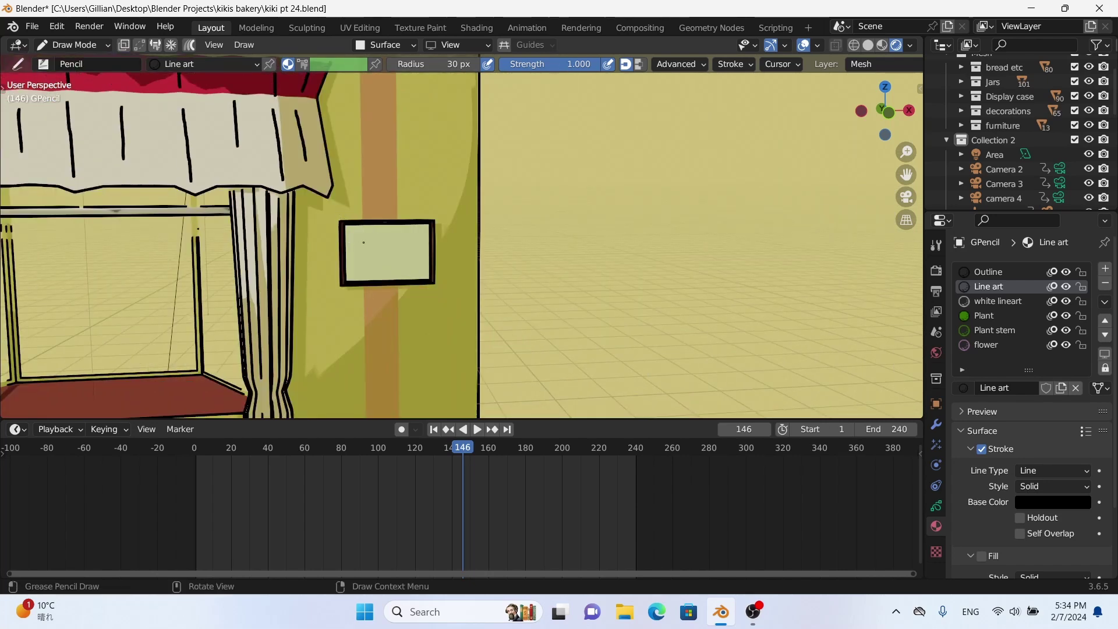
left_click_drag(348, 245, 368, 230)
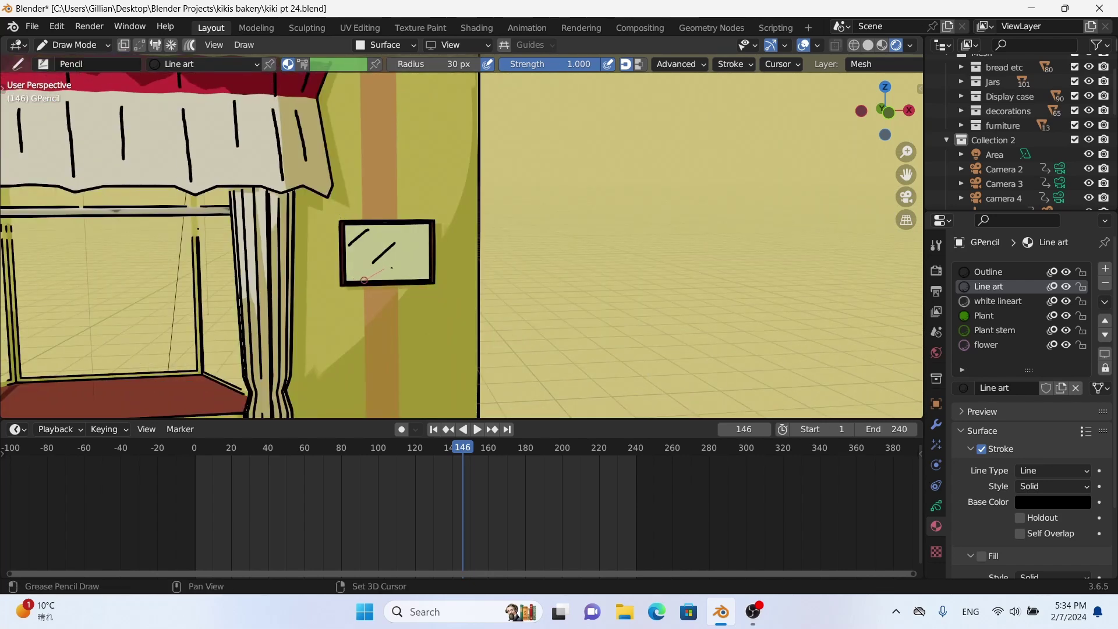
- Zoom out over the whole bakery and make white lineart the active material
scroll(364, 280, "down", 5)
mouse_move(364, 279)
middle_mouse_down()
mouse_move(431, 167)
mouse_move(407, 203)
mouse_move(414, 234)
mouse_move(238, 248)
middle_mouse_up()
key("u")
scroll(407, 221, "up", 5)
- Draw vertical white highlights on five red jars
scroll(276, 294, "down", 3)
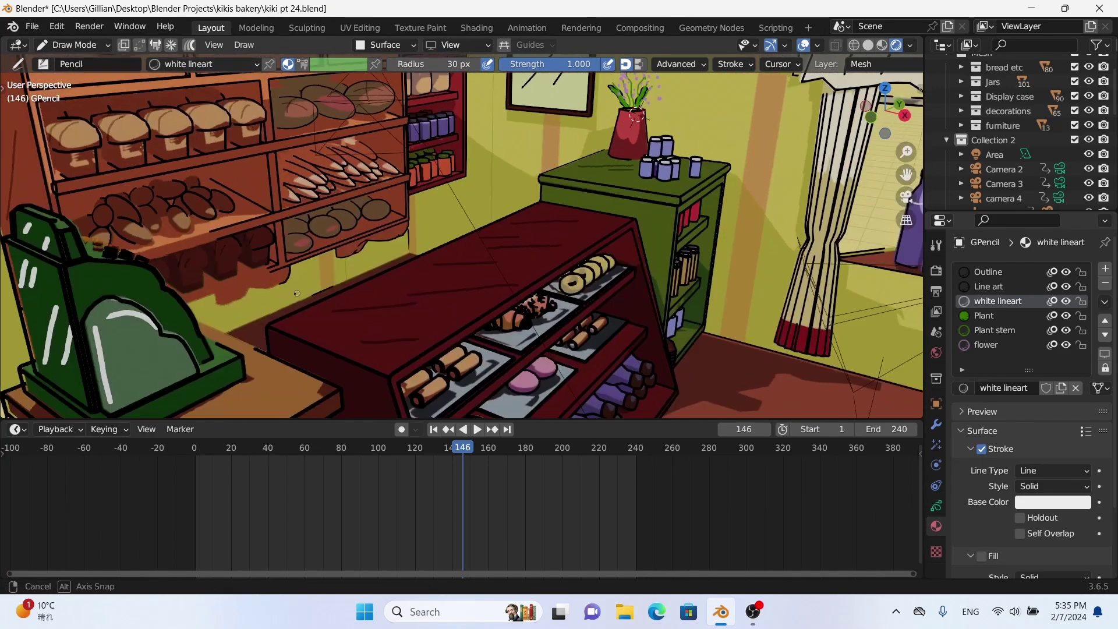
middle_click_drag(276, 294, 301, 276)
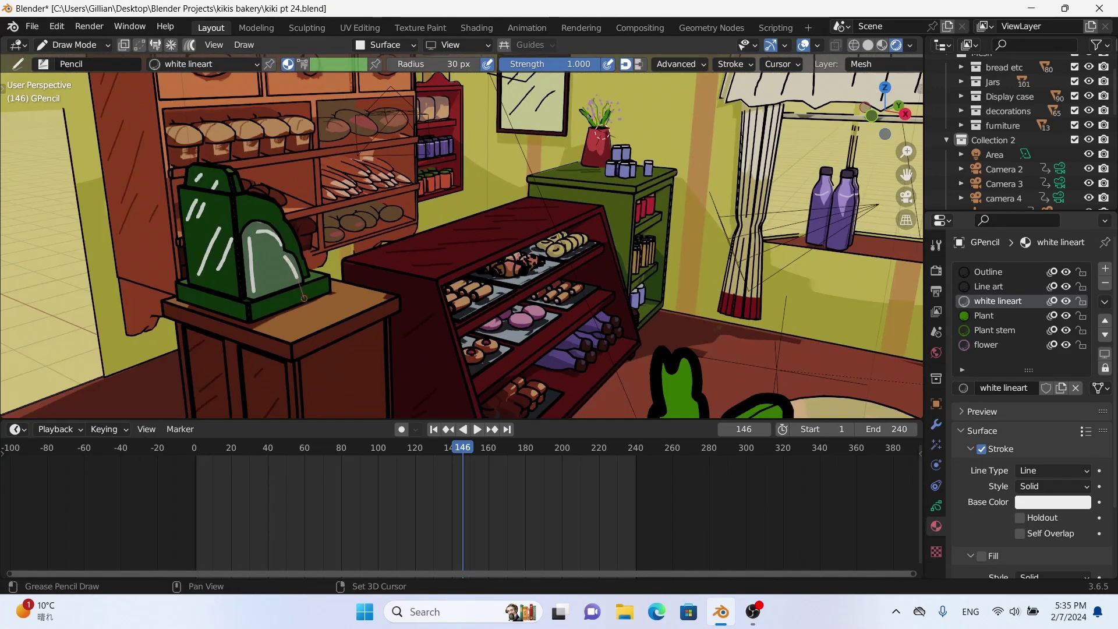
middle_click_drag(274, 235, 722, 244)
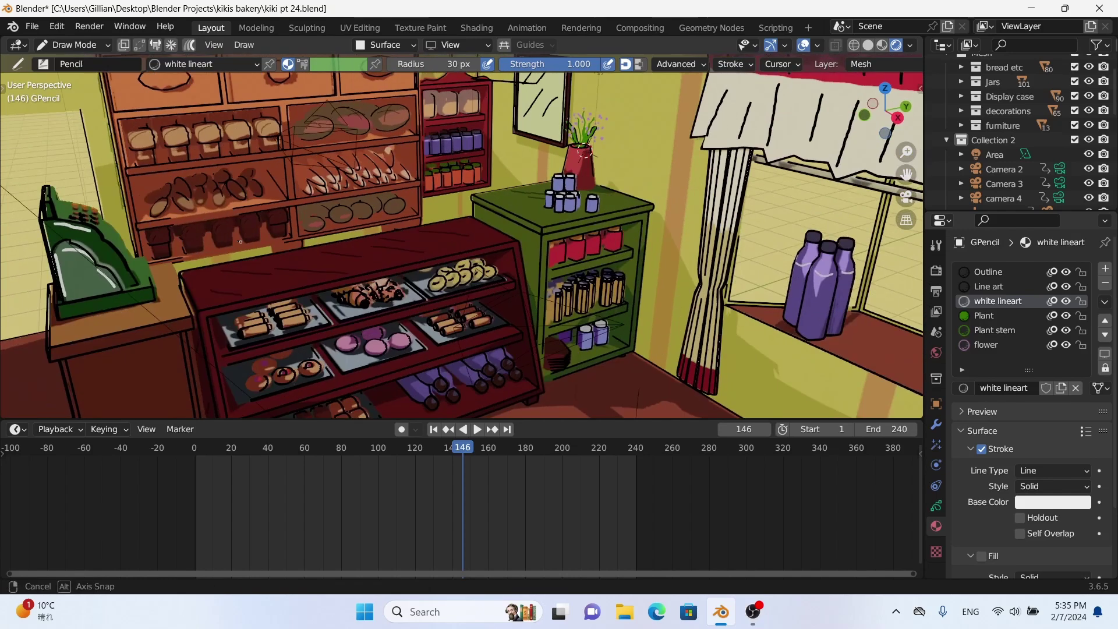
scroll(600, 233, "up", 5)
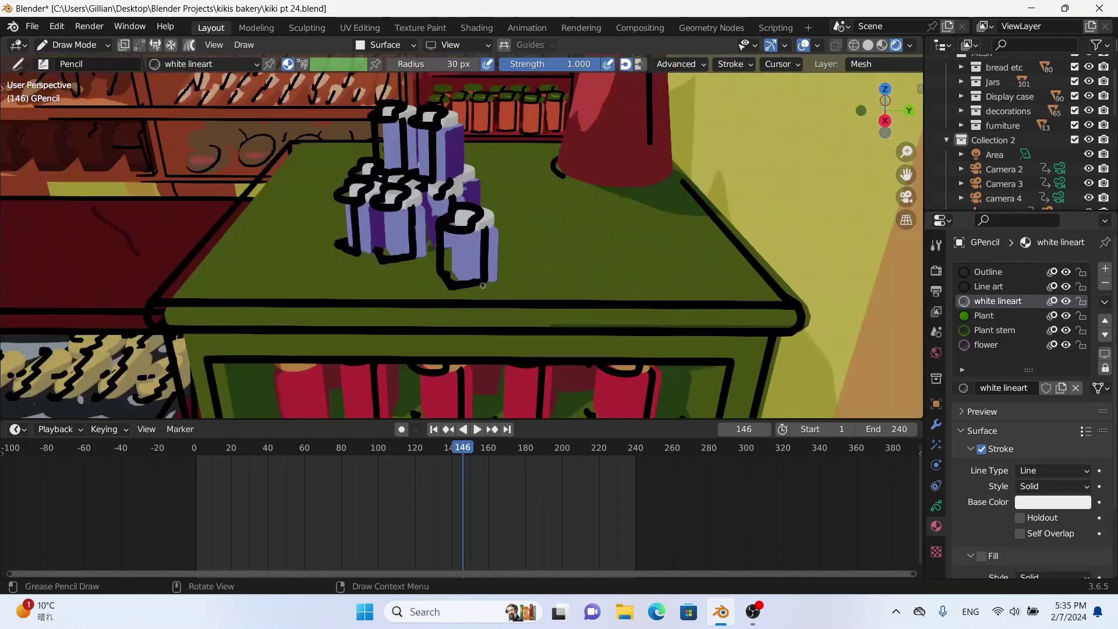
scroll(600, 233, "up", 2)
left_click_drag(568, 232, 563, 282)
left_click_drag(659, 227, 654, 282)
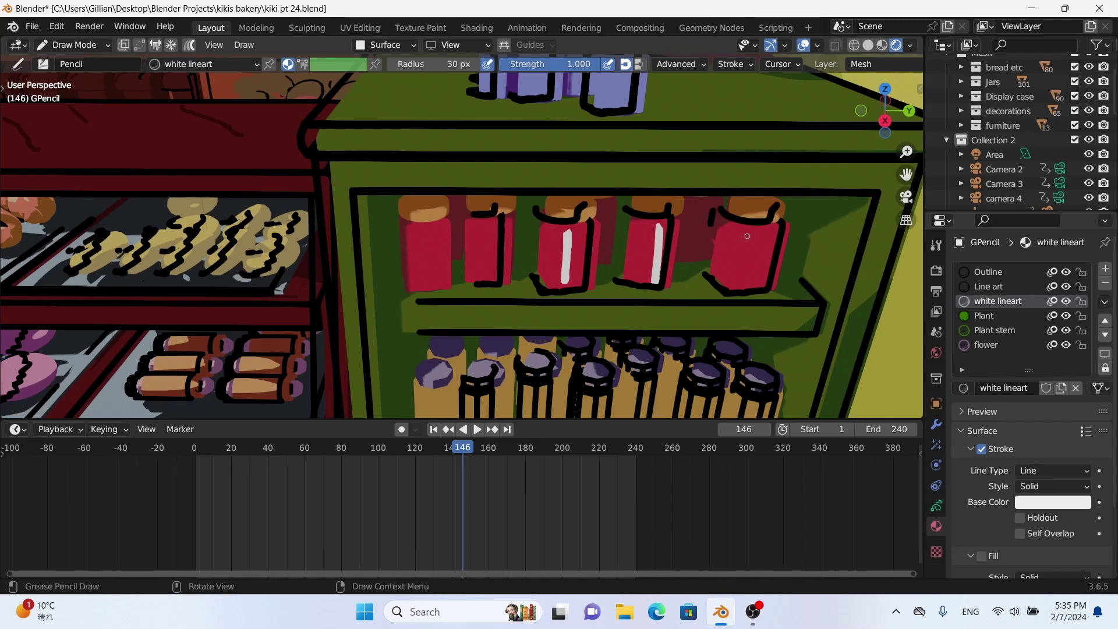
left_click_drag(747, 233, 744, 282)
left_click_drag(434, 233, 436, 280)
left_click_drag(496, 221, 496, 271)
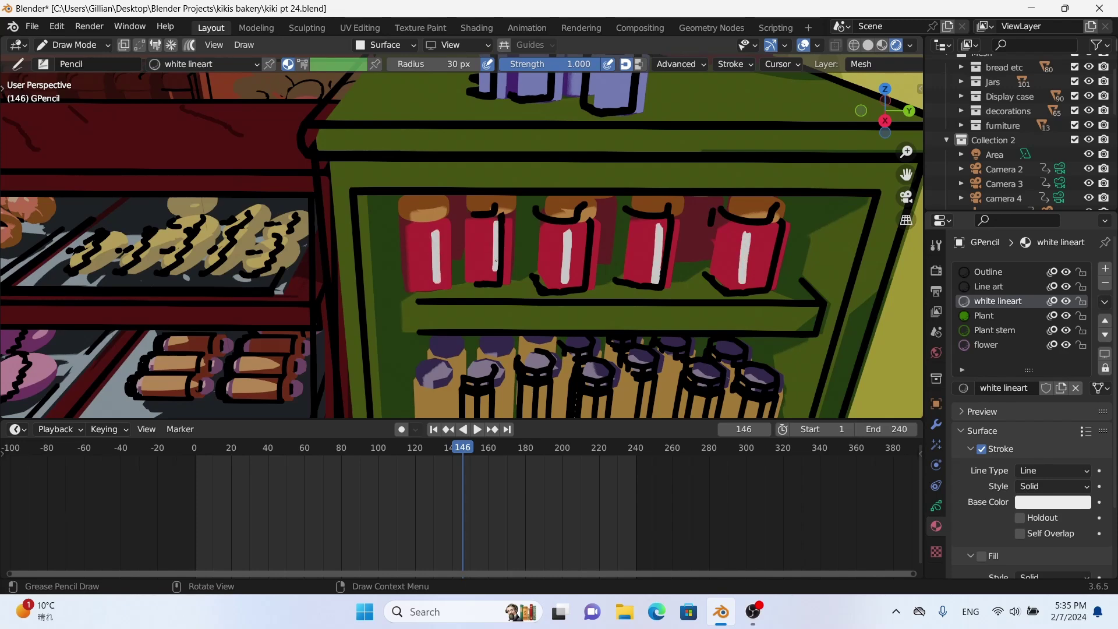
- Highlight the purple jars, redrawing a J-shaped stroke as a straight line
scroll(524, 244, "down", 3)
scroll(553, 232, "down", 4)
scroll(575, 217, "up", 3)
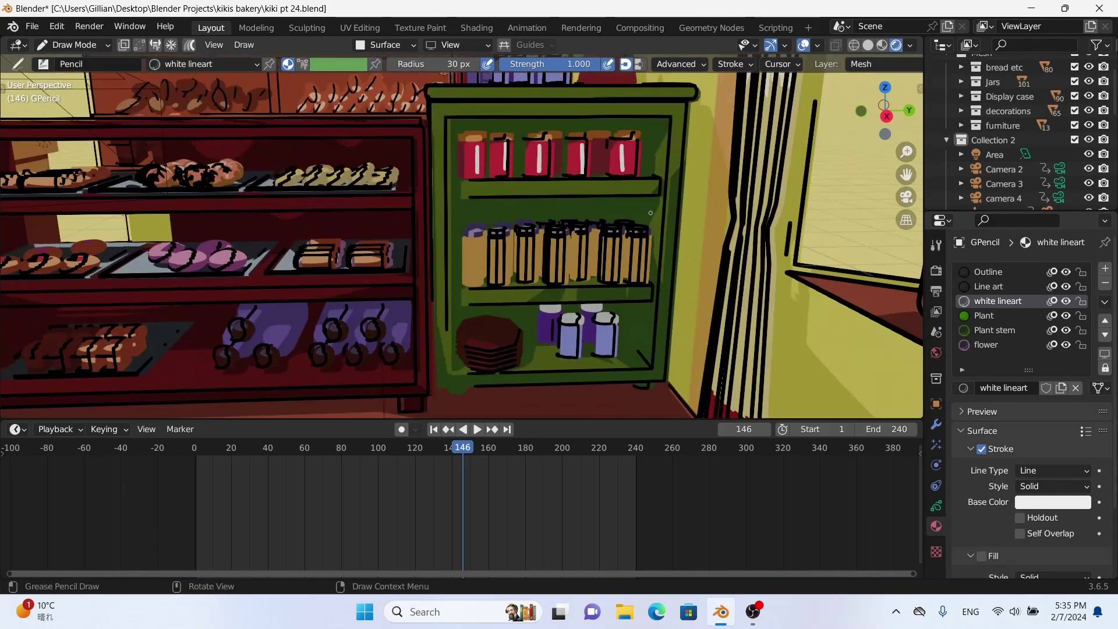
scroll(582, 221, "up", 2)
scroll(612, 227, "up", 4)
left_click_drag(700, 220, 661, 306)
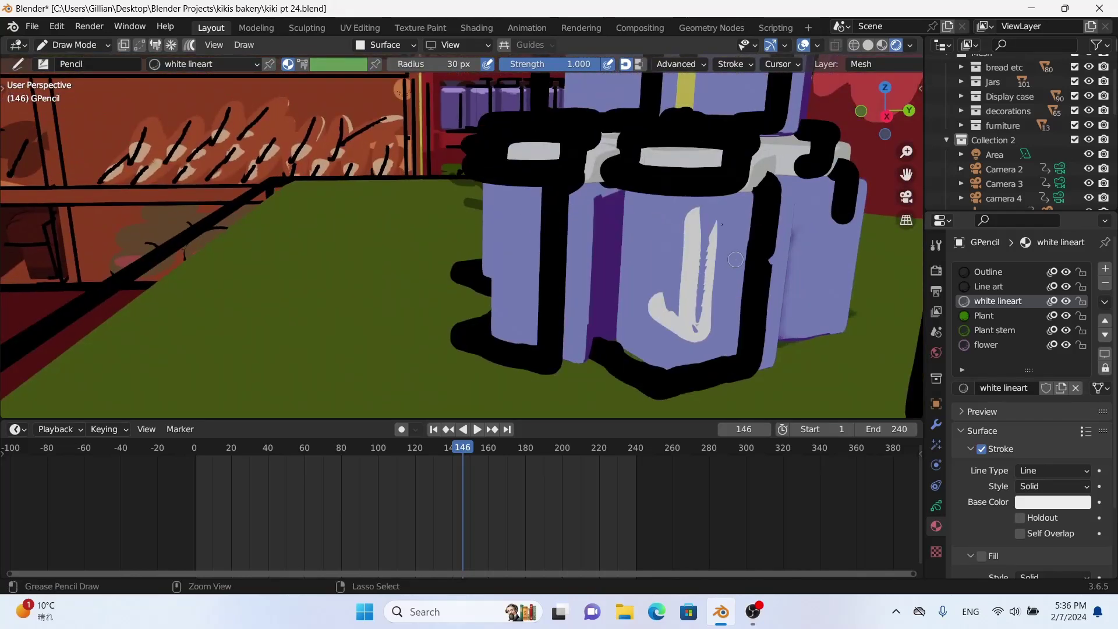
key("ctrl+z")
left_click_drag(713, 210, 716, 331)
left_click_drag(583, 196, 568, 334)
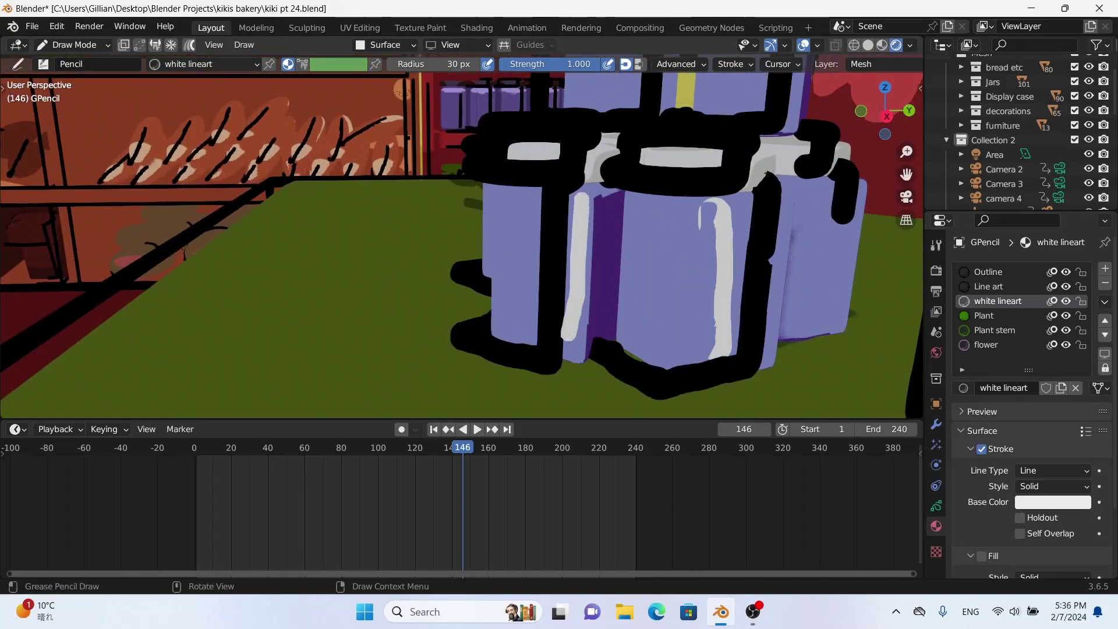
- Add thin highlights to the remaining purple jars, redrawing one more cleanly
scroll(766, 173, "down", 4)
left_click_drag(596, 271, 597, 336)
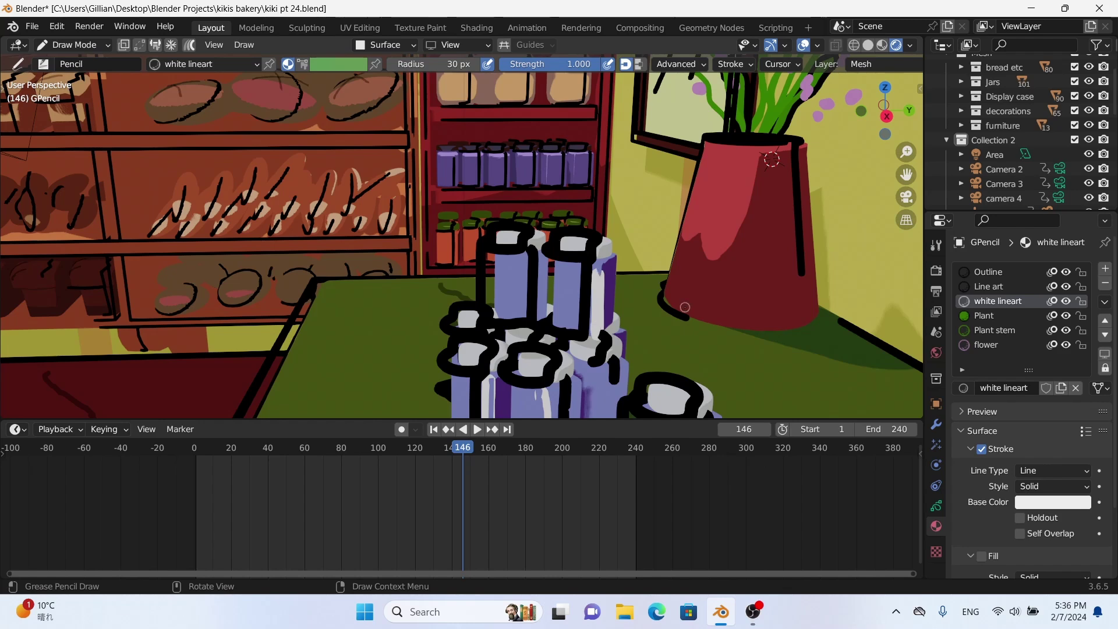
key("ctrl+z")
left_click_drag(594, 266, 592, 308)
left_click_drag(524, 259, 522, 304)
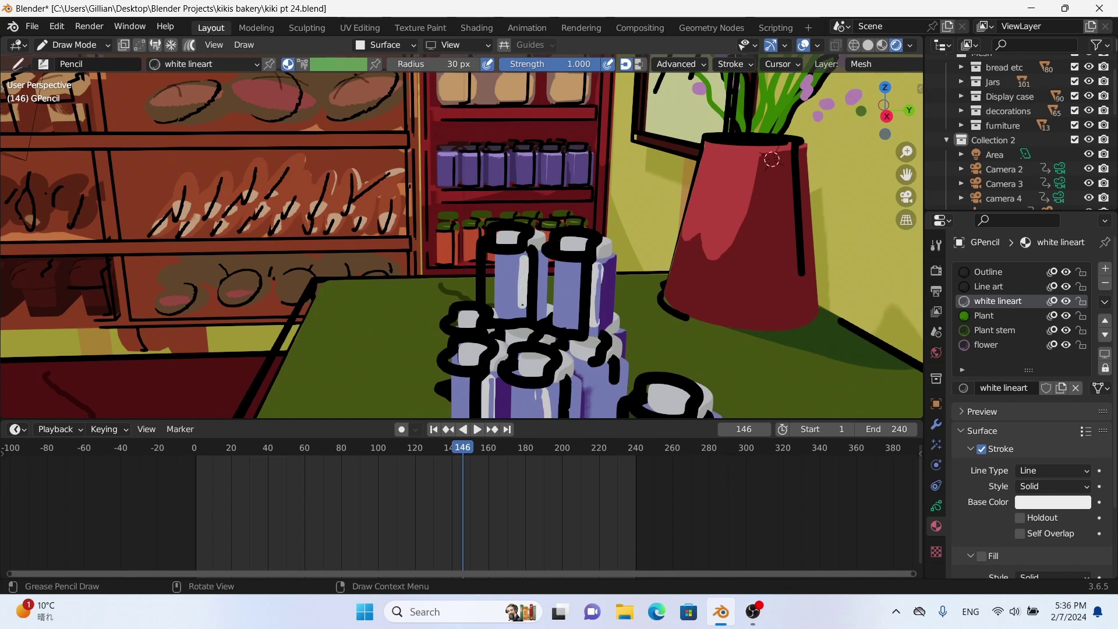
scroll(659, 207, "down", 5)
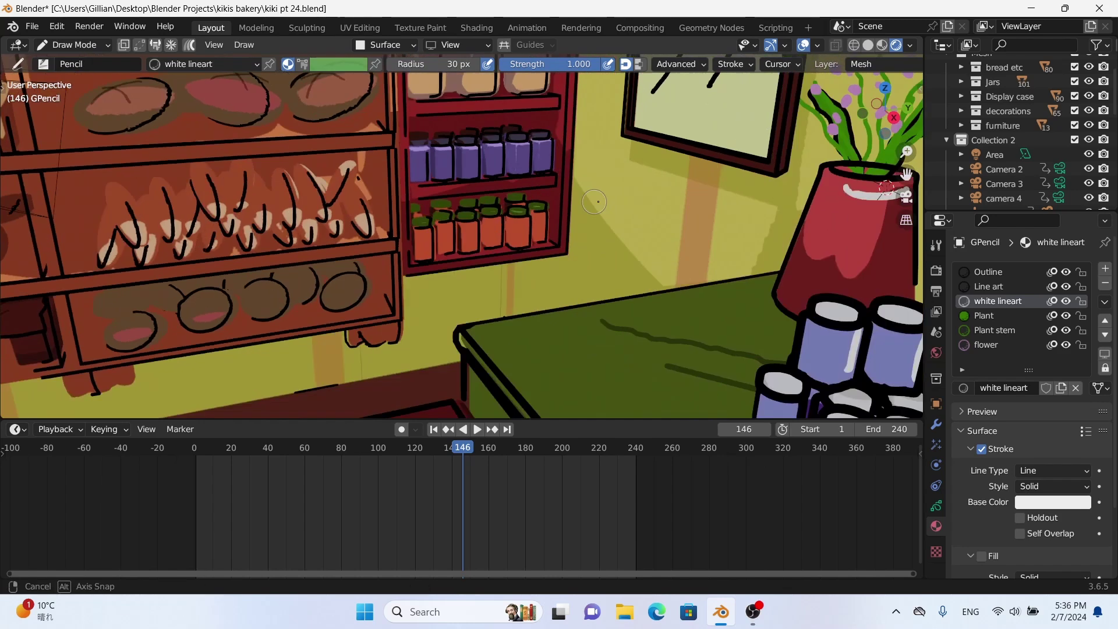
- Add white highlights to the stacked red jars on the table
middle_click_drag(659, 208, 582, 245)
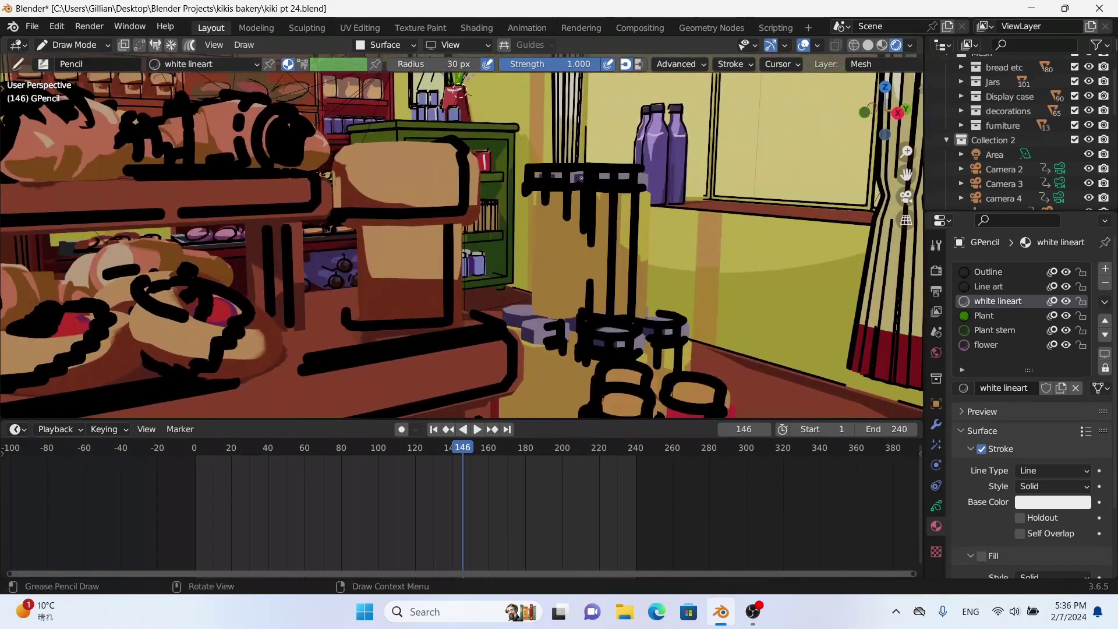
scroll(466, 232, "up", 5)
left_click_drag(441, 166, 440, 217)
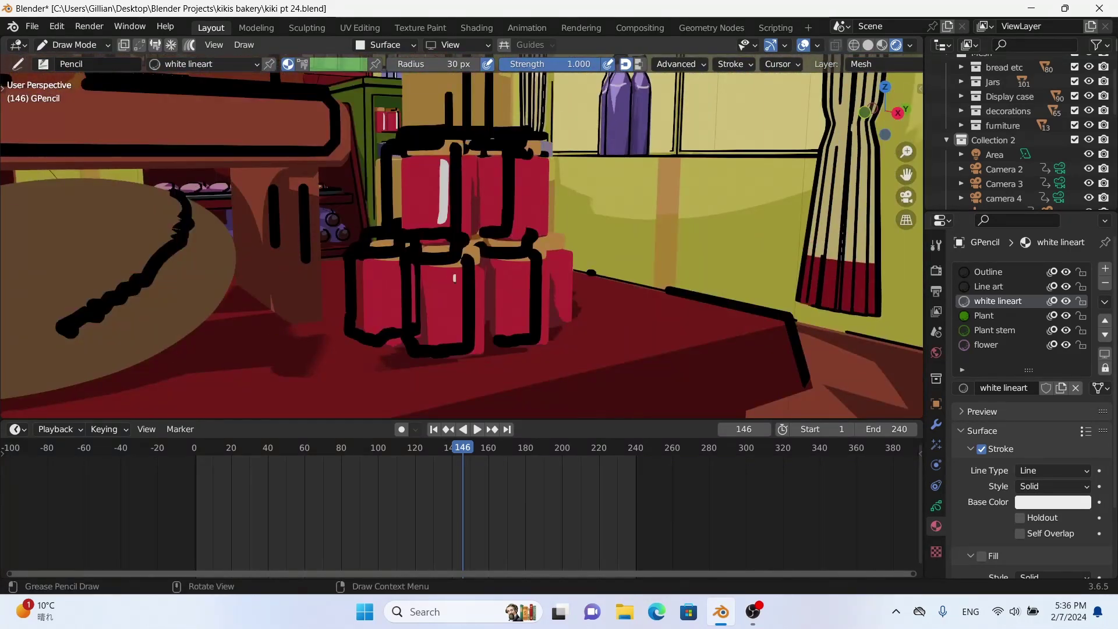
left_click_drag(522, 267, 523, 328)
left_click_drag(523, 162, 523, 223)
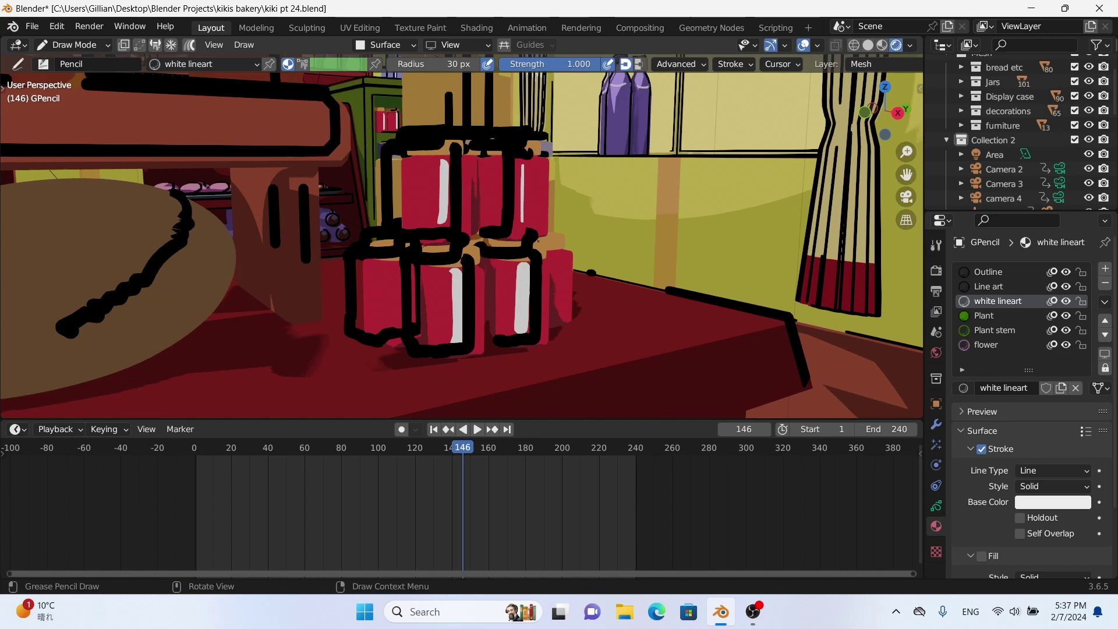
scroll(523, 224, "down", 4)
mouse_move(522, 224)
middle_mouse_down()
mouse_move(551, 267)
mouse_move(408, 162)
mouse_move(36, 306)
middle_mouse_up()
scroll(394, 184, "down", 5)
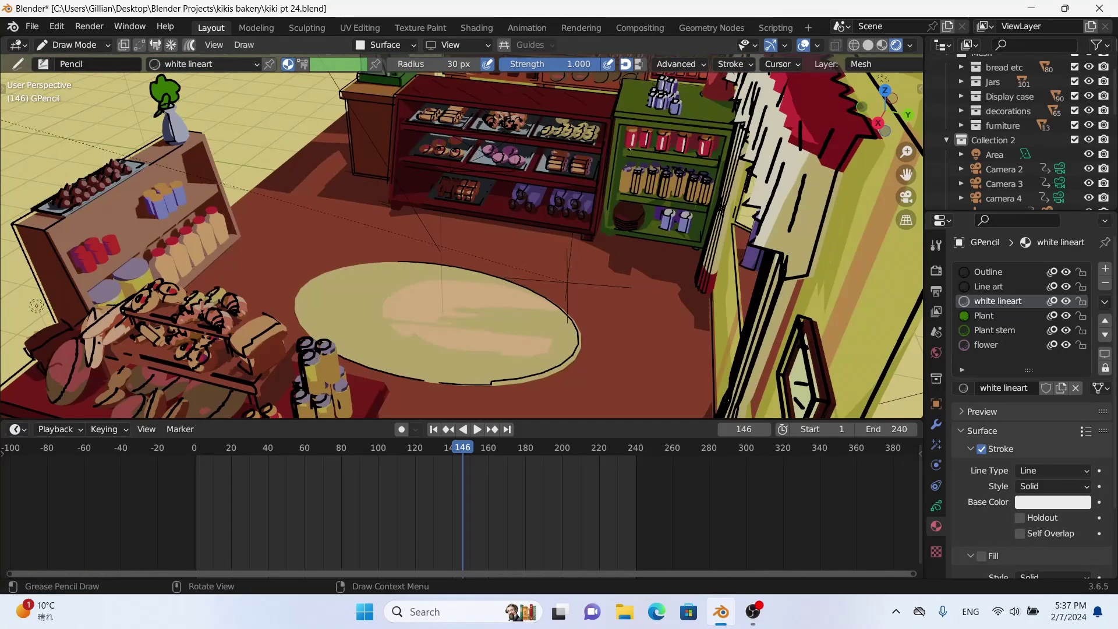
- Switch back to the black Line art material at 0.705 strength in Front Orthographic view
scroll(36, 306, "down", 2)
scroll(725, 182, "down", 2)
scroll(725, 181, "down", 2)
scroll(724, 182, "up", 6)
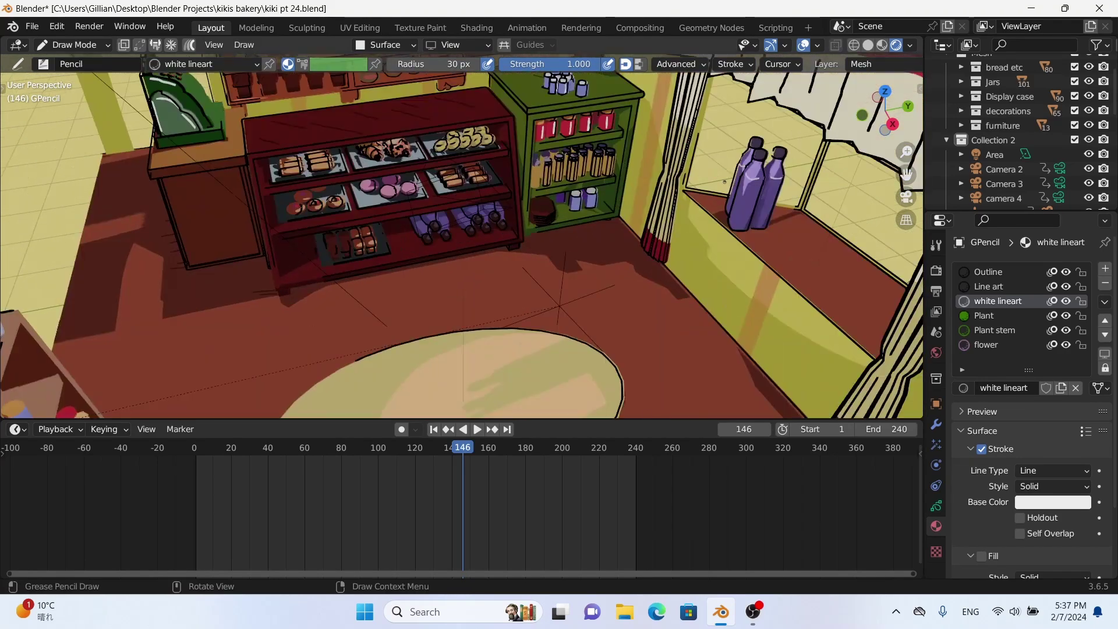
left_click(987, 286)
mouse_move(724, 182)
middle_mouse_down()
mouse_move(524, 233)
mouse_move(564, 71)
middle_mouse_up()
scroll(524, 232, "up", 3)
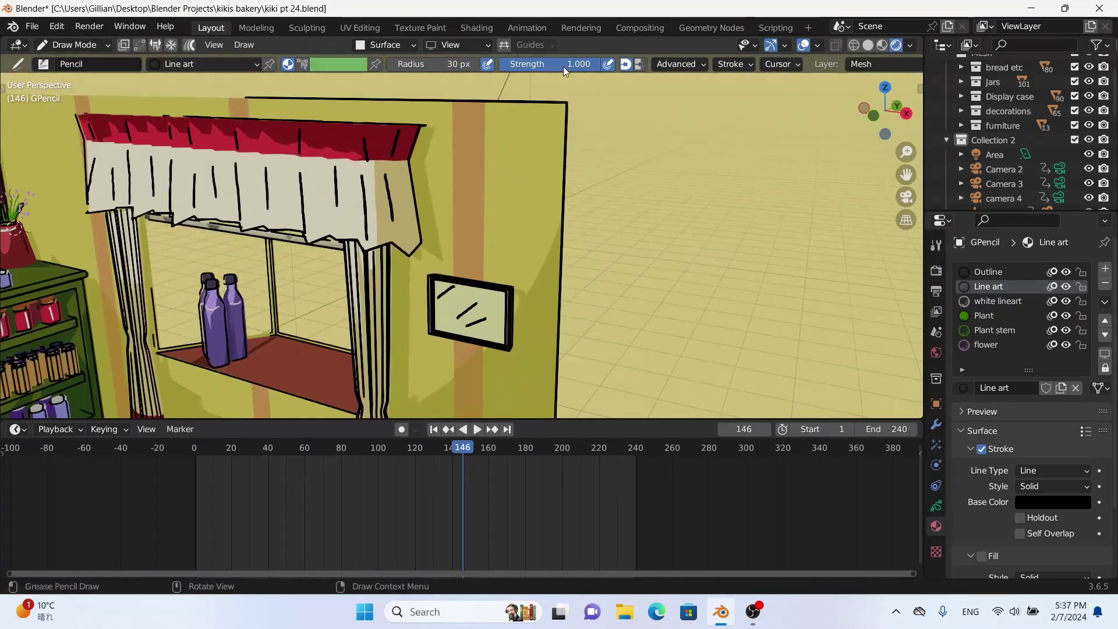
left_click_drag(563, 71, 534, 71)
left_click(873, 115)
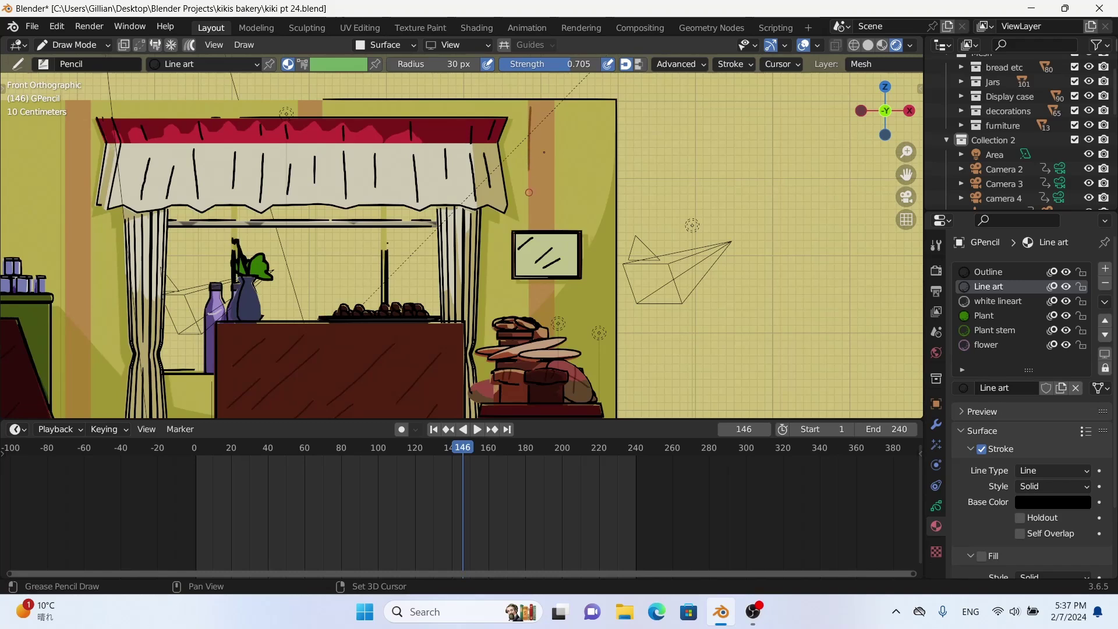
- Draw vertical wood-grain lines down the left wall posts
middle_click_drag(68, 109, 475, 133, "shift")
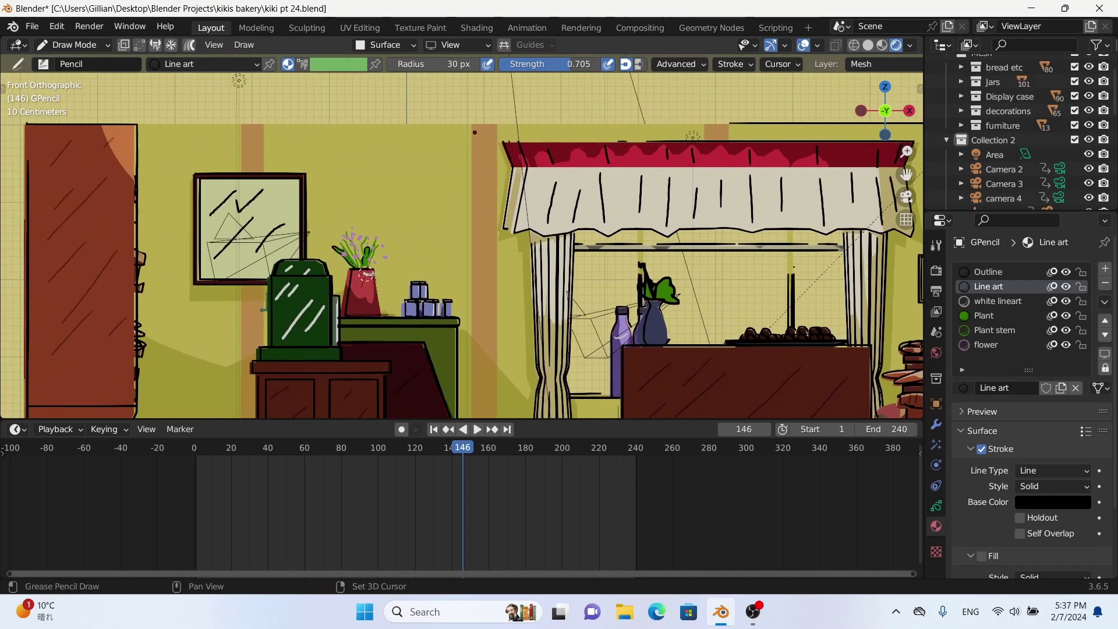
left_click_drag(475, 132, 478, 247)
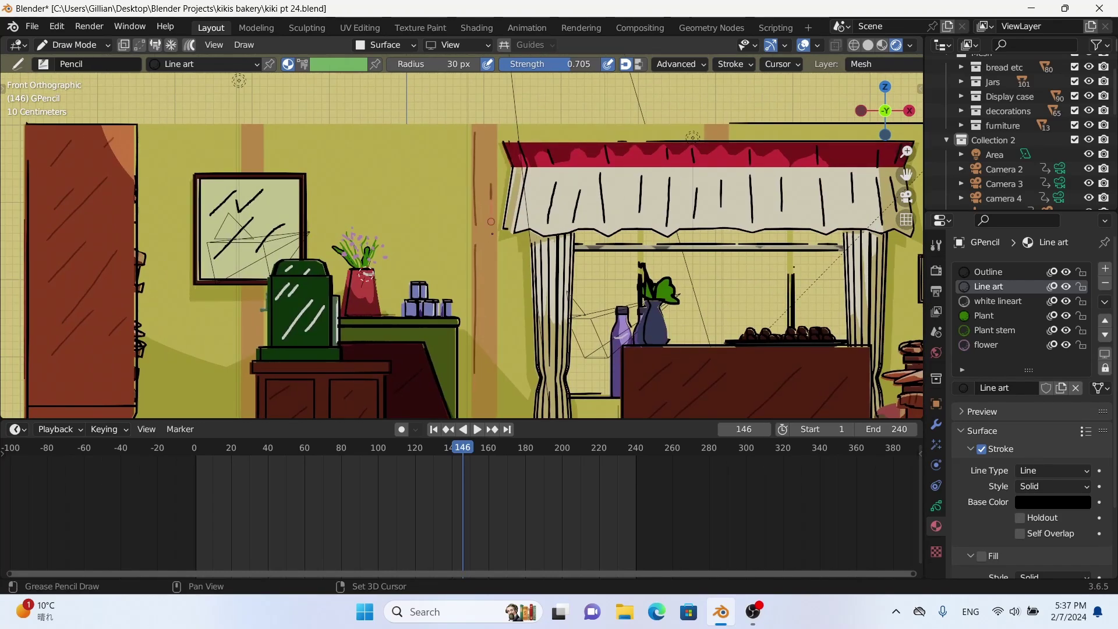
left_click_drag(491, 186, 492, 304)
middle_click_drag(492, 303, 489, 185, "shift")
left_click_drag(482, 188, 483, 279)
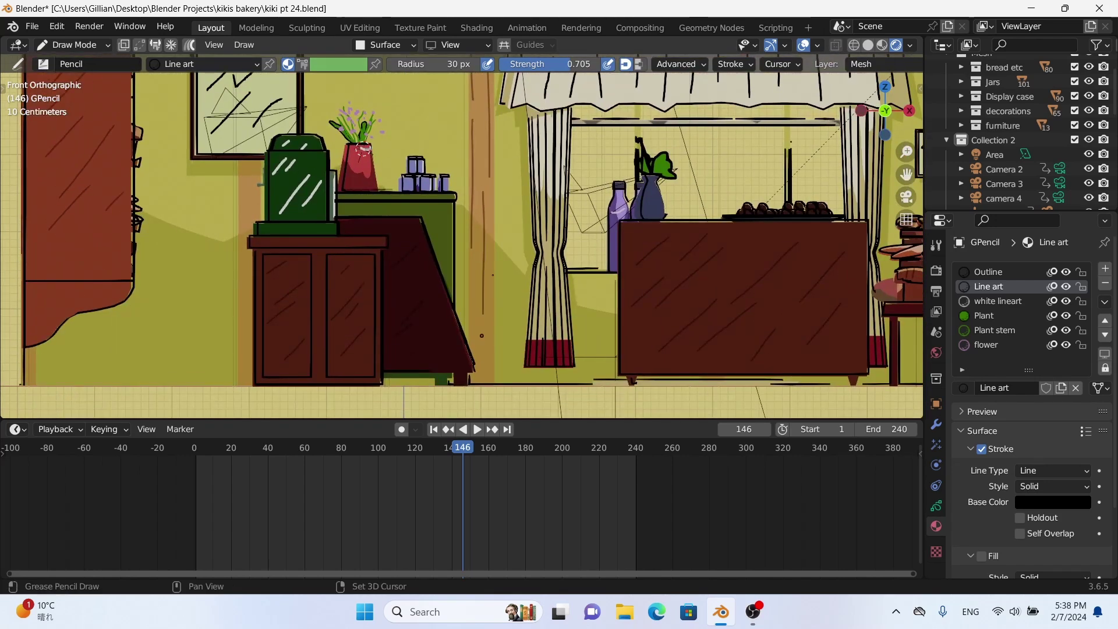
middle_click_drag(243, 170, 351, 191, "shift")
left_click_drag(351, 191, 351, 243)
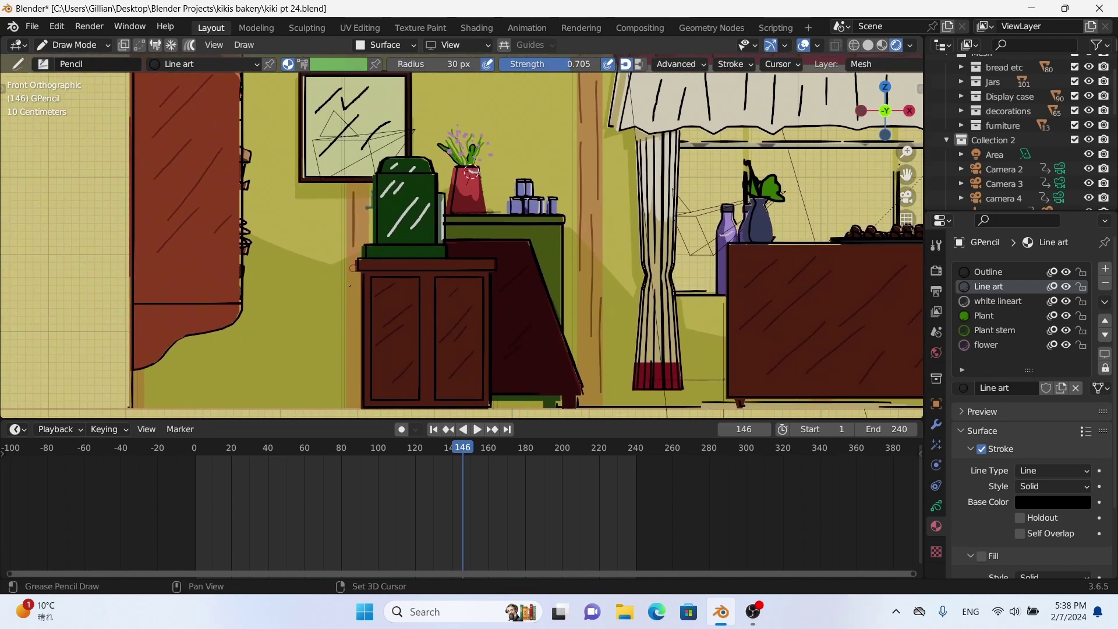
mouse_move(341, 76)
middle_mouse_down("shift")
mouse_move(396, 235)
mouse_move(454, 221)
middle_mouse_up("shift")
- Draw thin and dark vertical grain strokes on the wooden posts beside the window
scroll(409, 206, "down", 5)
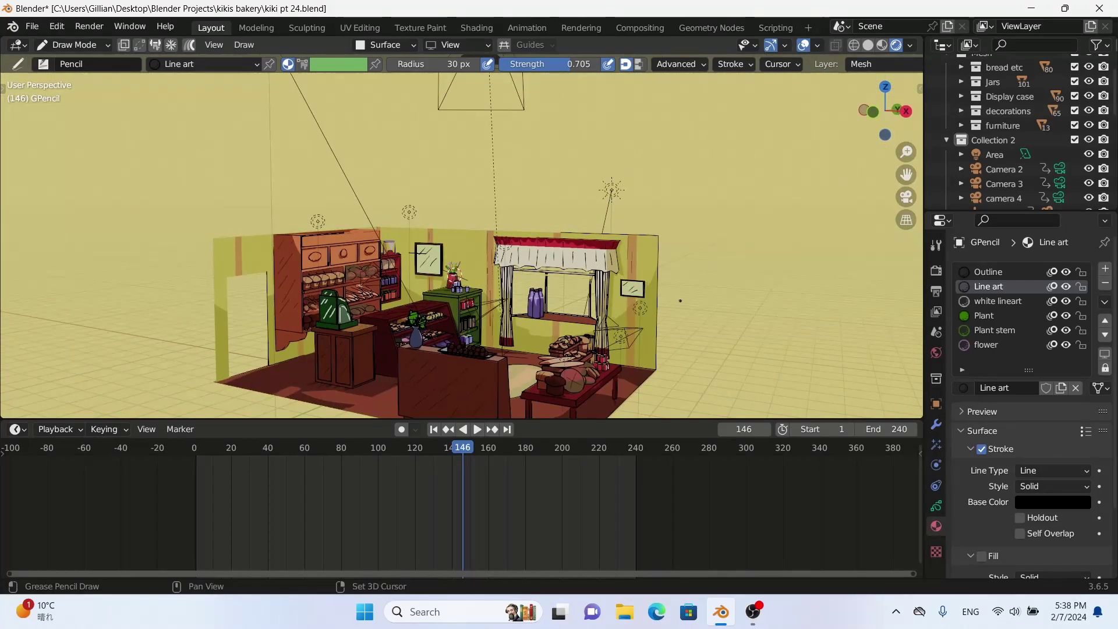
middle_click_drag(680, 300, 673, 300)
scroll(611, 233, "up", 5)
scroll(569, 169, "up", 5)
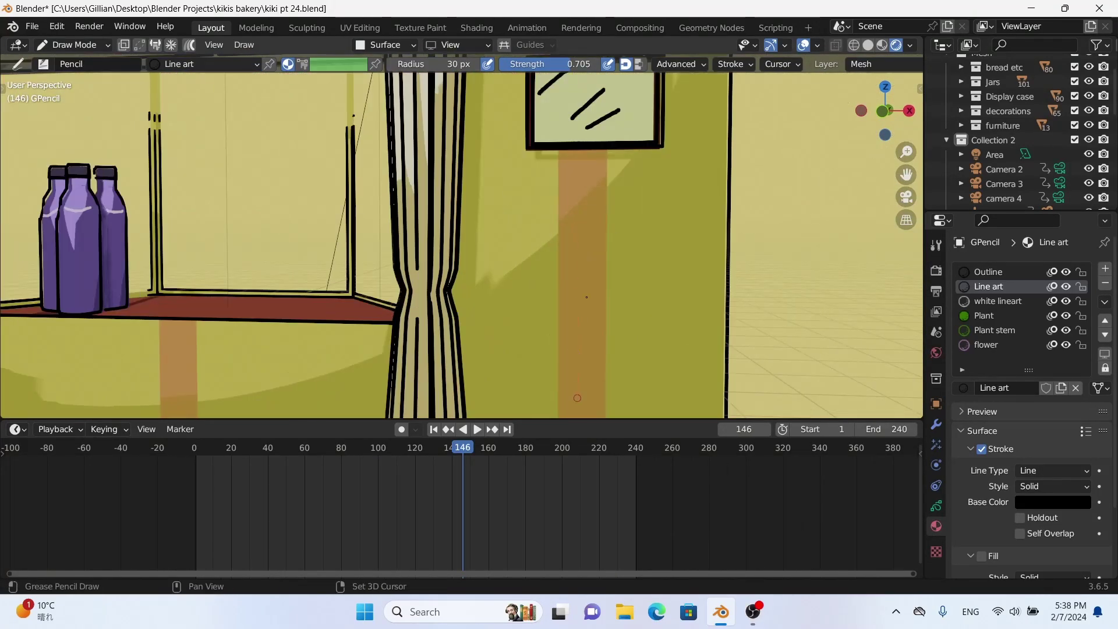
left_click_drag(575, 378, 575, 169)
scroll(596, 252, "down", 2)
middle_click_drag(596, 252, 539, 256)
left_click_drag(538, 256, 520, 376)
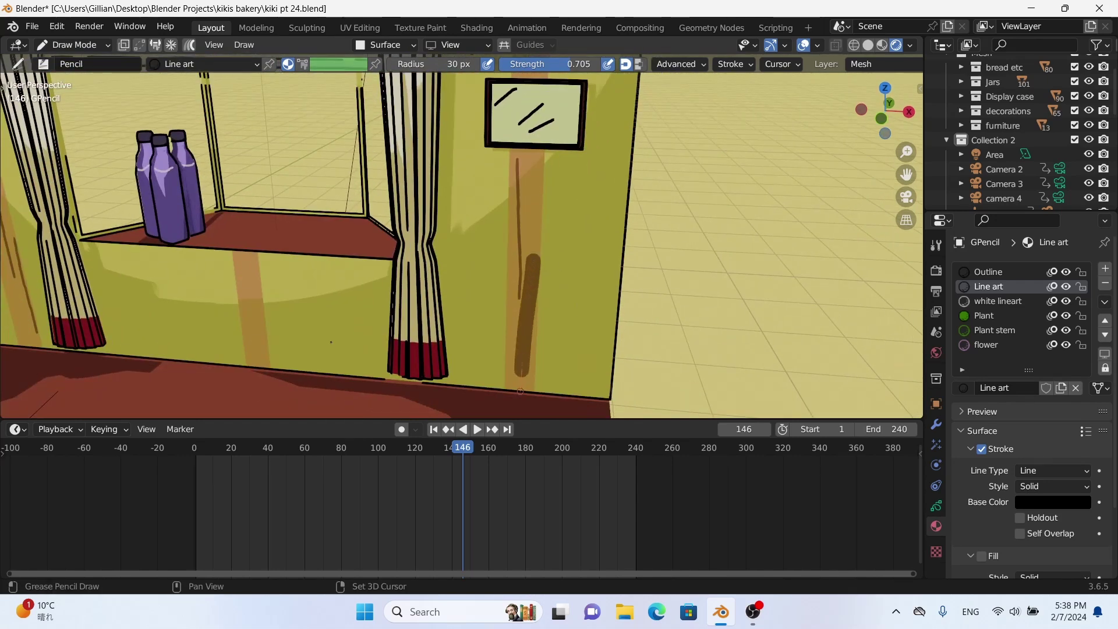
left_click_drag(247, 374, 248, 372)
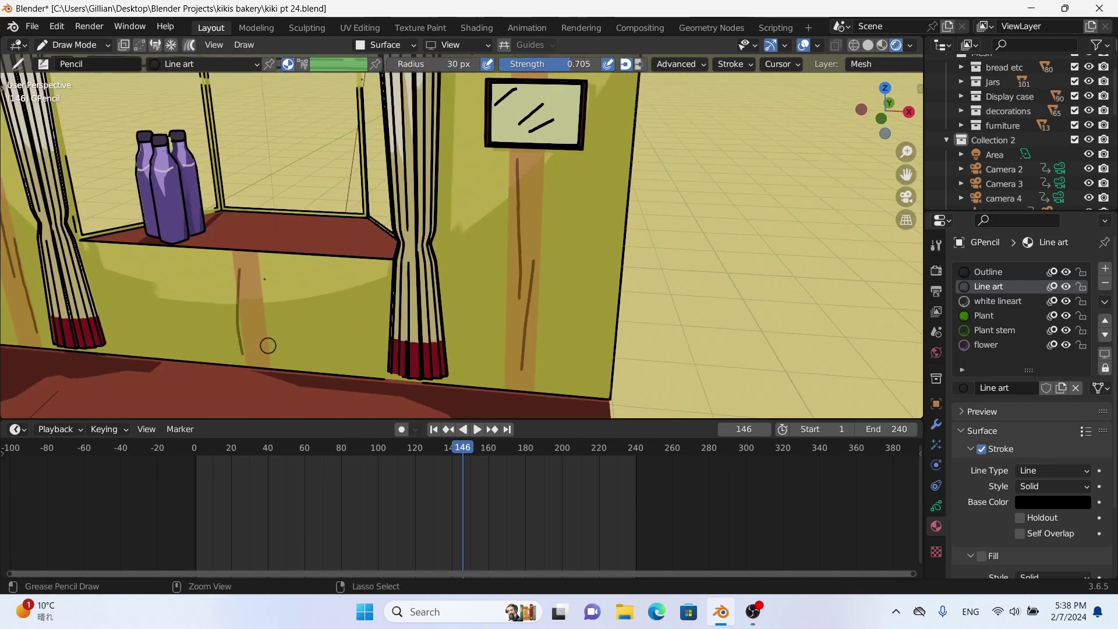
scroll(284, 229, "up", 4)
mouse_move(284, 229)
middle_mouse_down()
mouse_move(387, 284)
mouse_move(420, 338)
mouse_move(727, 337)
middle_mouse_up()
scroll(388, 284, "down", 5)
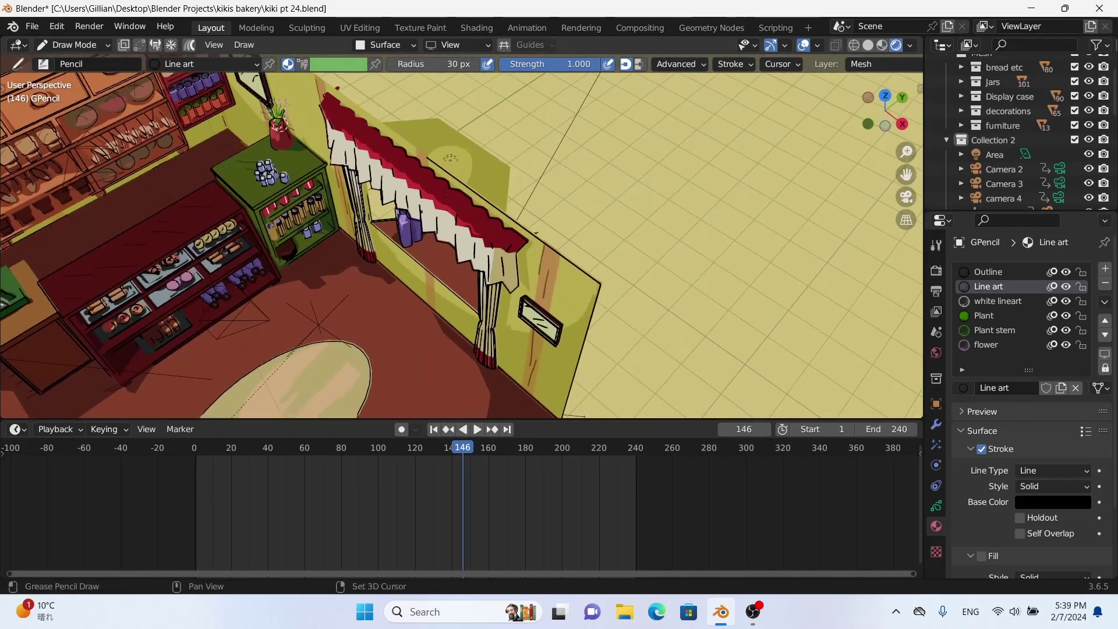